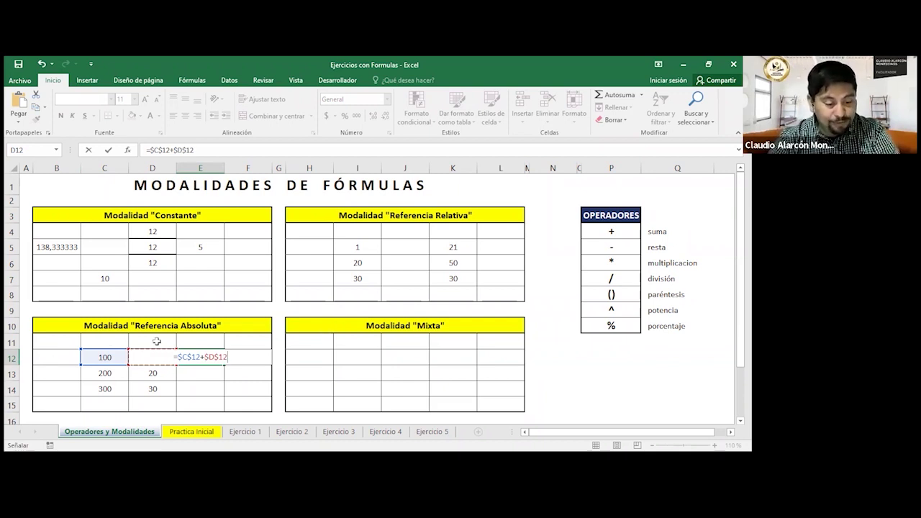
- Complete the formula =$C$12+$D$12 in cell E12 and set cell D12 to 100
{"action": "key", "text": "Return"}
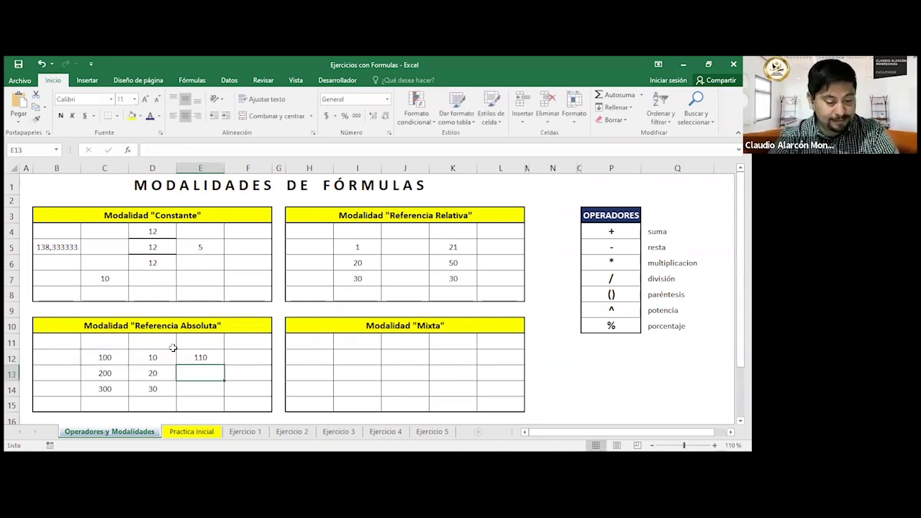
{"action": "left_click", "coordinate": [210, 352]}
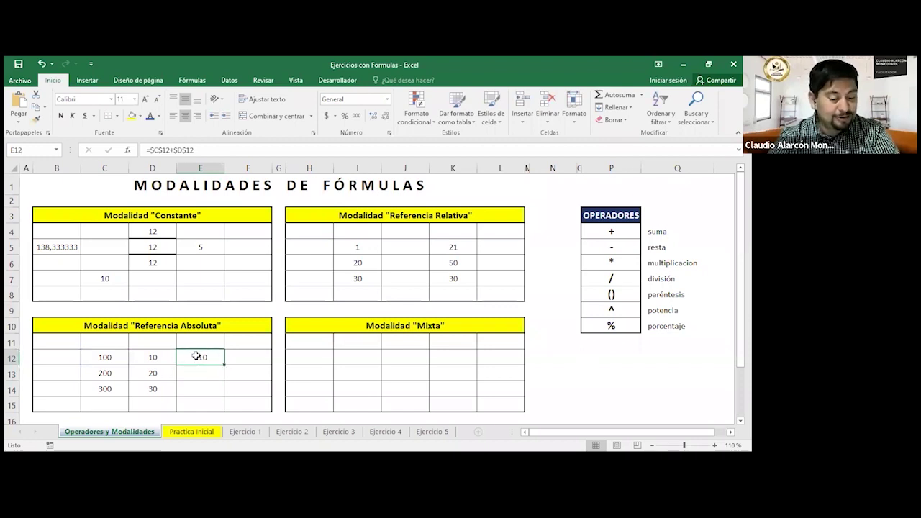
{"action": "left_click", "coordinate": [152, 360]}
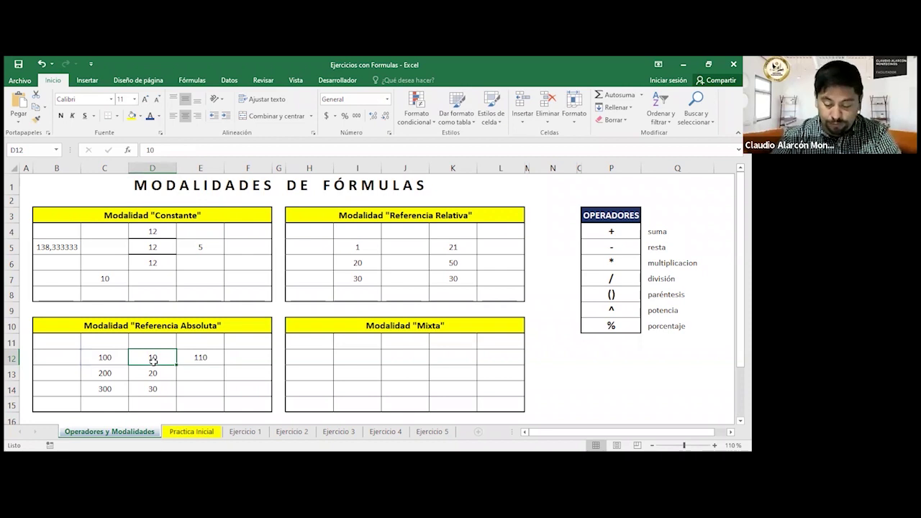
{"action": "type", "text": "100"}
{"action": "key", "text": "Return"}
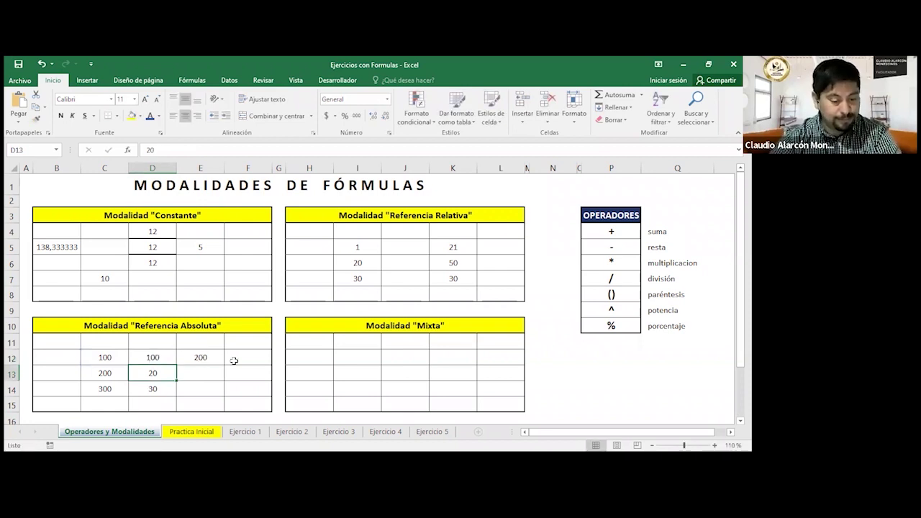
- Examine the absolute references in E12's formula and the two source cells, C12 and D12
{"action": "double_click", "coordinate": [216, 359]}
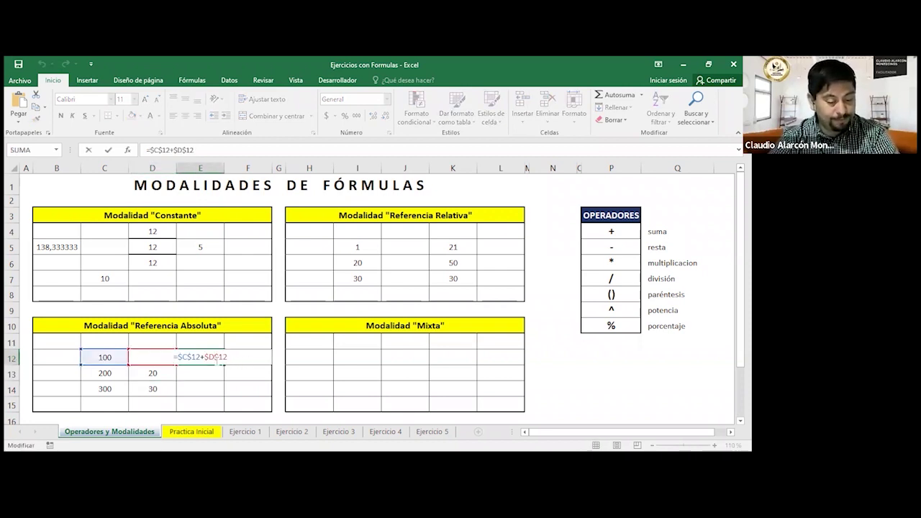
{"action": "key", "text": "Escape"}
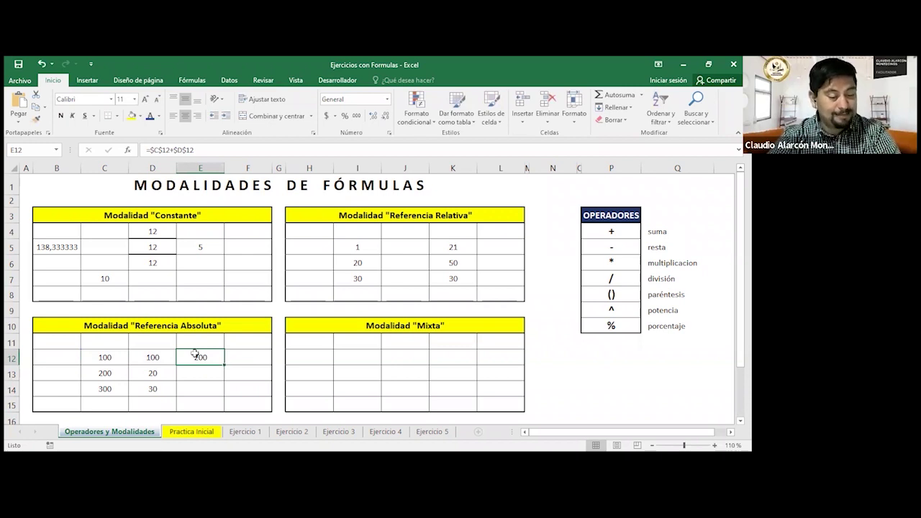
{"action": "left_click", "coordinate": [105, 357]}
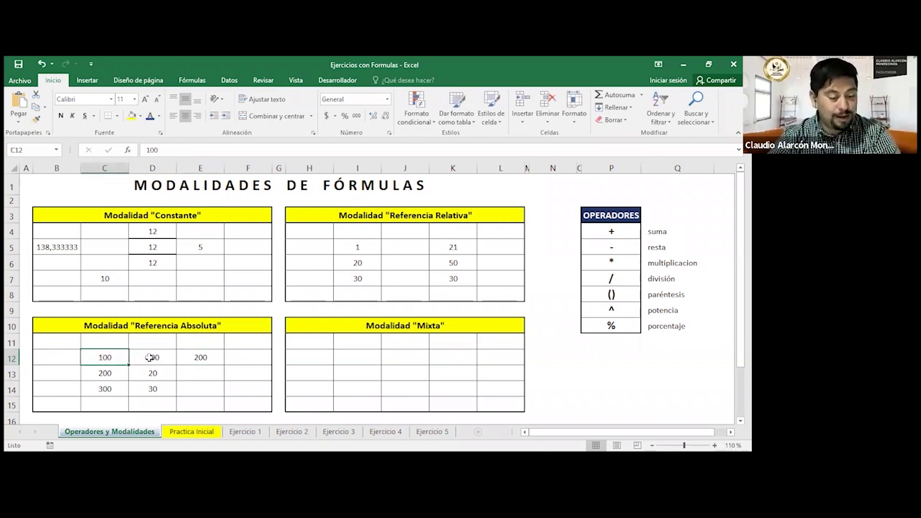
{"action": "left_click", "coordinate": [152, 358]}
{"action": "left_click", "coordinate": [220, 356]}
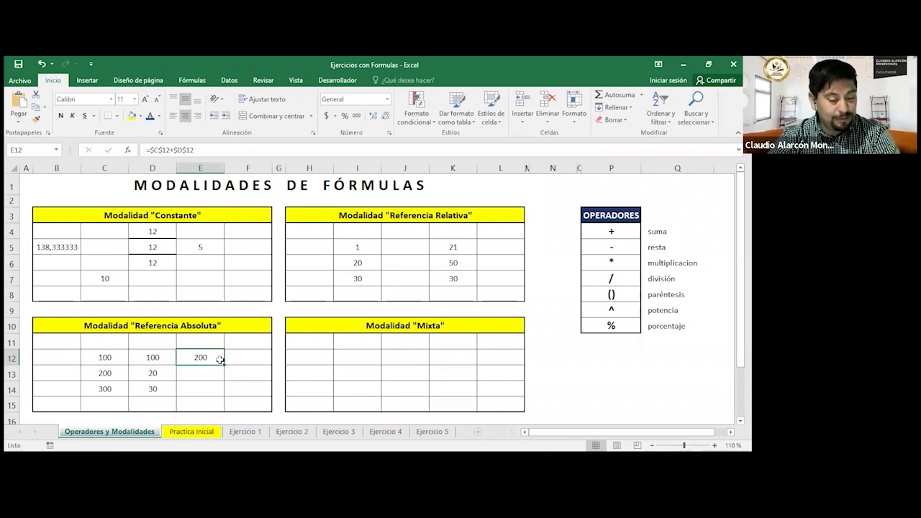
{"action": "left_click_drag", "start_coordinate": [119, 359], "coordinate": [152, 357]}
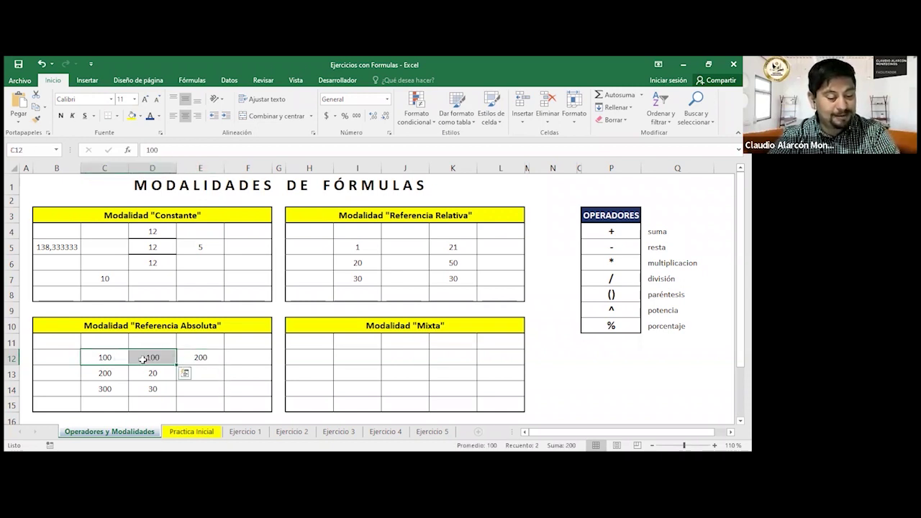
- Fill the formula from E12 down to E13 and inspect the references in the copied formula
{"action": "left_click", "coordinate": [212, 360]}
{"action": "left_click_drag", "start_coordinate": [223, 365], "coordinate": [226, 380]}
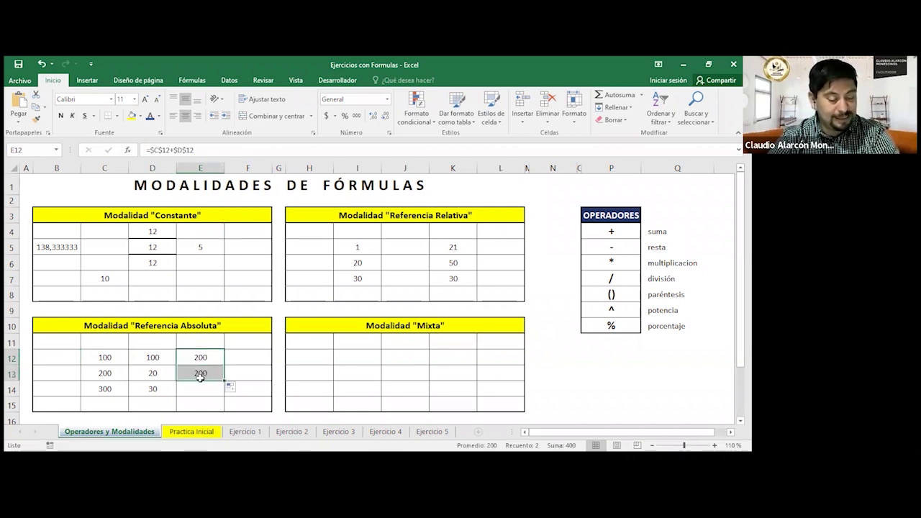
{"action": "double_click", "coordinate": [211, 375]}
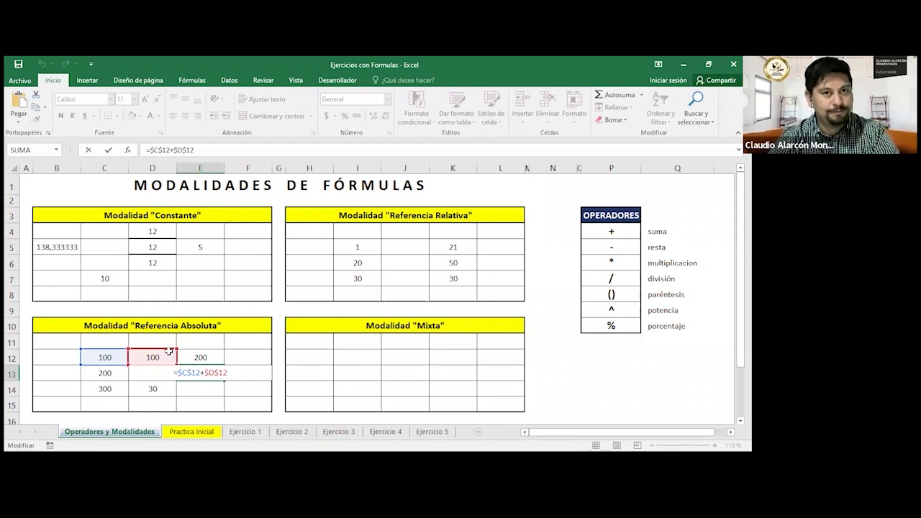
{"action": "key", "text": "ctrl+Return"}
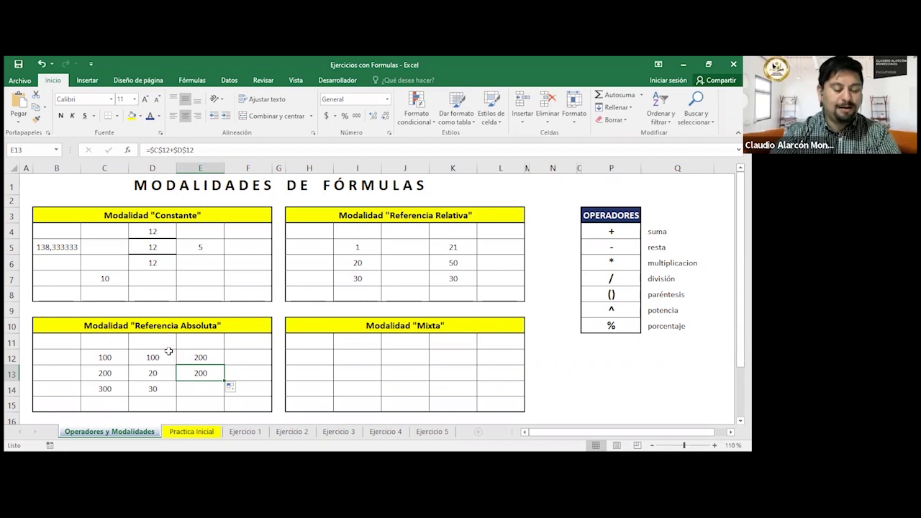
- Clear the formulas from cells E12 and E13
{"action": "left_click", "coordinate": [213, 360]}
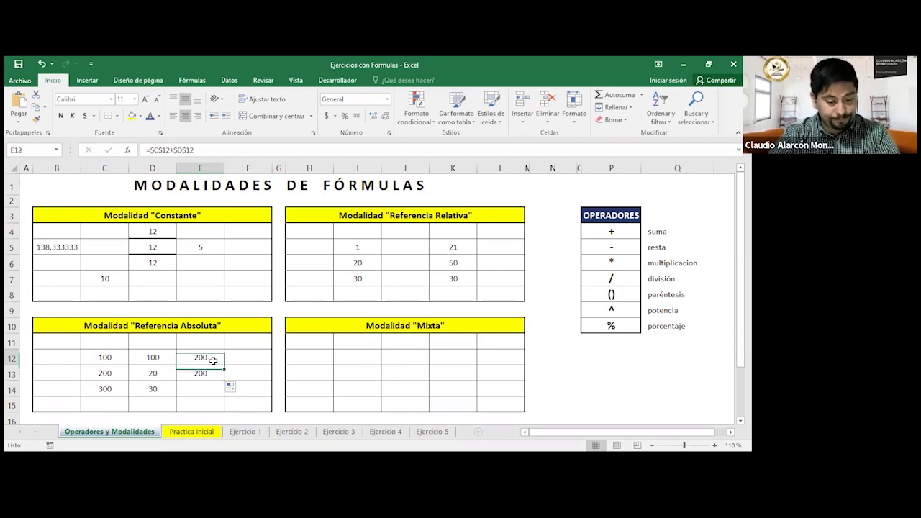
{"action": "left_click_drag", "start_coordinate": [213, 361], "coordinate": [215, 371]}
{"action": "key", "text": "Delete"}
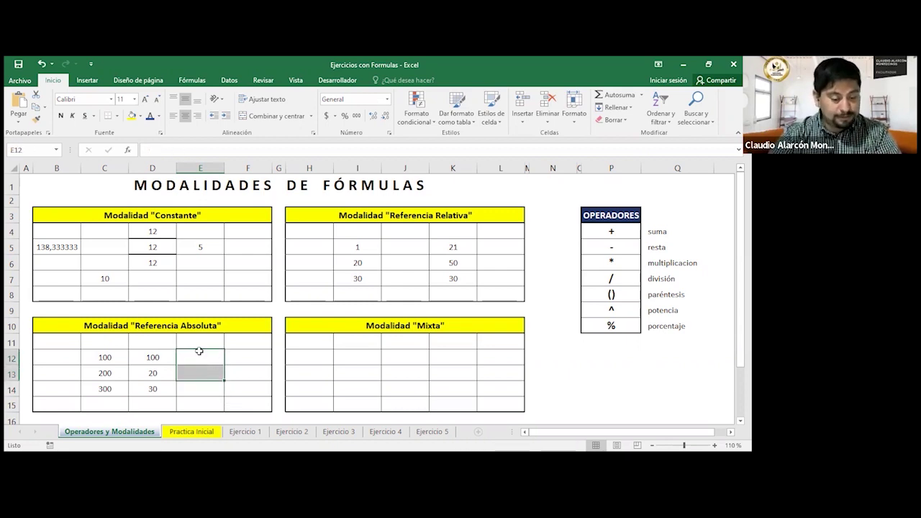
{"action": "left_click", "coordinate": [199, 351]}
{"action": "type", "text": "="}
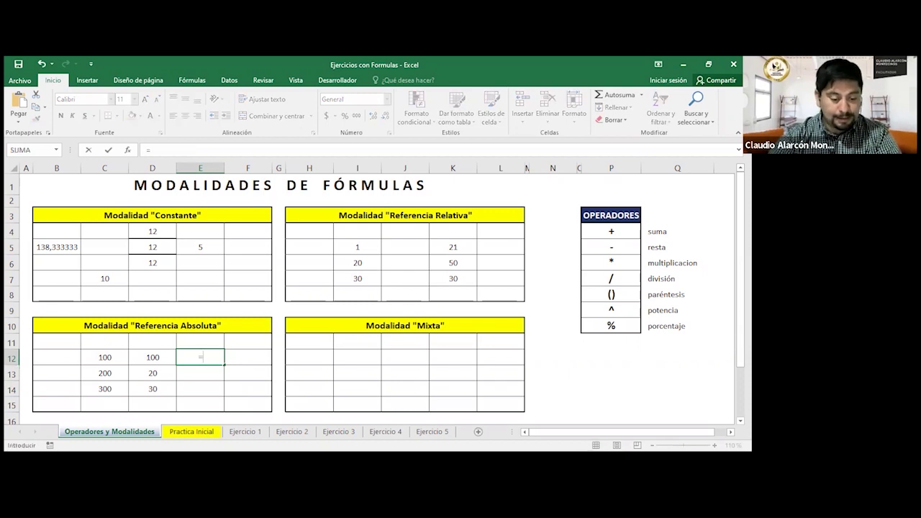
{"action": "key", "text": "Escape"}
- Set cell D12 to 10
{"action": "left_click", "coordinate": [163, 358]}
{"action": "type", "text": "10"}
{"action": "key", "text": "Return"}
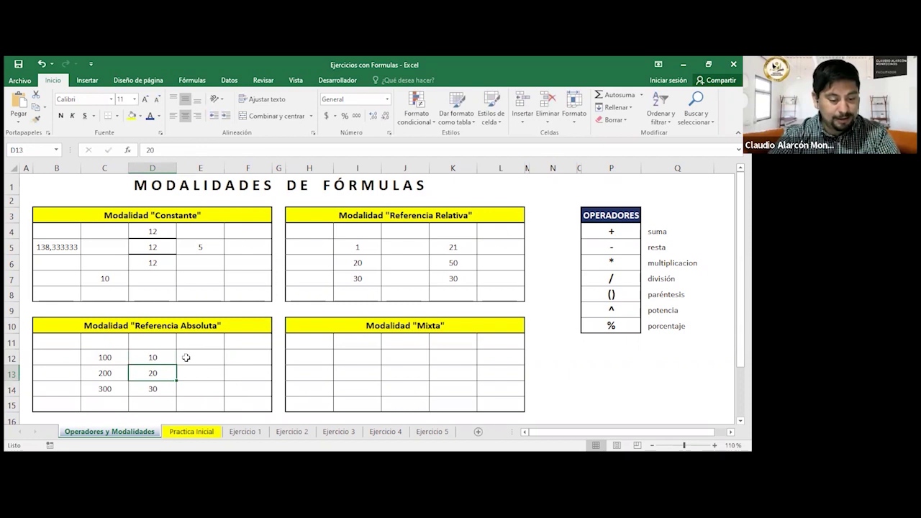
- Enter the formula =C12+$D$12 in cell E12, keeping C12 relative and making D12 absolute
{"action": "left_click", "coordinate": [207, 358]}
{"action": "type", "text": "="}
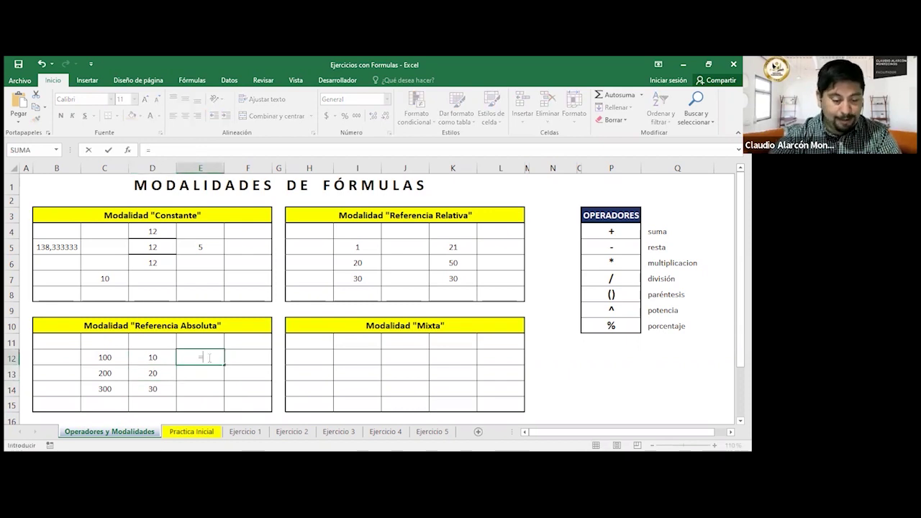
{"action": "left_click", "coordinate": [103, 358]}
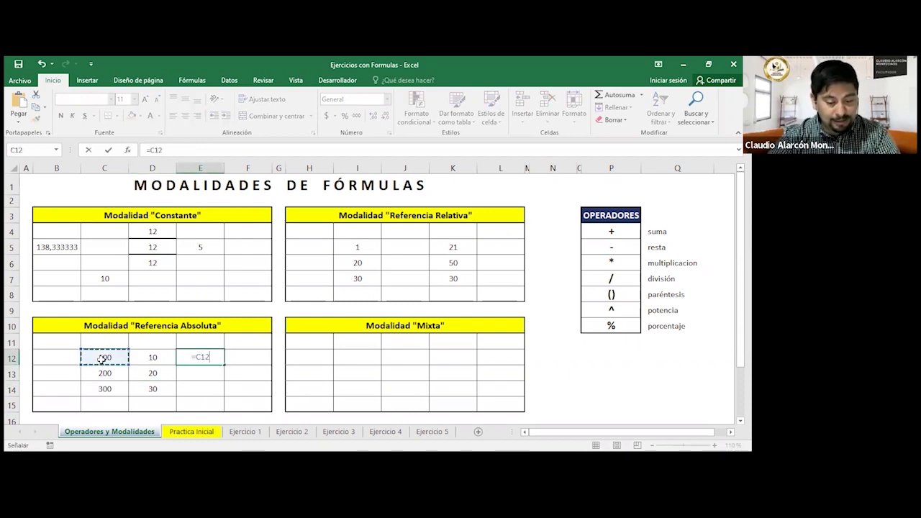
{"action": "type", "text": "+"}
{"action": "left_click", "coordinate": [152, 360]}
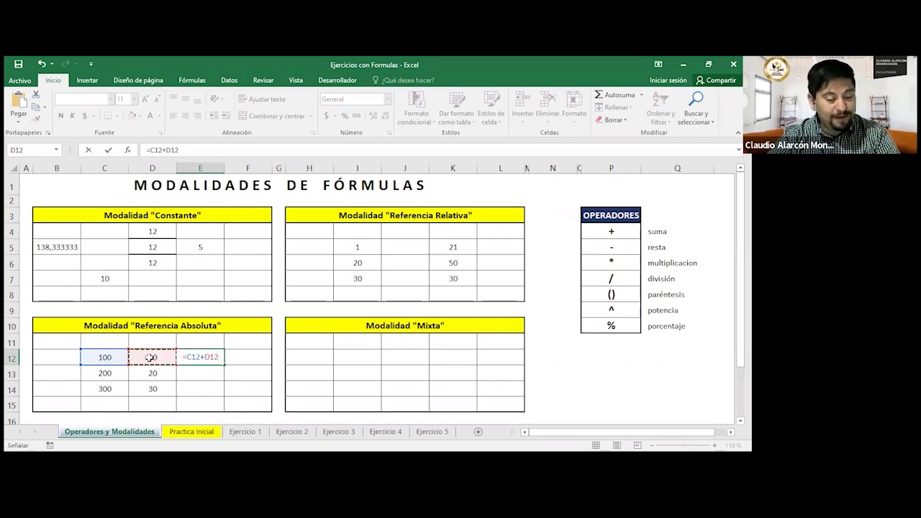
{"action": "key", "text": "F4"}
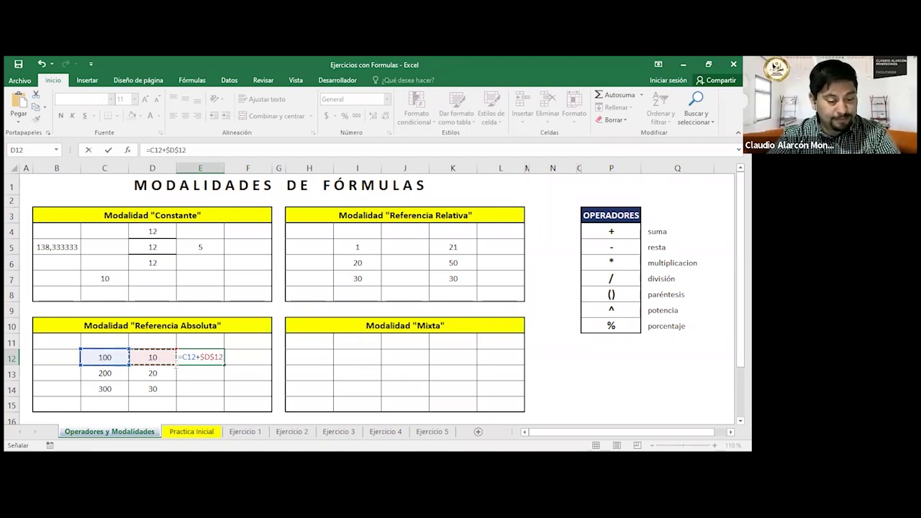
{"action": "double_click", "coordinate": [185, 357]}
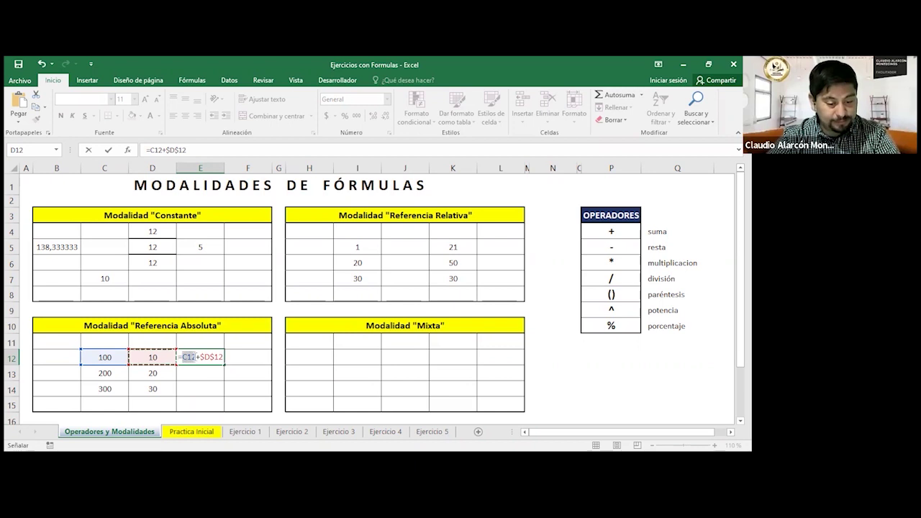
{"action": "left_click_drag", "start_coordinate": [200, 357], "coordinate": [223, 358]}
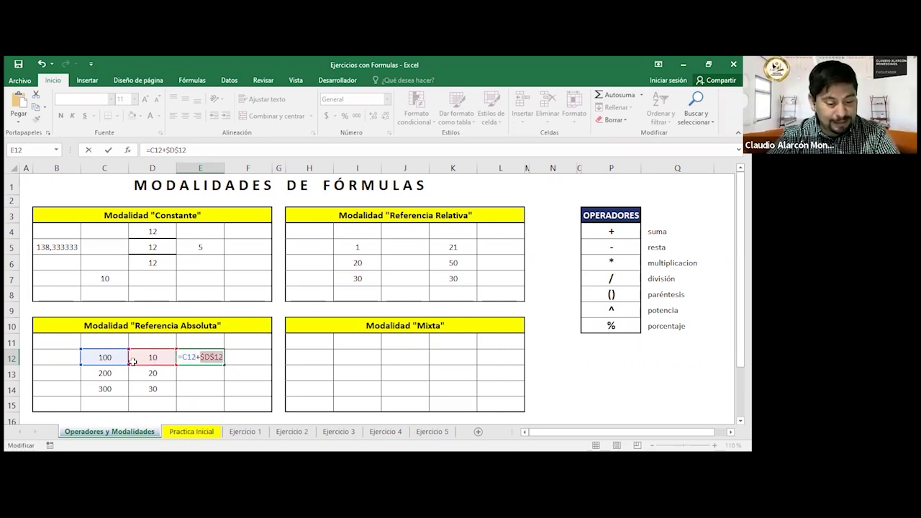
{"action": "key", "text": "ctrl+Return"}
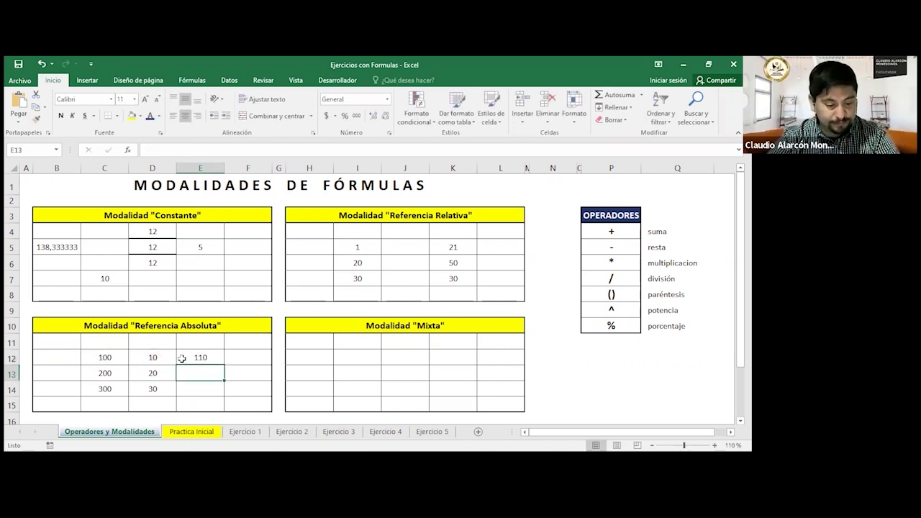
- Fill the formula from E12 down to E13 and examine the relative and absolute references in the copy
{"action": "left_click_drag", "start_coordinate": [224, 366], "coordinate": [224, 382]}
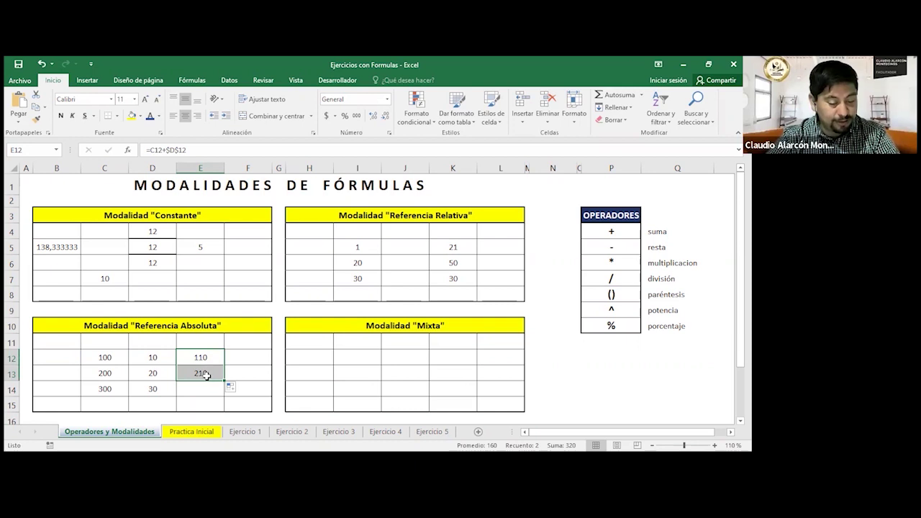
{"action": "double_click", "coordinate": [203, 375]}
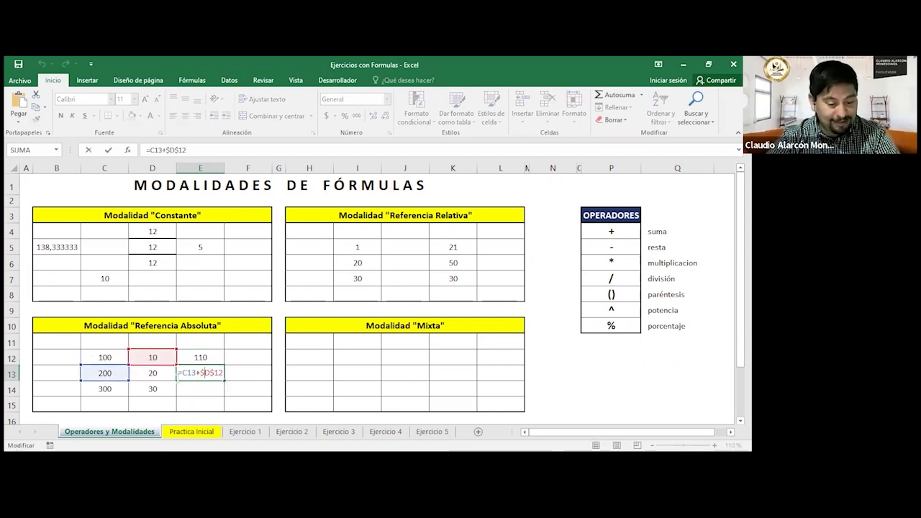
{"action": "left_click_drag", "start_coordinate": [183, 373], "coordinate": [196, 373]}
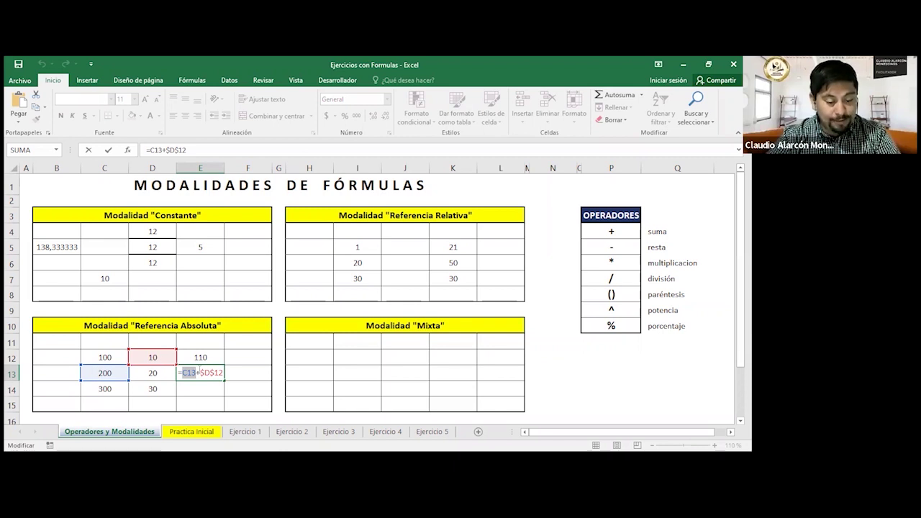
{"action": "left_click_drag", "start_coordinate": [201, 372], "coordinate": [224, 373]}
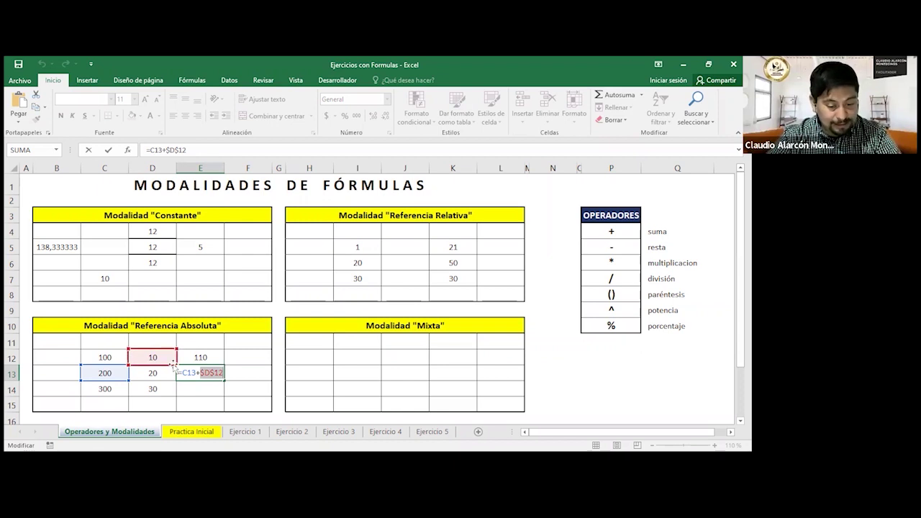
{"action": "key", "text": "Return"}
- Extend the formula from E13 down to E14 and check which cells the copied formula references
{"action": "left_click", "coordinate": [215, 375]}
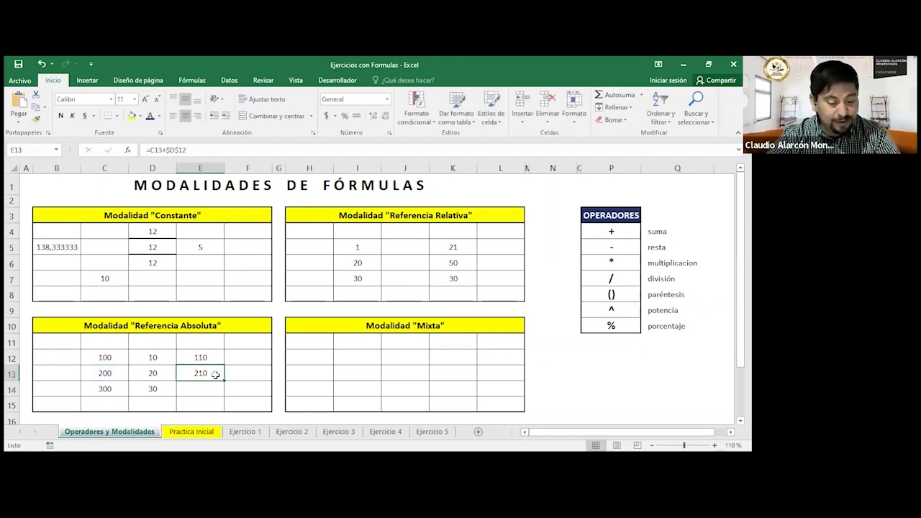
{"action": "left_click_drag", "start_coordinate": [224, 380], "coordinate": [223, 392]}
{"action": "double_click", "coordinate": [203, 391]}
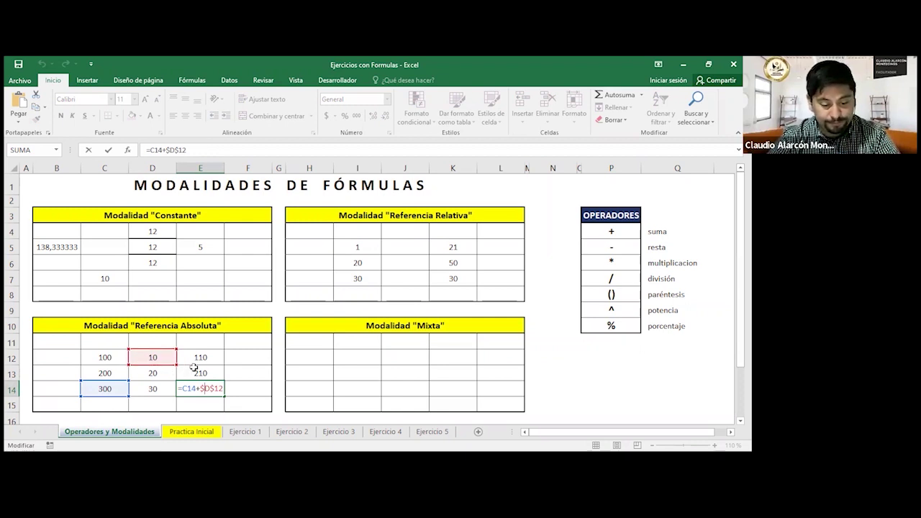
{"action": "key", "text": "Return"}
{"action": "left_click", "coordinate": [220, 385]}
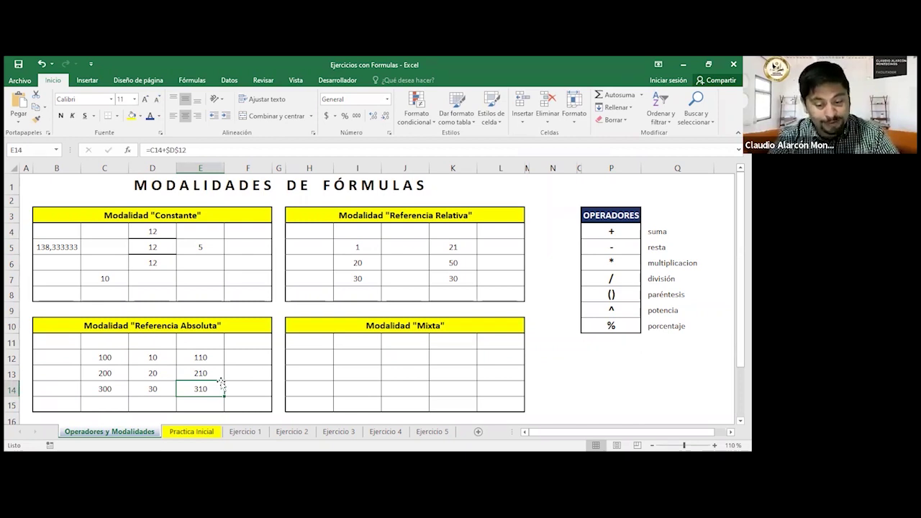
- Enter the mixed formula =D12+5-$I$6 in cell I12, combining a relative reference, a constant and an absolute reference
{"action": "left_click", "coordinate": [352, 357]}
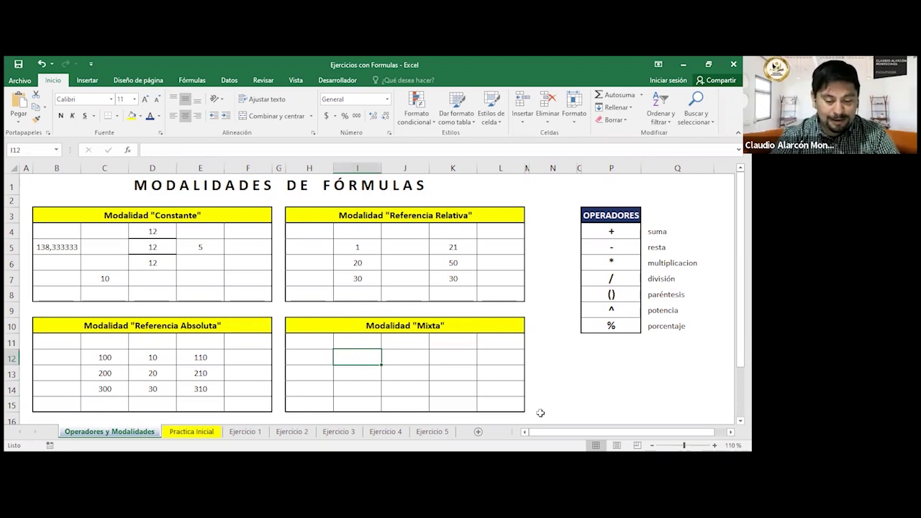
{"action": "type", "text": "="}
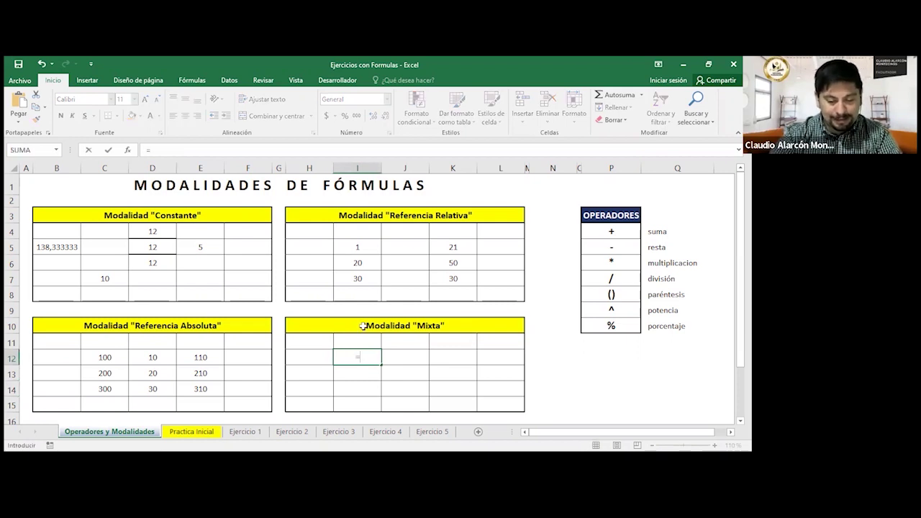
{"action": "left_click", "coordinate": [138, 358]}
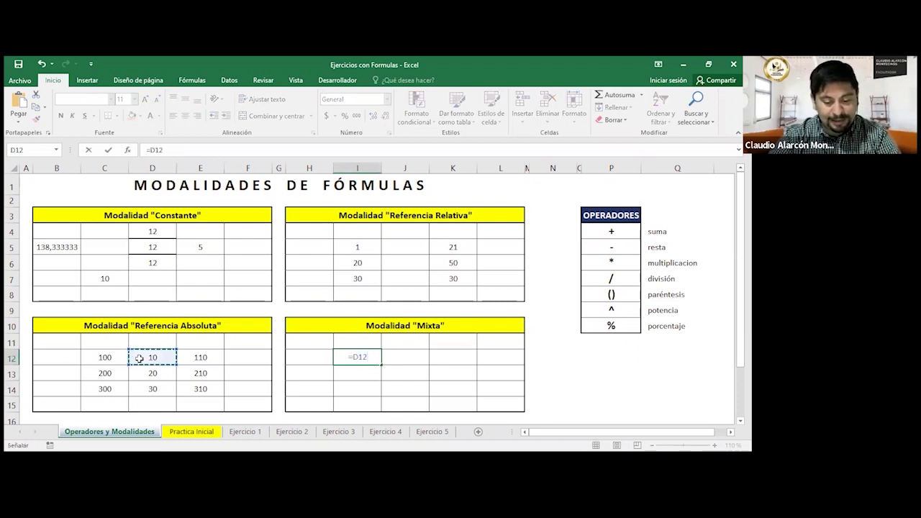
{"action": "type", "text": "+5"}
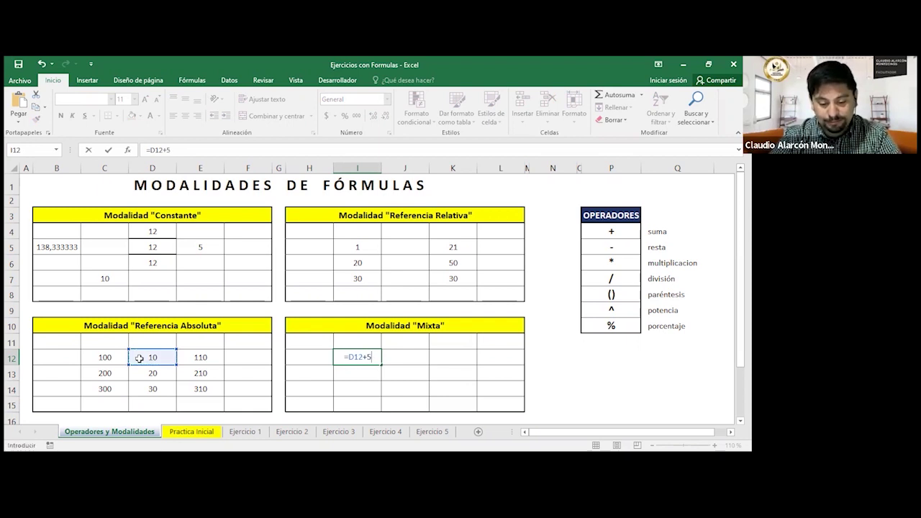
{"action": "type", "text": "-"}
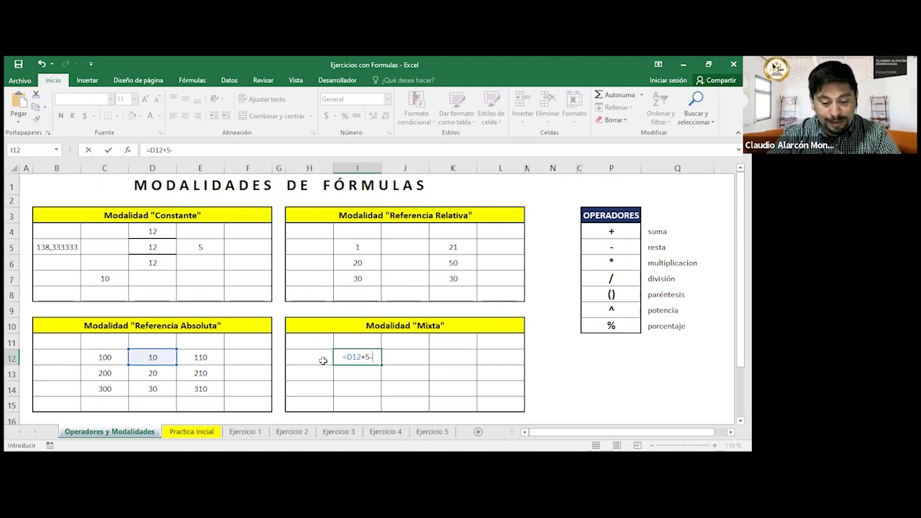
{"action": "left_click", "coordinate": [366, 267]}
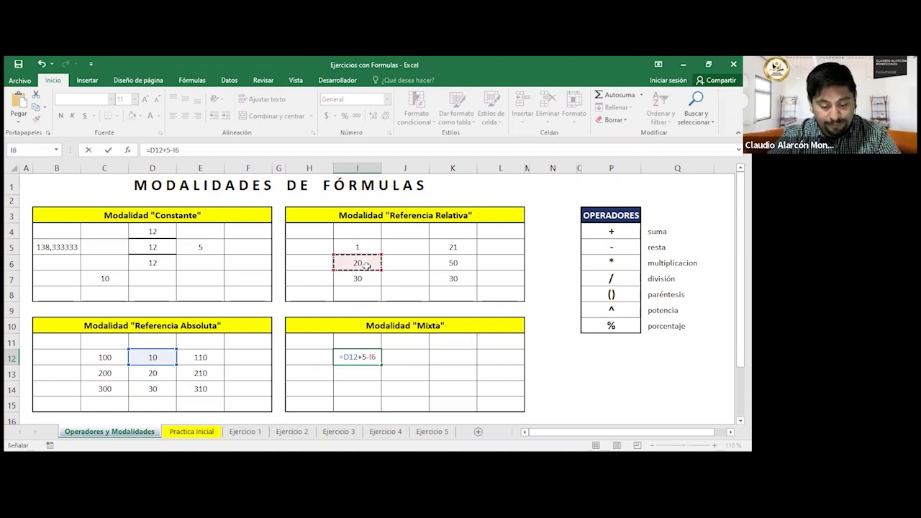
{"action": "key", "text": "F4"}
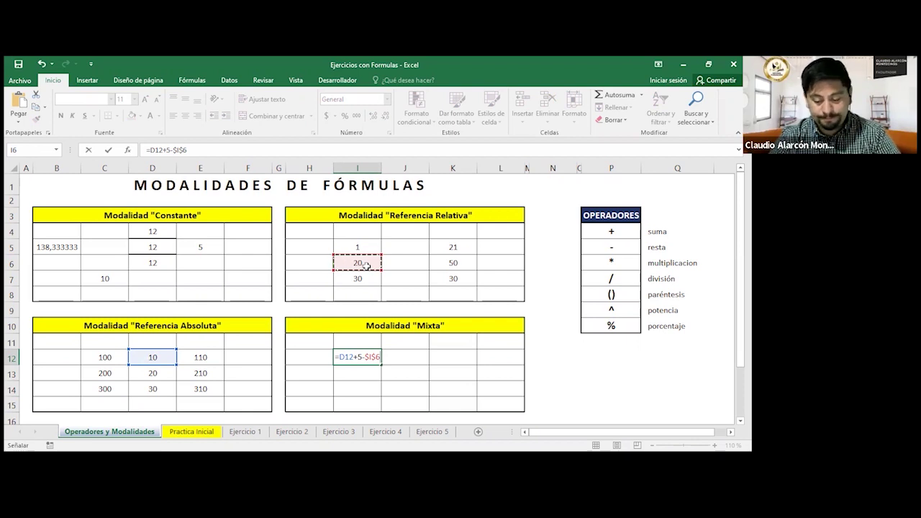
{"action": "key", "text": "Return"}
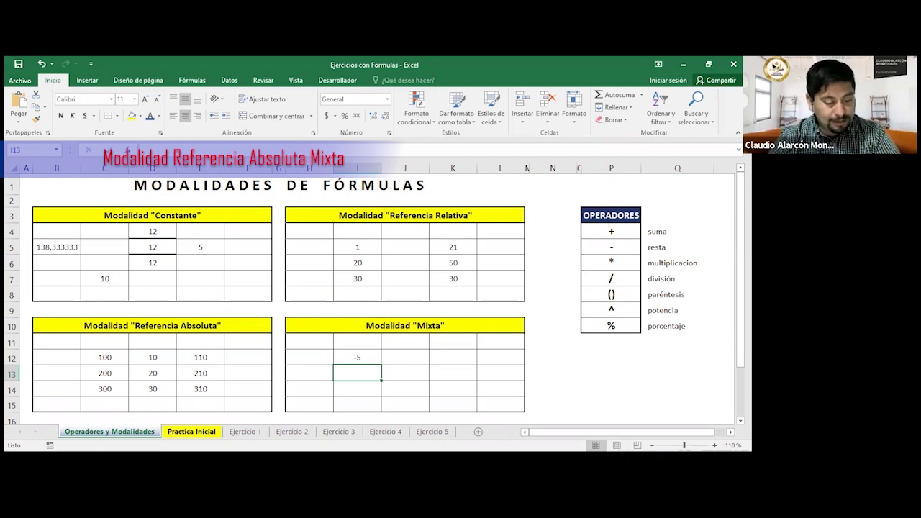
- Switch to the "Practica Inicial" sheet
{"action": "key", "text": "ctrl+Page_Down"}
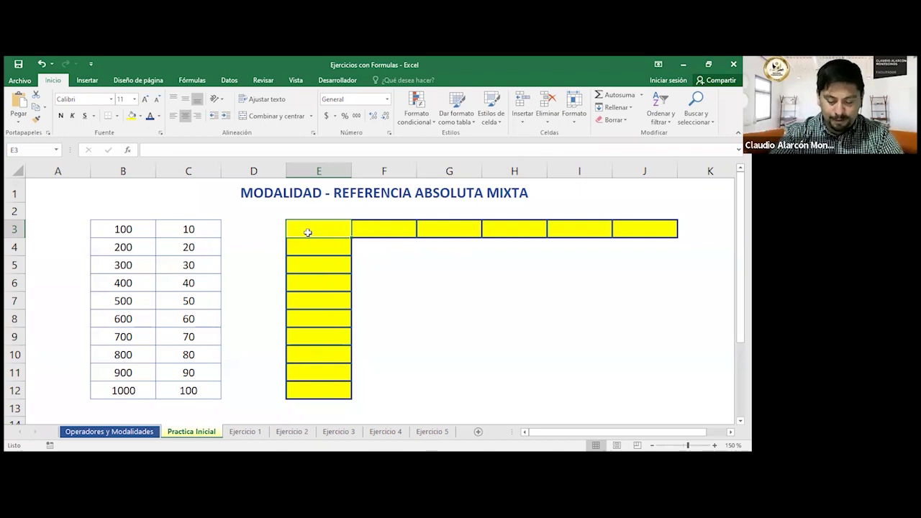
{"action": "type", "text": "="}
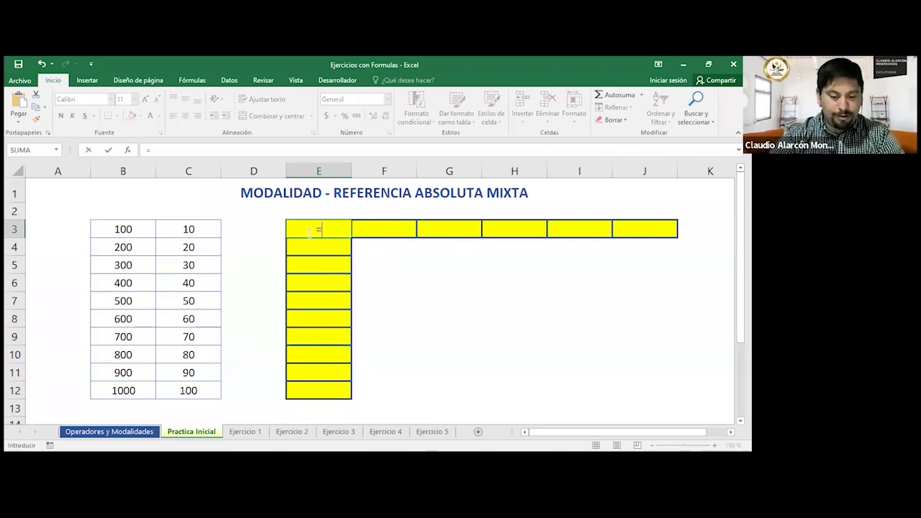
{"action": "left_click", "coordinate": [116, 229]}
{"action": "type", "text": "+"}
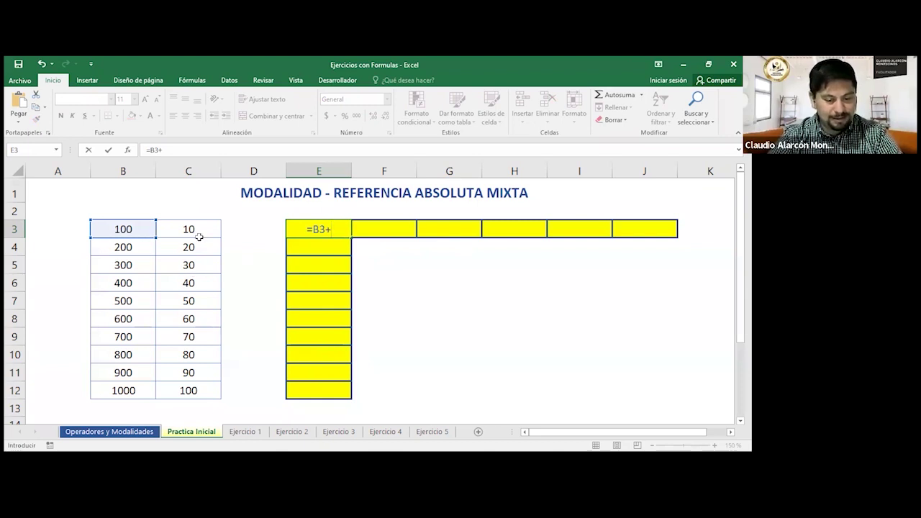
{"action": "left_click", "coordinate": [198, 237]}
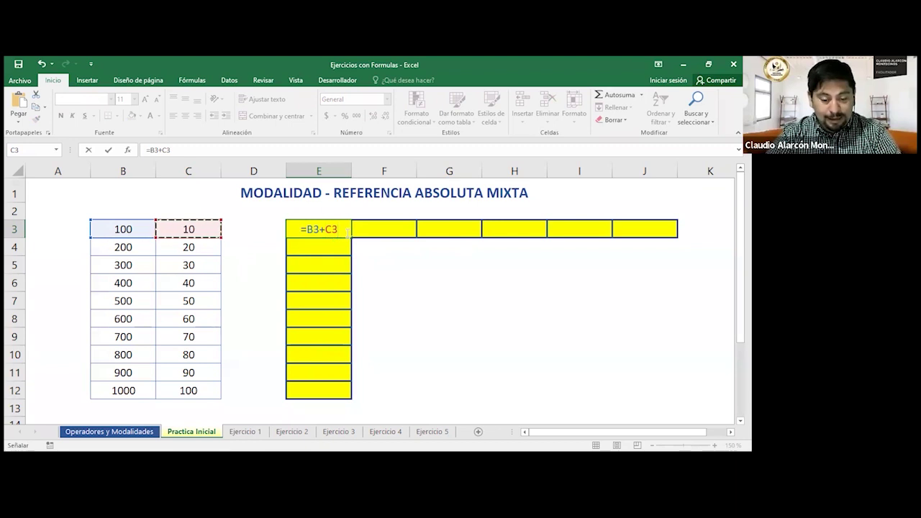
{"action": "key", "text": "Escape"}
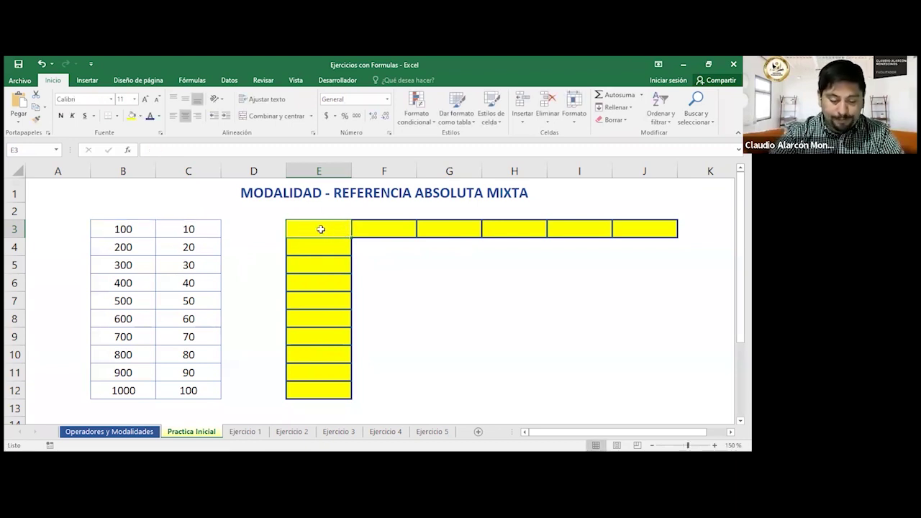
- Enter the constant formula =100+10 in cell E3
{"action": "type", "text": "="}
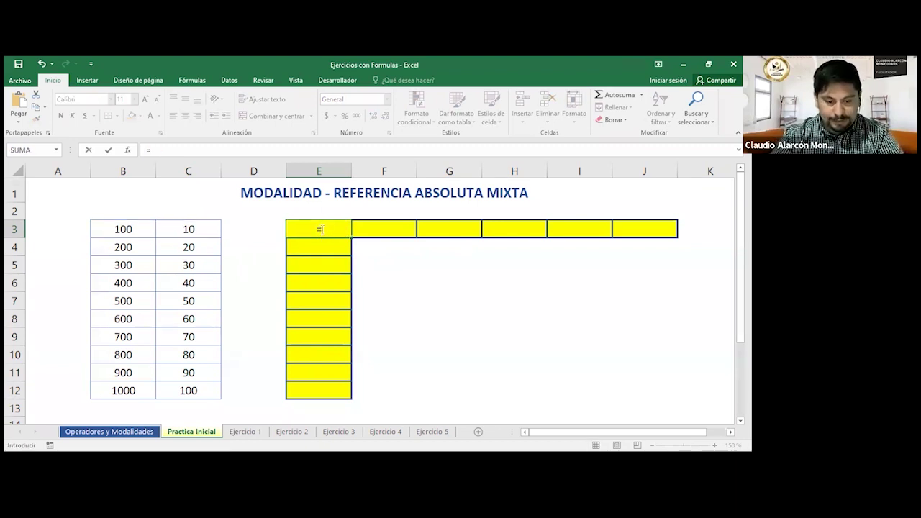
{"action": "type", "text": "100+10"}
{"action": "key", "text": "Return"}
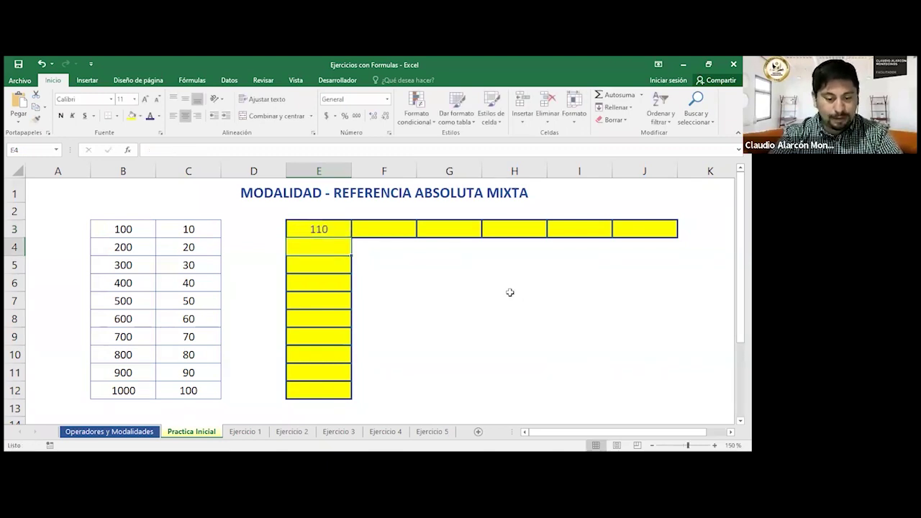
- Fill the constant formula from E3 down to E12 and inspect the copy in E5
{"action": "left_click", "coordinate": [301, 229]}
{"action": "left_click_drag", "start_coordinate": [351, 238], "coordinate": [351, 400]}
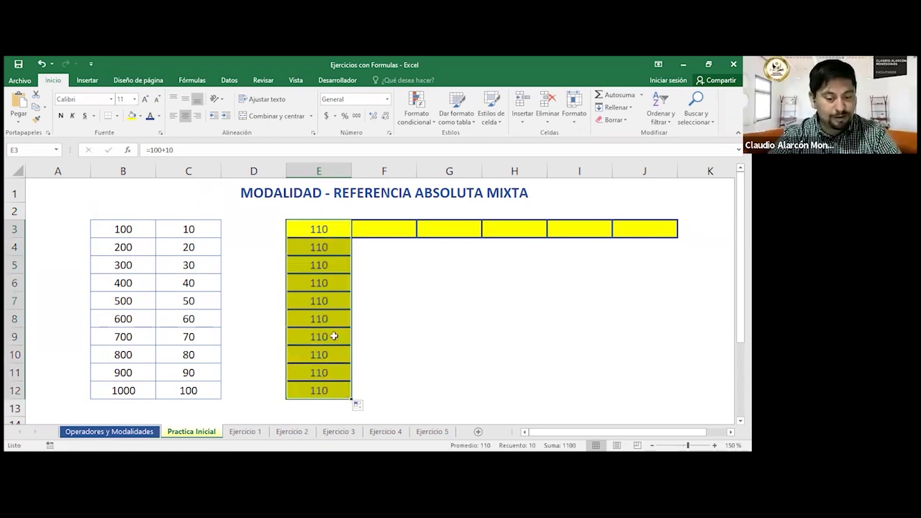
{"action": "double_click", "coordinate": [331, 263]}
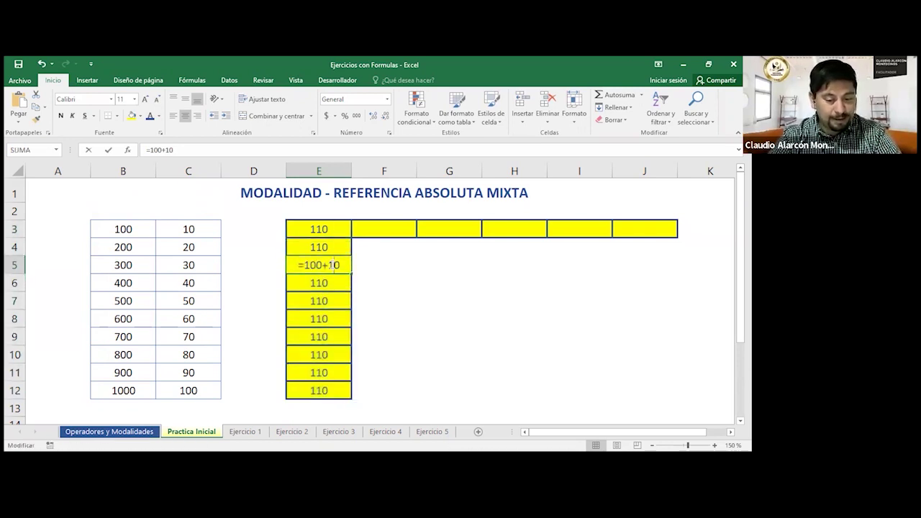
{"action": "key", "text": "Escape"}
- Fill the constant formula from E3 across to J3 and inspect the copy in I3
{"action": "left_click", "coordinate": [323, 230]}
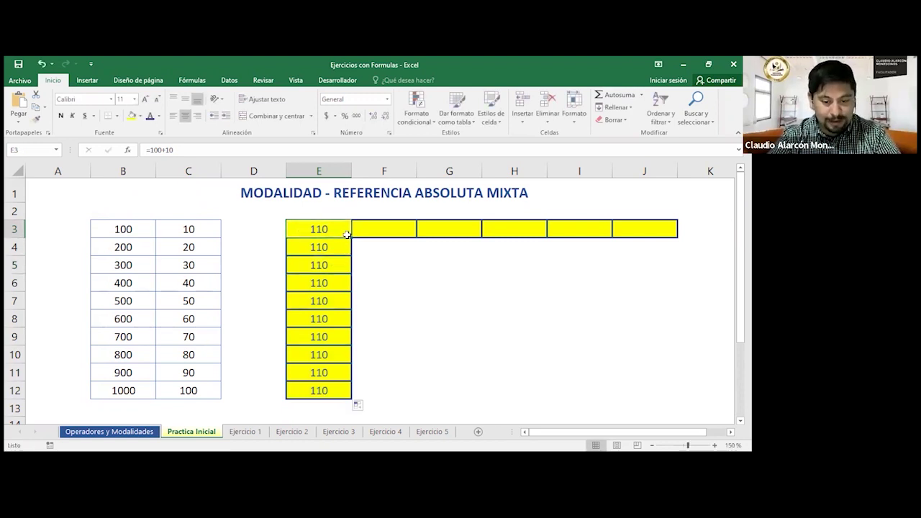
{"action": "left_click_drag", "start_coordinate": [351, 238], "coordinate": [652, 224]}
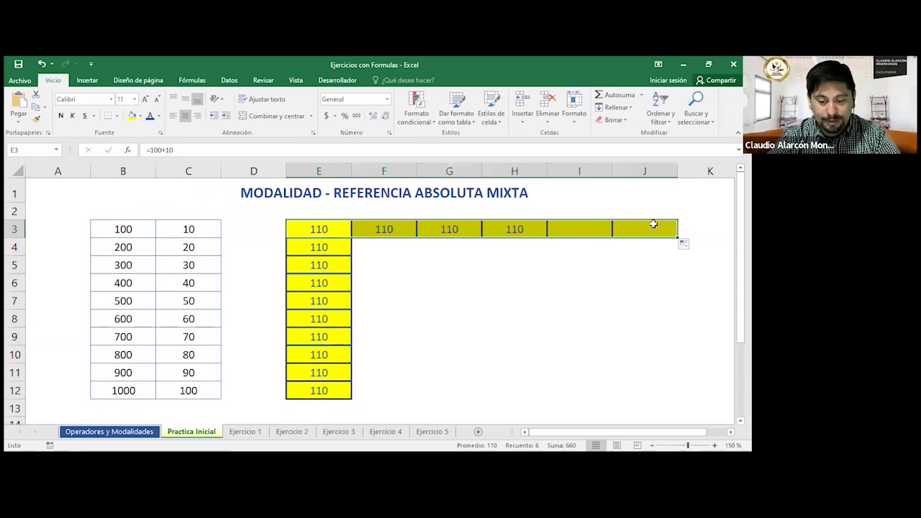
{"action": "double_click", "coordinate": [583, 228]}
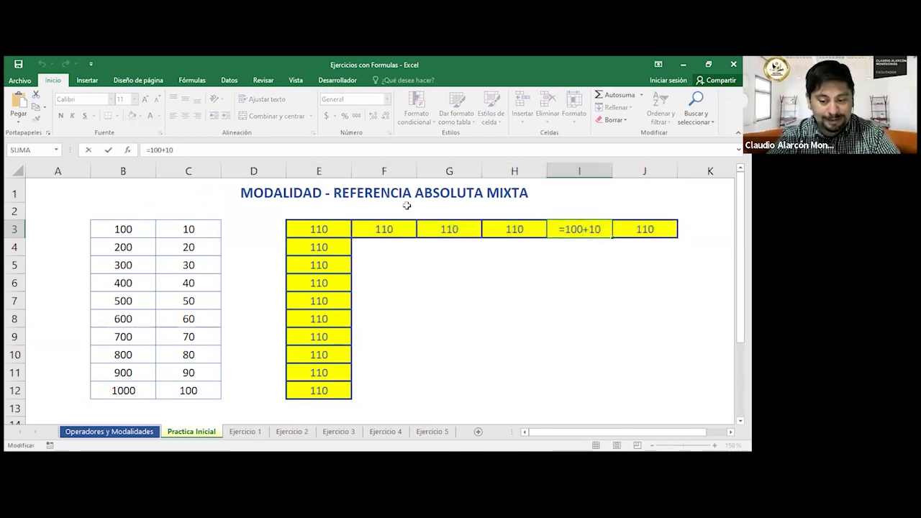
{"action": "key", "text": "Escape"}
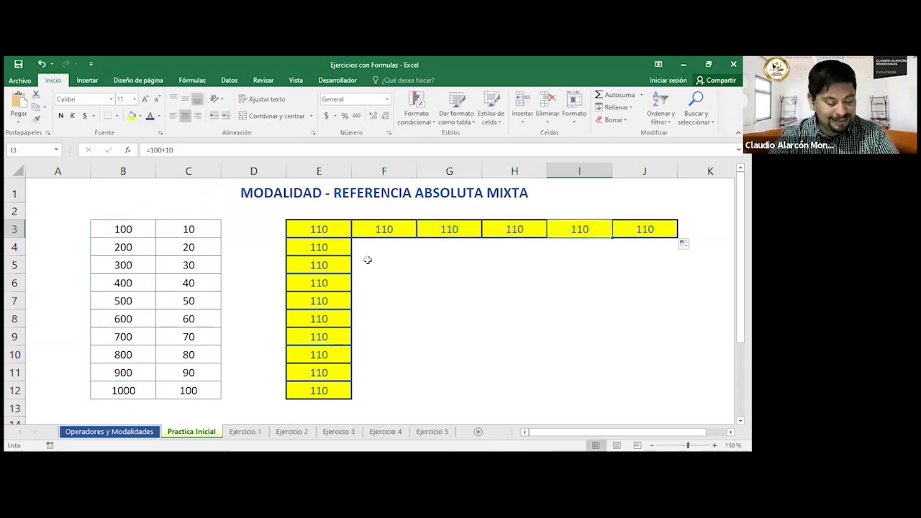
- Undo the horizontal and vertical fills of the constant formula
{"action": "key", "text": "ctrl+z"}
{"action": "key", "text": "ctrl+z"}
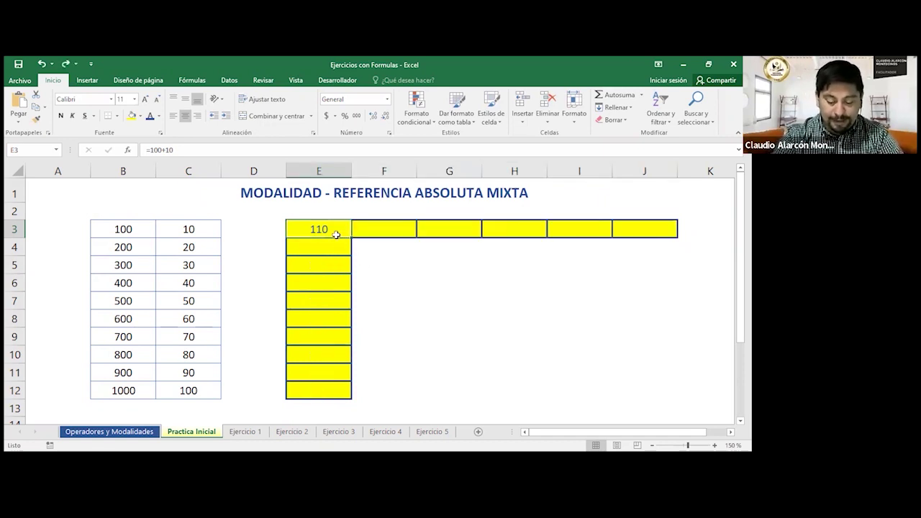
- Replace the content of E3 with the relative formula =B3+C3 and fill it down to E12
{"action": "type", "text": "="}
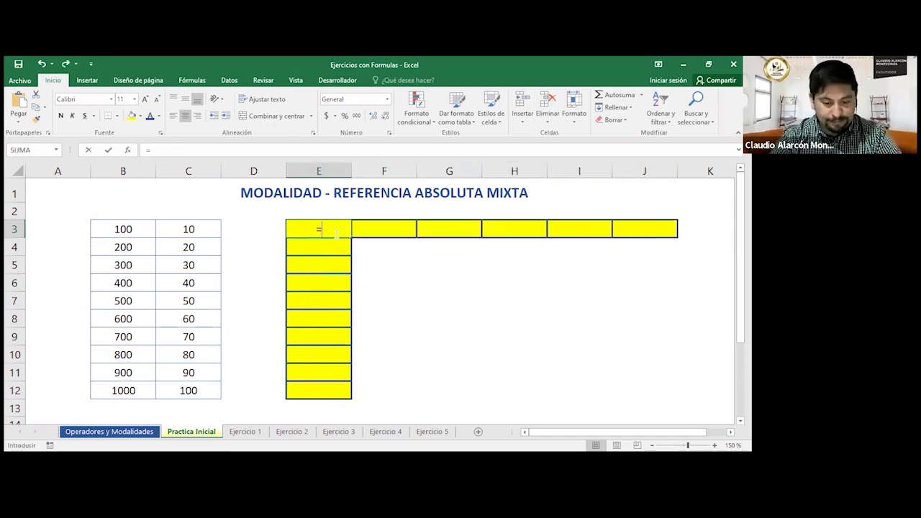
{"action": "left_click", "coordinate": [118, 227]}
{"action": "type", "text": "+"}
{"action": "left_click", "coordinate": [191, 226]}
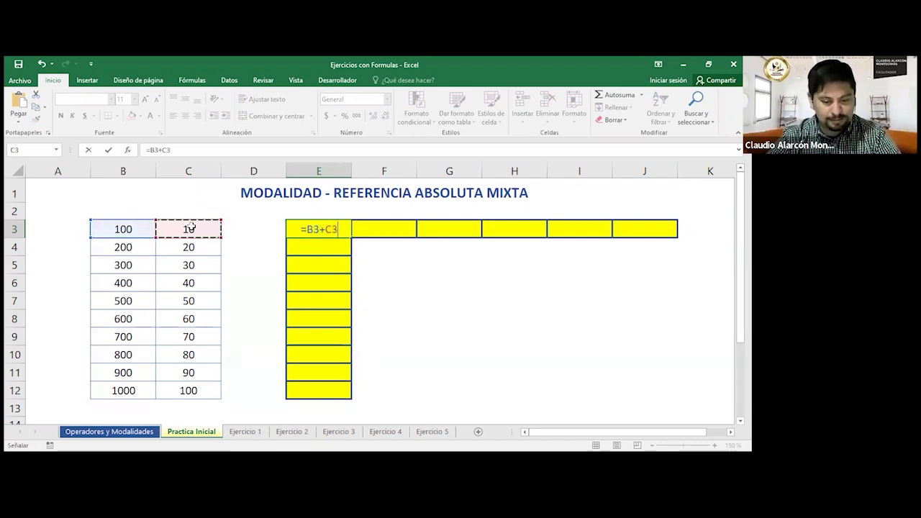
{"action": "key", "text": "Return"}
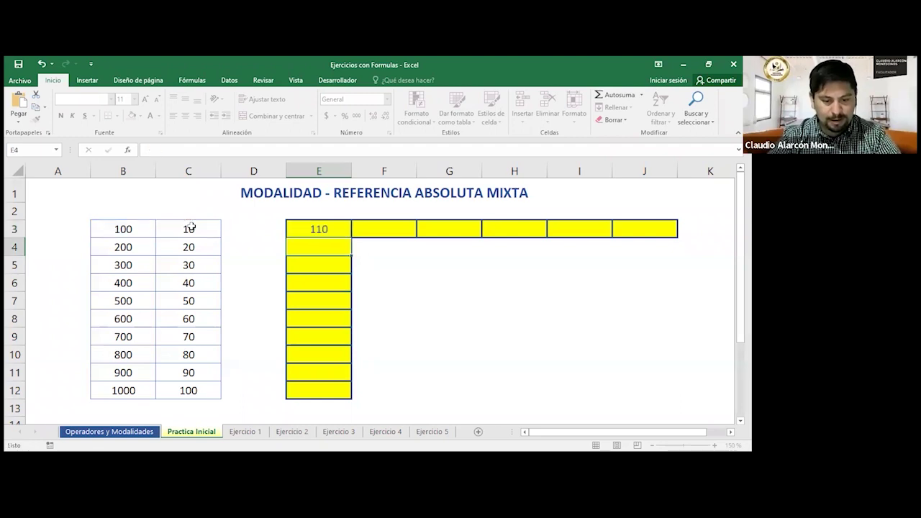
{"action": "left_click", "coordinate": [340, 227]}
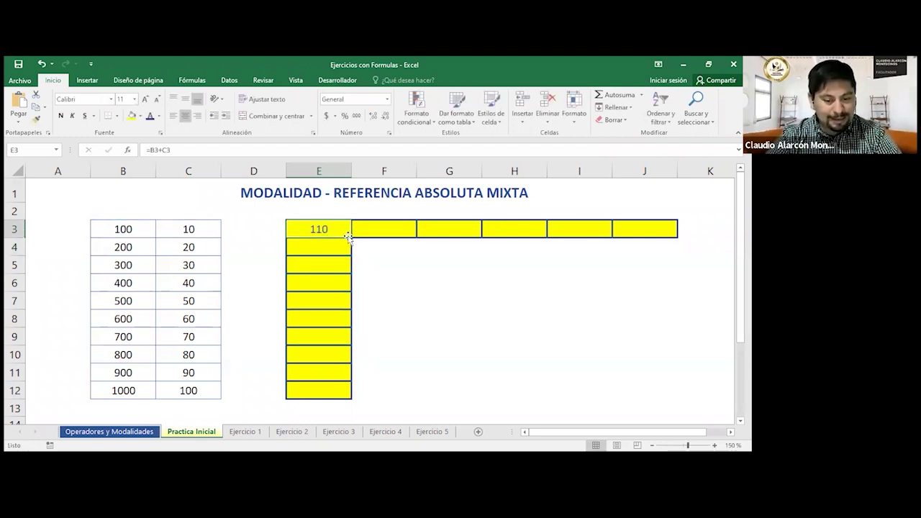
{"action": "left_click_drag", "start_coordinate": [351, 237], "coordinate": [345, 397]}
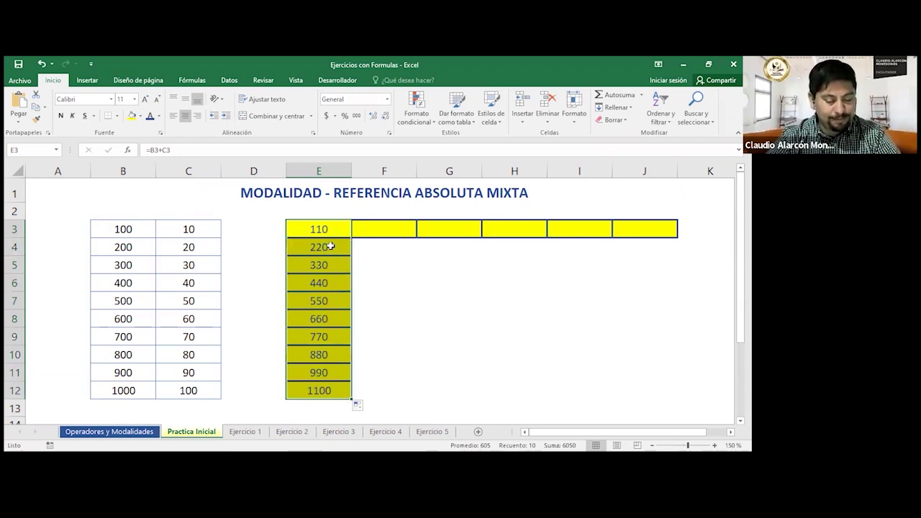
- Examine which cells the copied formulas in E4, E5, E6 and E7 reference
{"action": "double_click", "coordinate": [329, 246]}
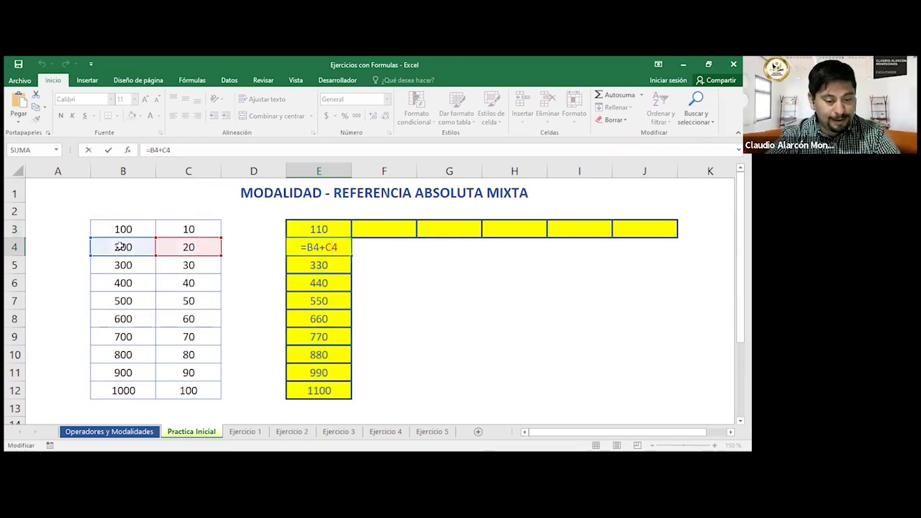
{"action": "key", "text": "Escape"}
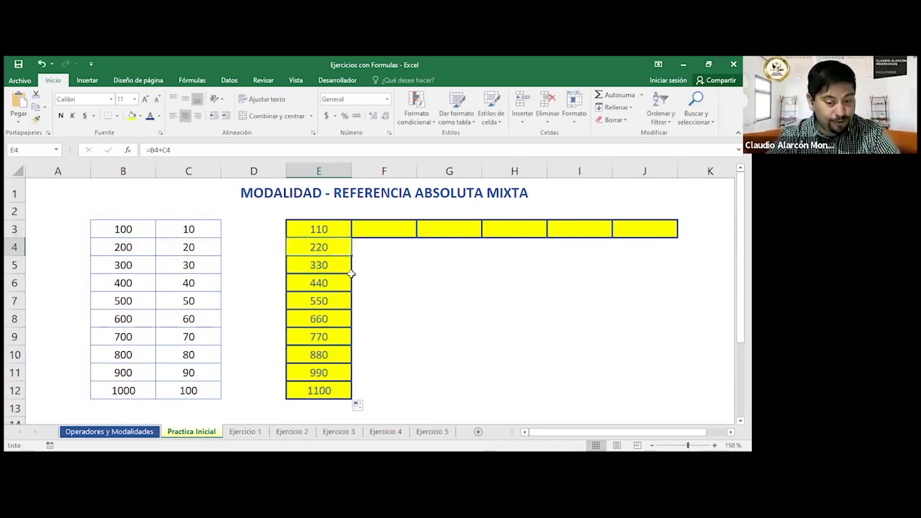
{"action": "double_click", "coordinate": [331, 265]}
{"action": "key", "text": "Escape"}
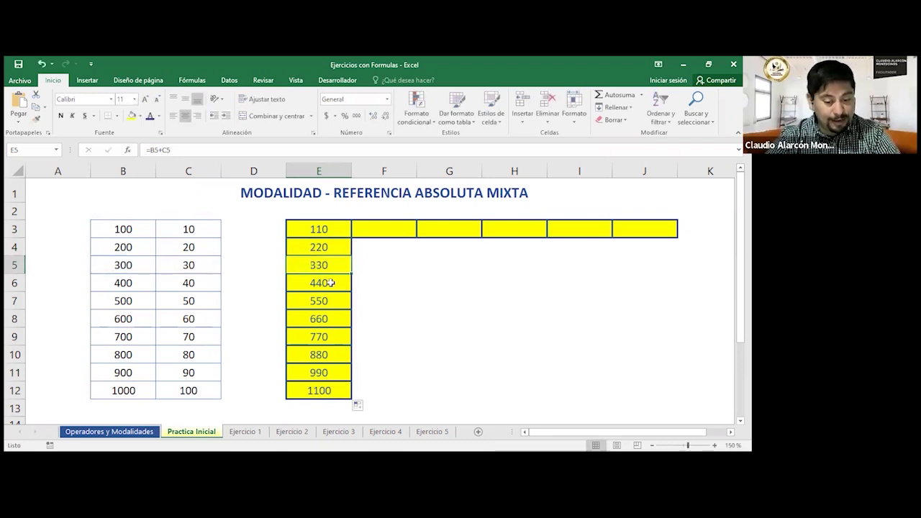
{"action": "double_click", "coordinate": [329, 285]}
{"action": "key", "text": "Escape"}
{"action": "double_click", "coordinate": [329, 300]}
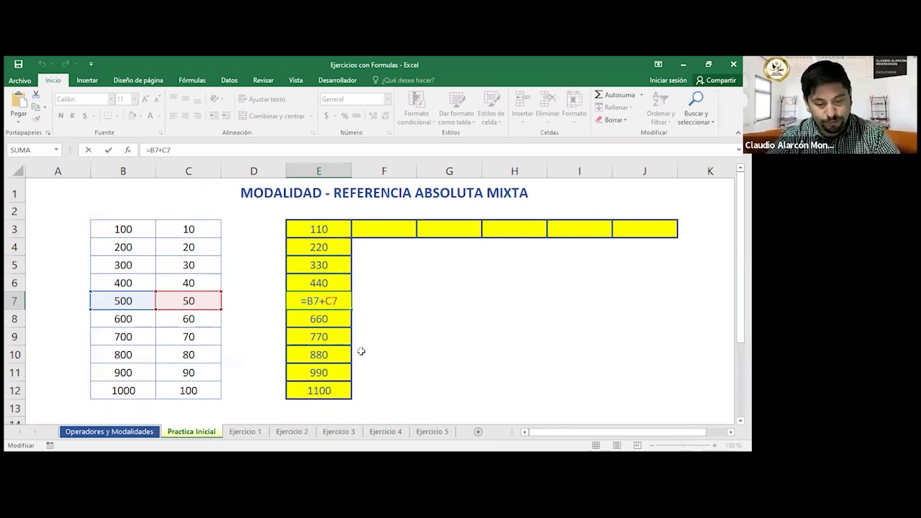
{"action": "key", "text": "Return"}
- Review the cell references of the original formula in E3 and leave E3 selected
{"action": "left_click", "coordinate": [334, 227]}
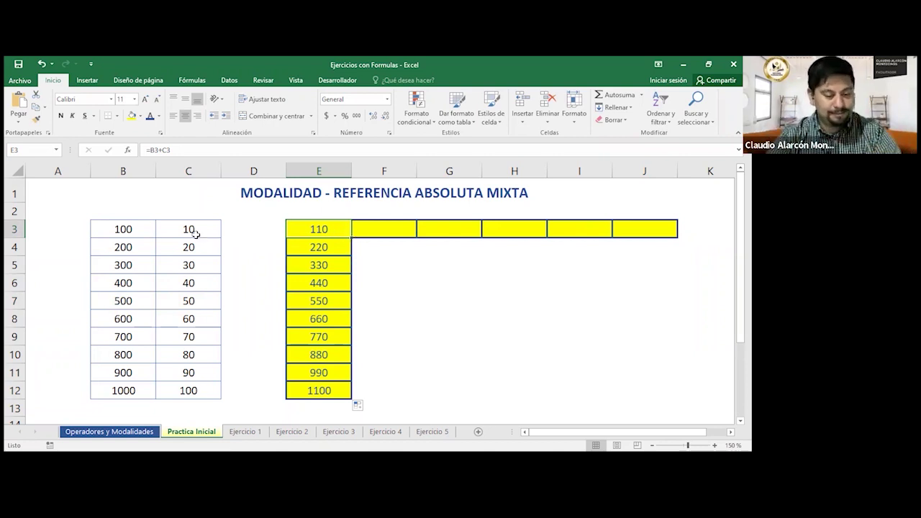
{"action": "double_click", "coordinate": [324, 229]}
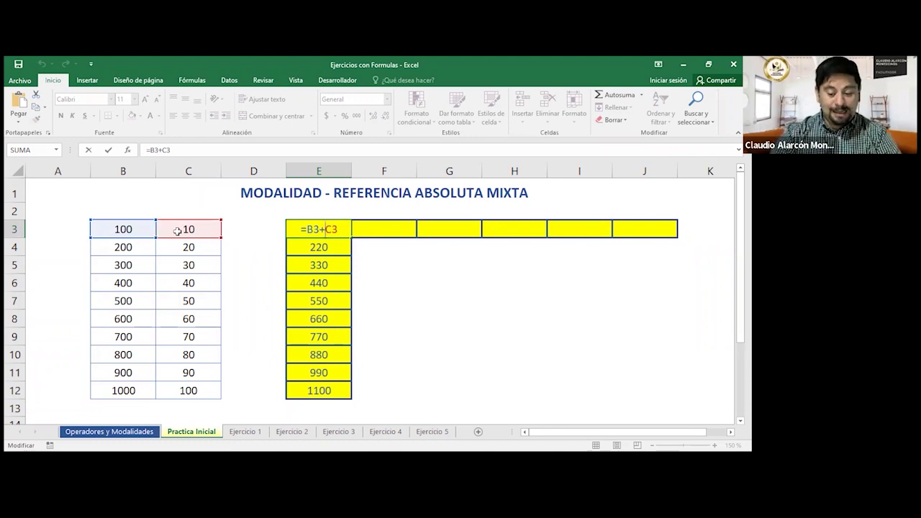
{"action": "key", "text": "Return"}
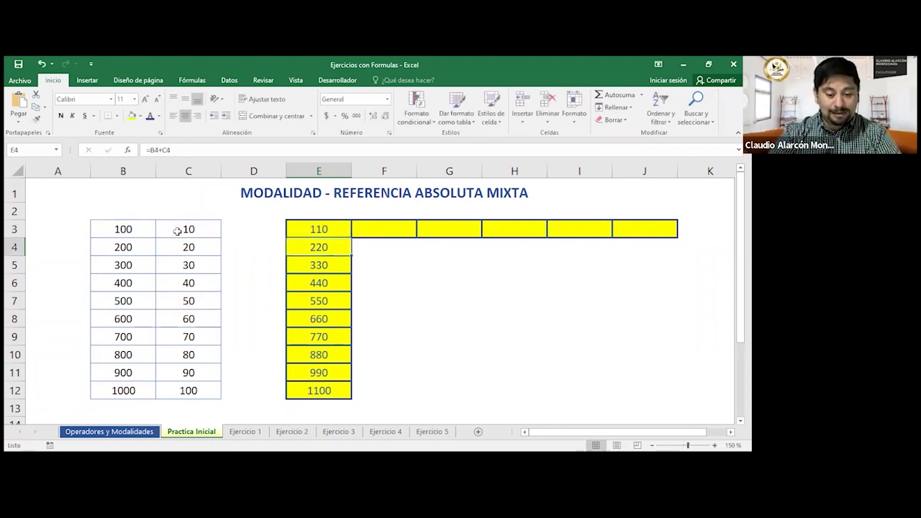
{"action": "left_click", "coordinate": [344, 233]}
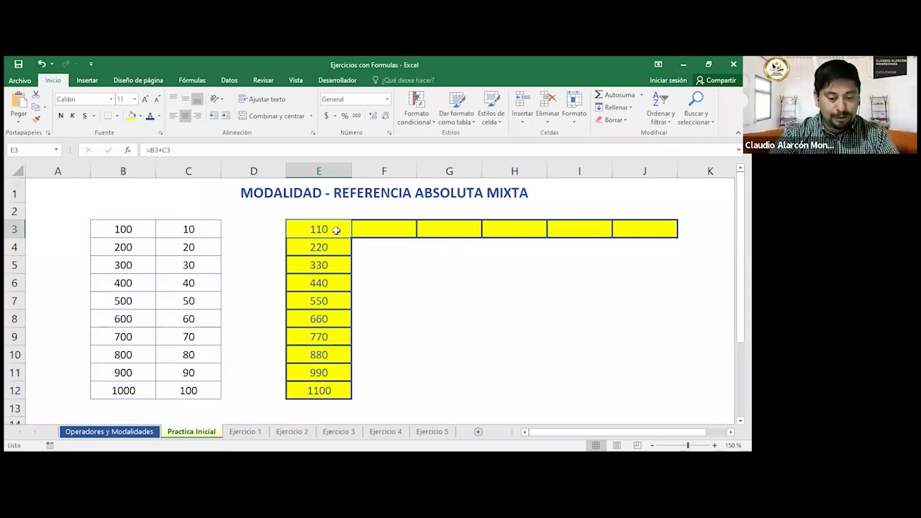
- Fill the relative formula from E3 right into F3 and check which cells the copy references
{"action": "double_click", "coordinate": [336, 230]}
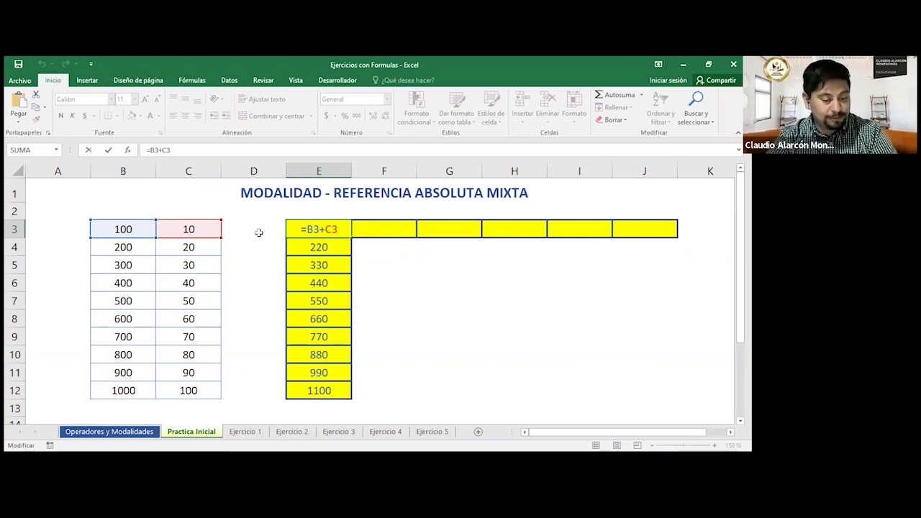
{"action": "key", "text": "ctrl+Return"}
{"action": "left_click_drag", "start_coordinate": [346, 237], "coordinate": [416, 240]}
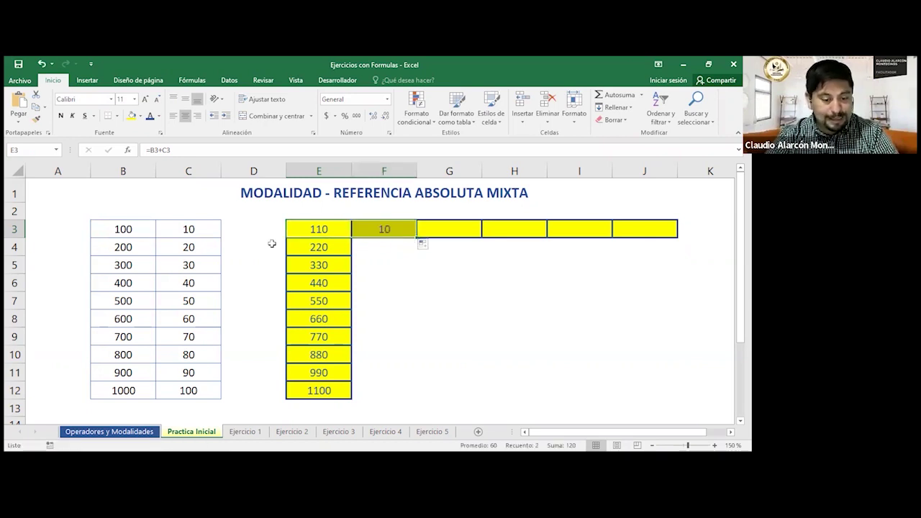
{"action": "double_click", "coordinate": [398, 230]}
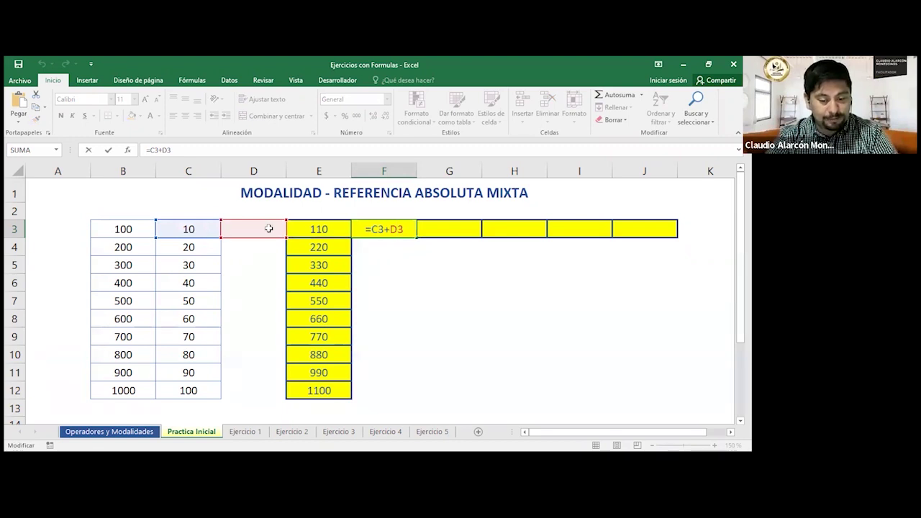
{"action": "key", "text": "Escape"}
- Extend the relative formula from F3 into G3 and inspect the cell references of the copy
{"action": "left_click_drag", "start_coordinate": [417, 237], "coordinate": [477, 239]}
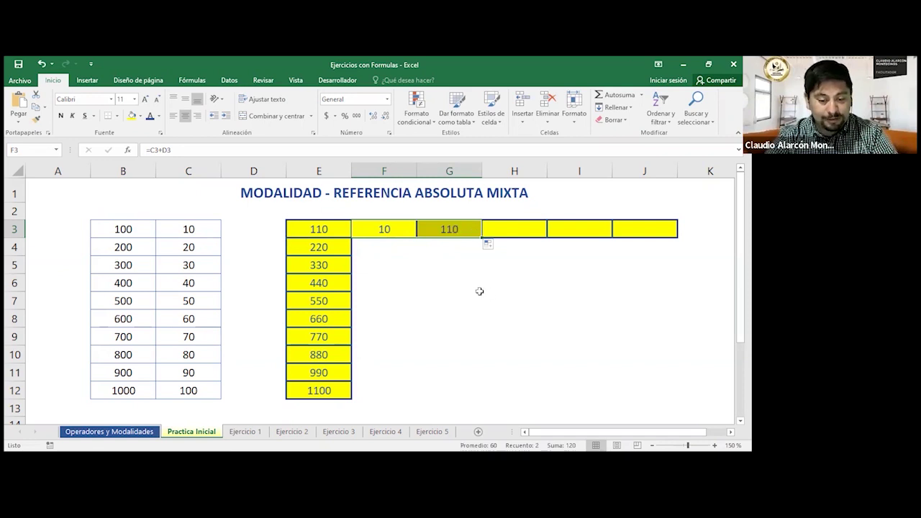
{"action": "double_click", "coordinate": [465, 230]}
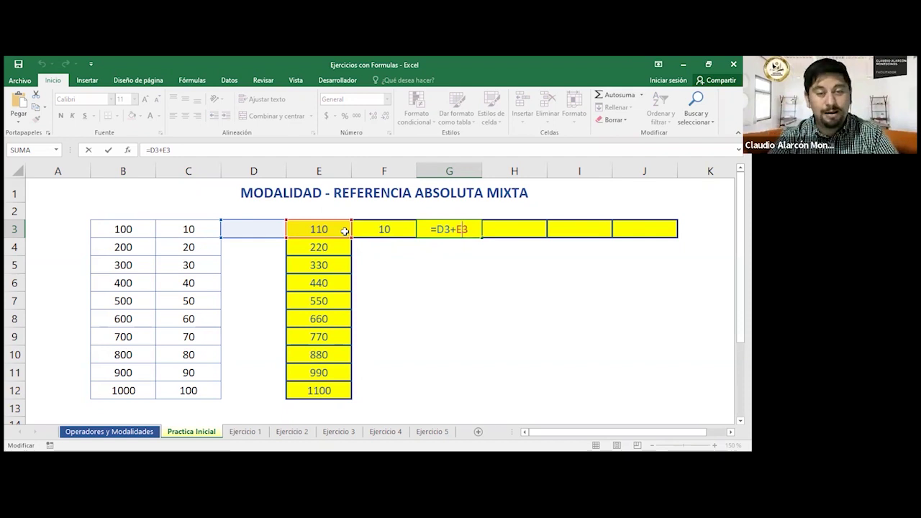
{"action": "key", "text": "ctrl+Return"}
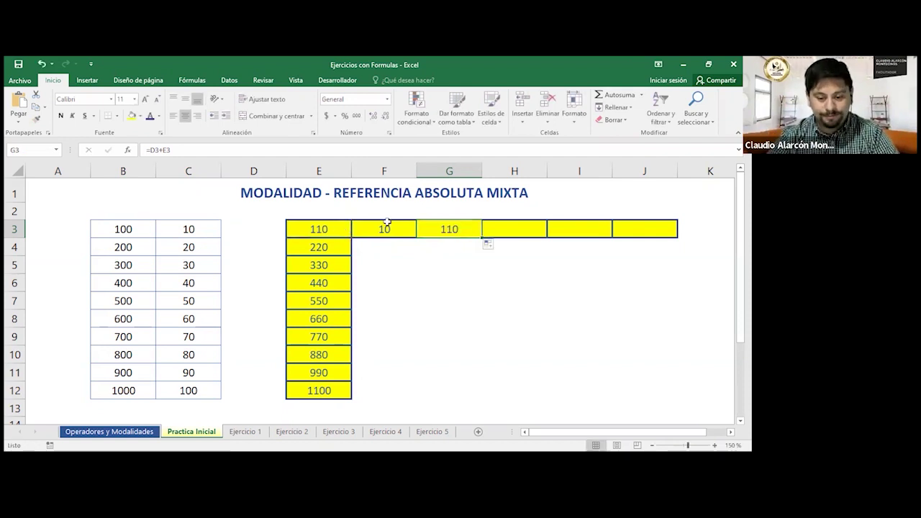
- Fill the relative formula from G3 across to J3 and check which cells J3 references
{"action": "left_click_drag", "start_coordinate": [481, 237], "coordinate": [671, 221]}
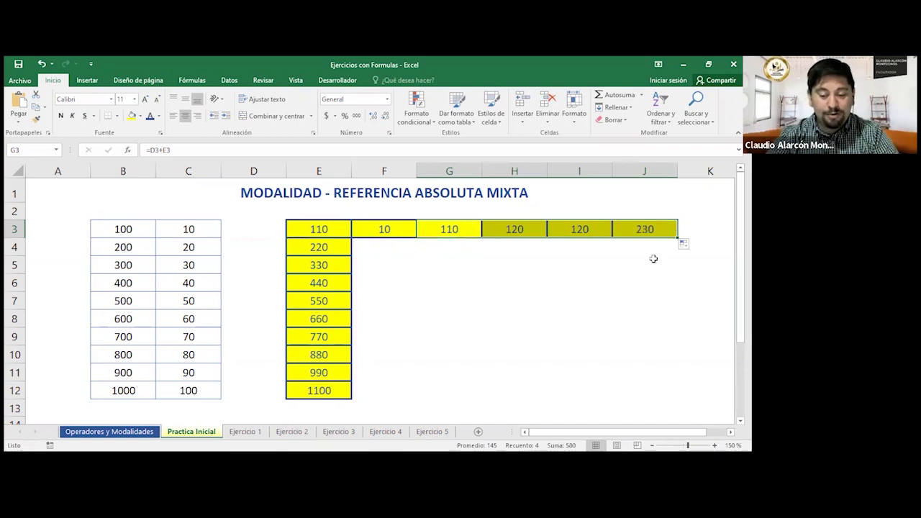
{"action": "double_click", "coordinate": [656, 229]}
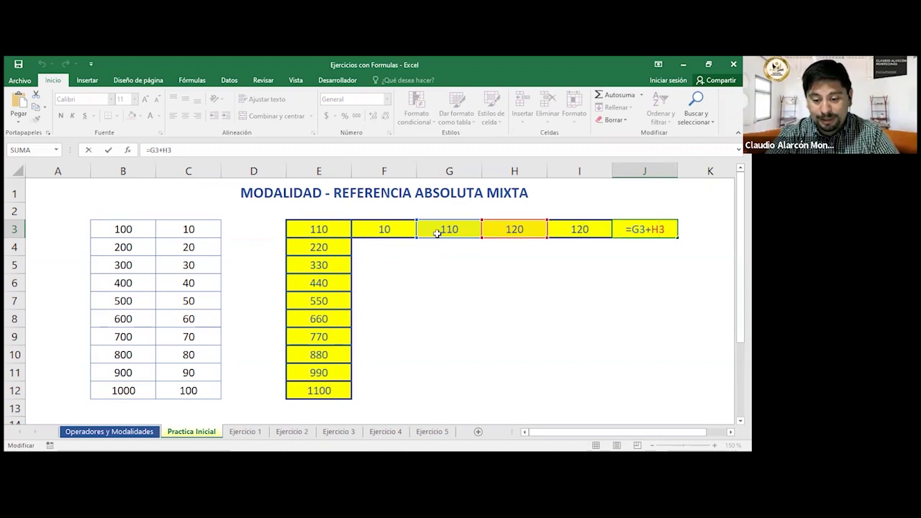
{"action": "key", "text": "Return"}
{"action": "left_click", "coordinate": [665, 225]}
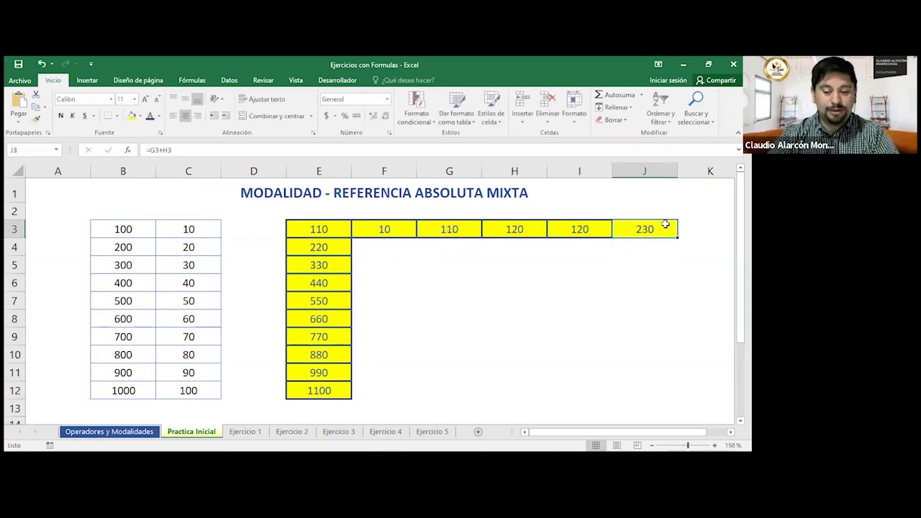
- Clear the contents of the yellow ranges E3:E12 and E3:J3
{"action": "left_click_drag", "start_coordinate": [331, 228], "coordinate": [324, 401]}
{"action": "key", "text": "Delete"}
{"action": "left_click_drag", "start_coordinate": [363, 228], "coordinate": [669, 231]}
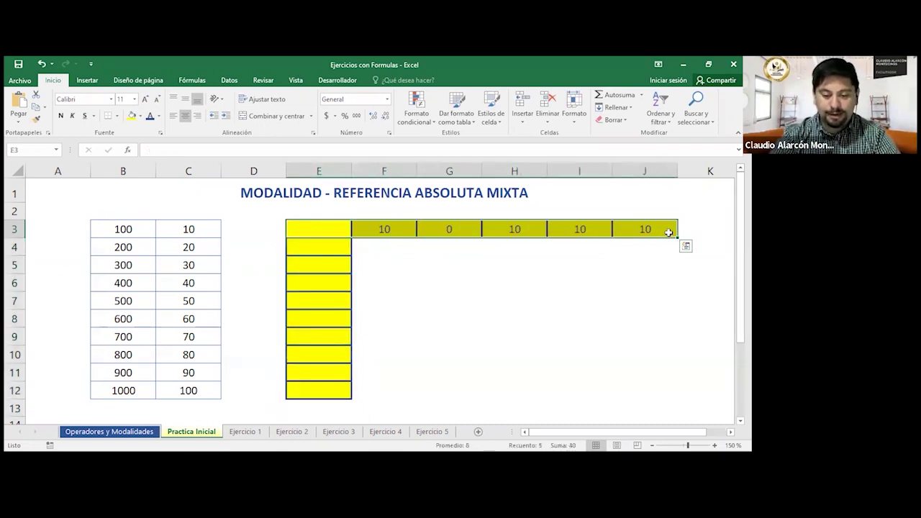
{"action": "key", "text": "Delete"}
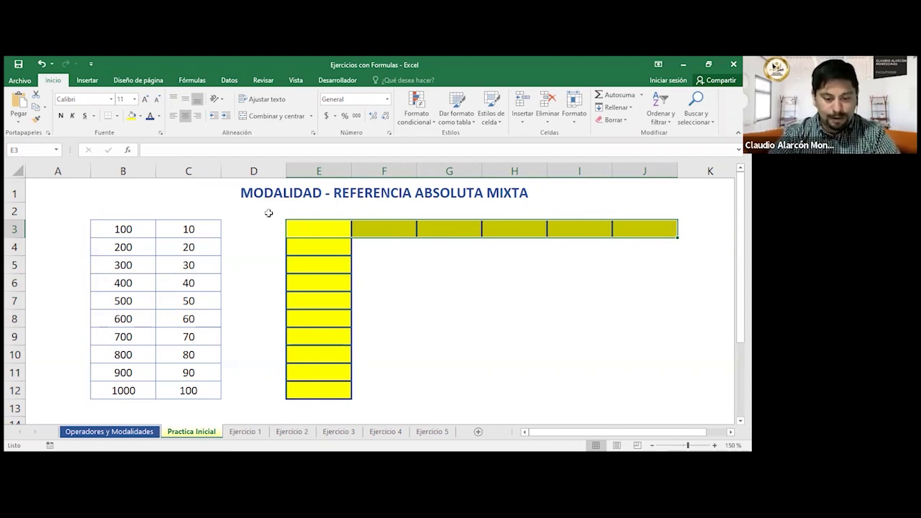
- Enter the absolute formula =$B$3+$C$3 in cell E3
{"action": "left_click", "coordinate": [310, 223]}
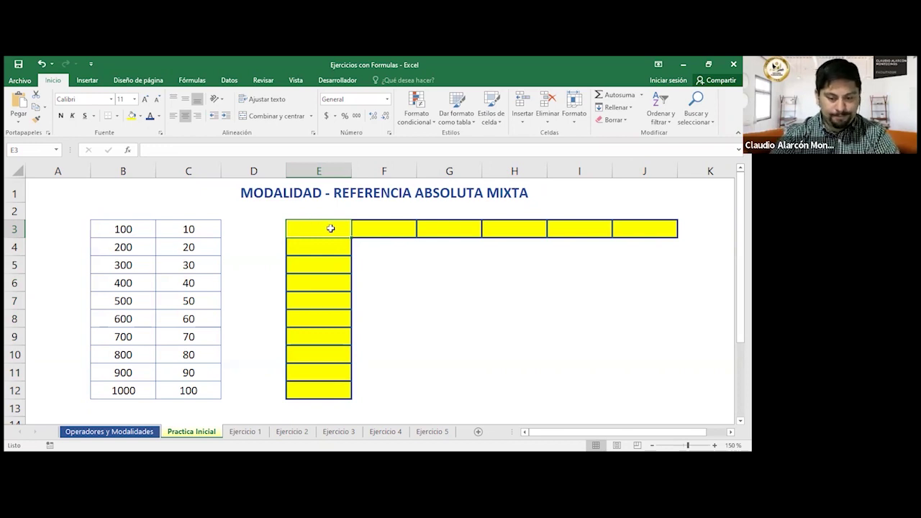
{"action": "type", "text": "="}
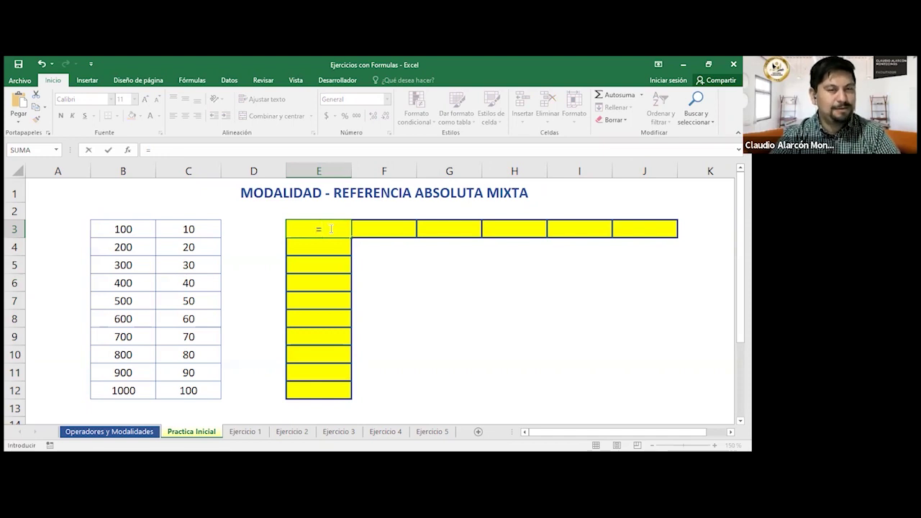
{"action": "left_click", "coordinate": [125, 227]}
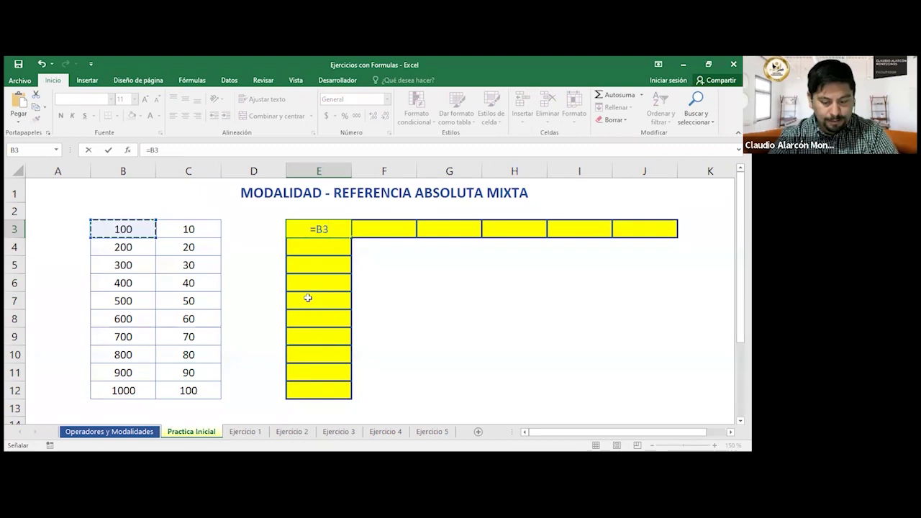
{"action": "key", "text": "F4"}
{"action": "type", "text": "+"}
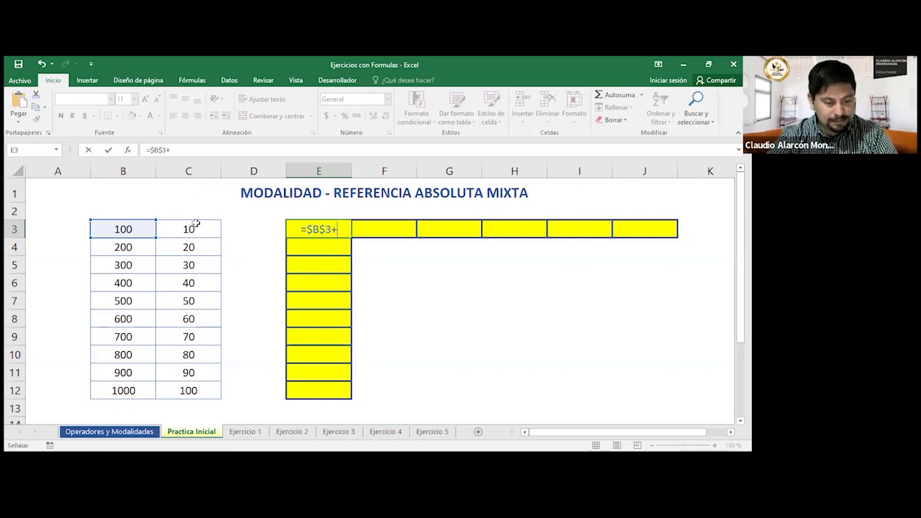
{"action": "left_click", "coordinate": [196, 224]}
{"action": "key", "text": "F4"}
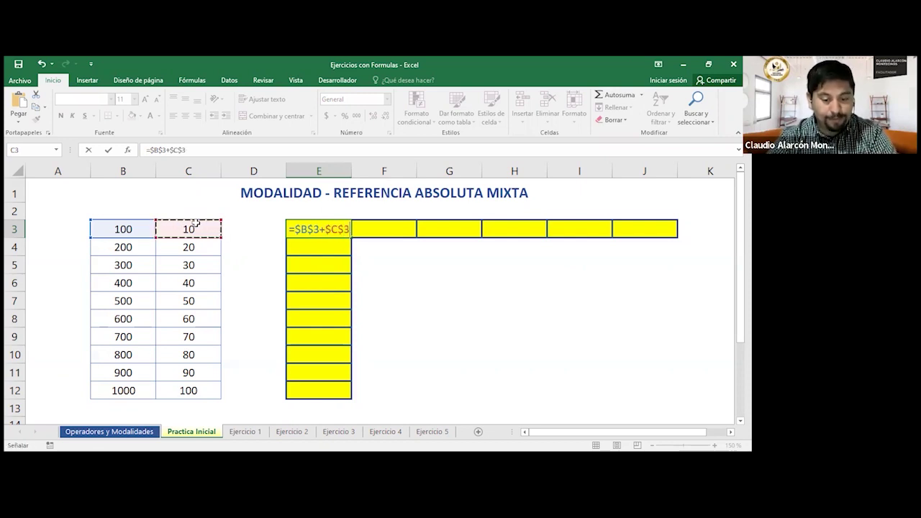
{"action": "key", "text": "Return"}
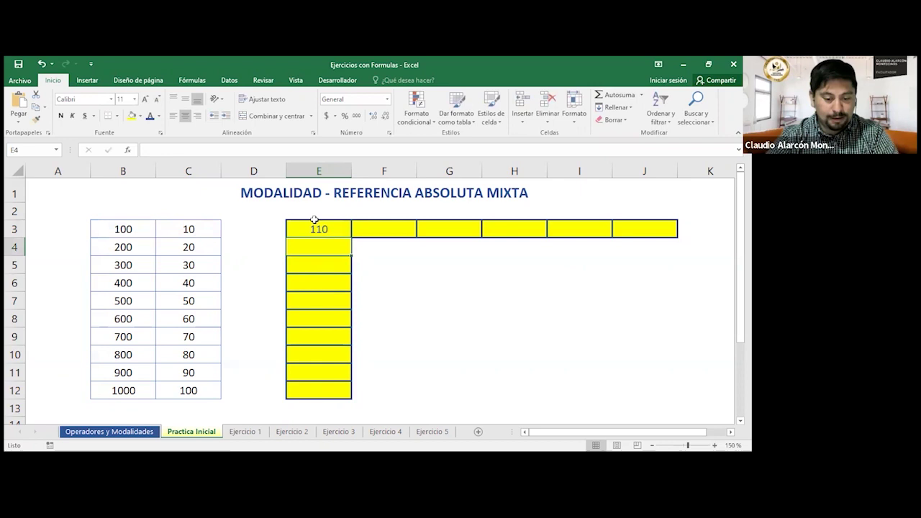
- Fill the absolute formula from E3 down to E12 and check the references of the copy in E11
{"action": "left_click", "coordinate": [335, 229]}
{"action": "left_click_drag", "start_coordinate": [351, 258], "coordinate": [354, 397]}
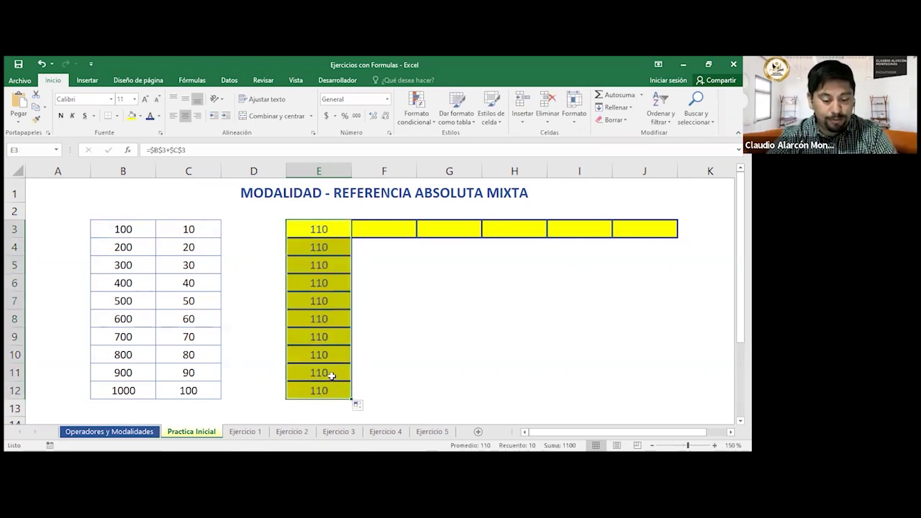
{"action": "double_click", "coordinate": [332, 375]}
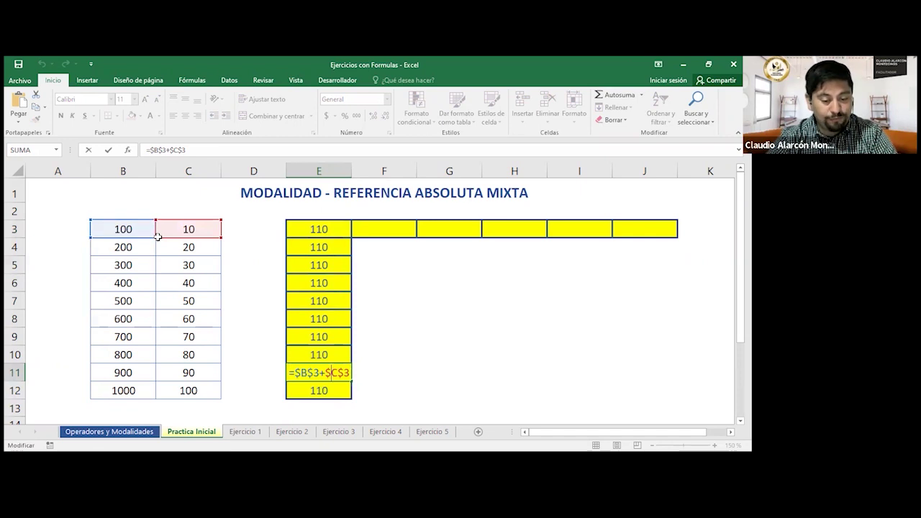
{"action": "key", "text": "Escape"}
- Fill the absolute formula from E3 across to J3 and check the references of the copy in J3
{"action": "left_click", "coordinate": [312, 228]}
{"action": "left_click_drag", "start_coordinate": [351, 237], "coordinate": [673, 238]}
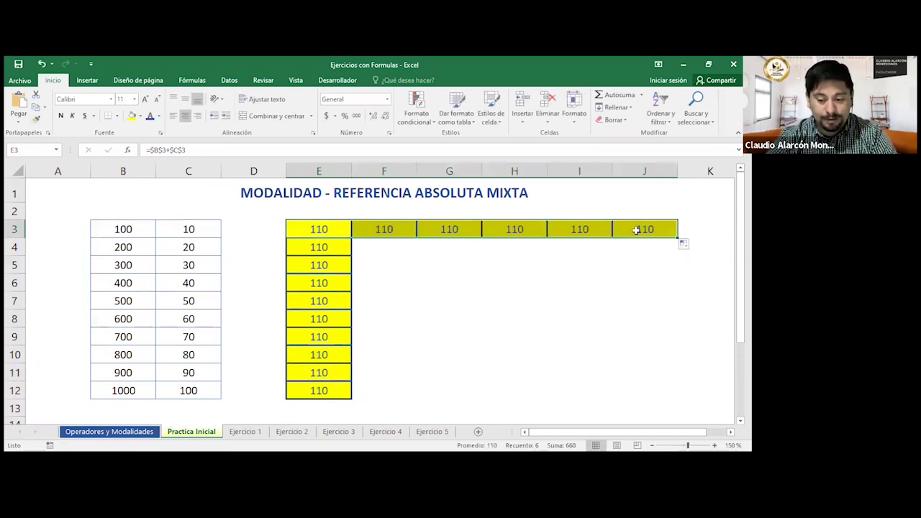
{"action": "double_click", "coordinate": [637, 229]}
{"action": "key", "text": "Escape"}
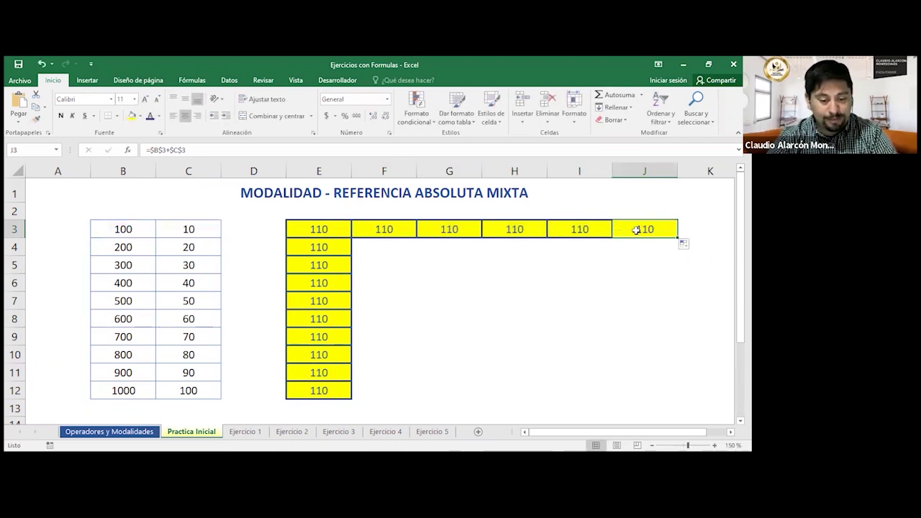
- Undo the horizontal and vertical fills of the absolute formula
{"action": "key", "text": "ctrl+z"}
{"action": "key", "text": "ctrl+z"}
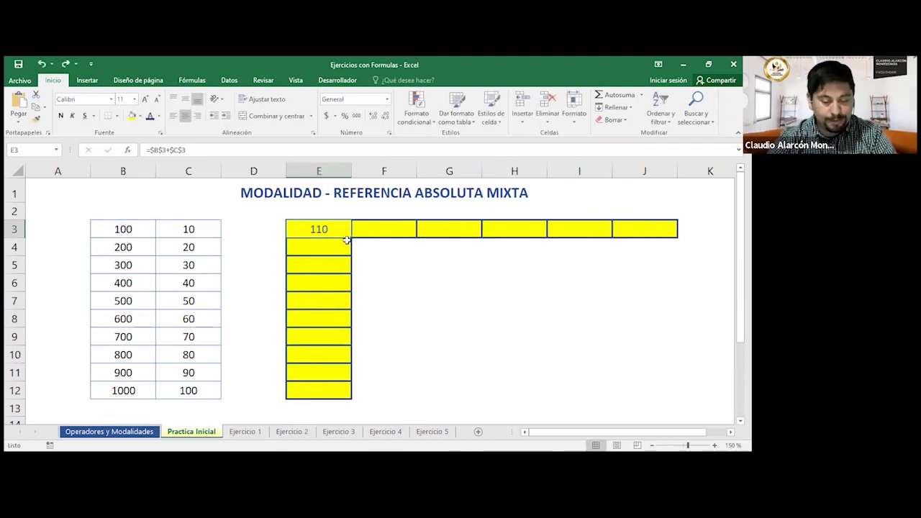
- Replace the content of E3 with the mixed formula =B3+$C$3, keeping B3 relative and C3 absolute
{"action": "type", "text": "="}
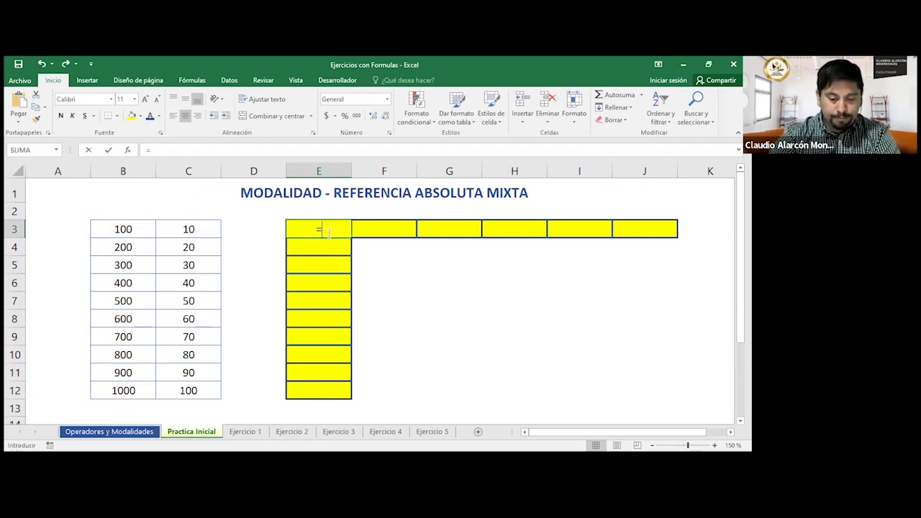
{"action": "left_click", "coordinate": [113, 226]}
{"action": "type", "text": "+"}
{"action": "left_click", "coordinate": [179, 231]}
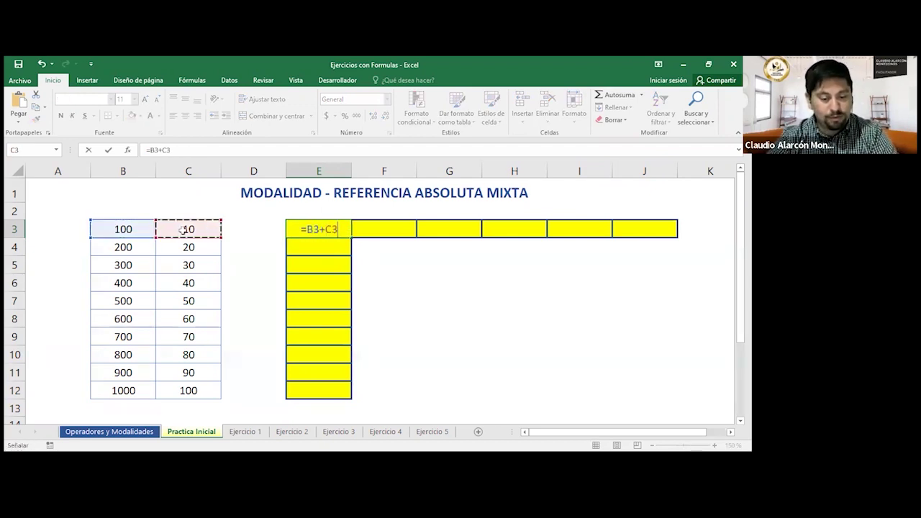
{"action": "key", "text": "F4"}
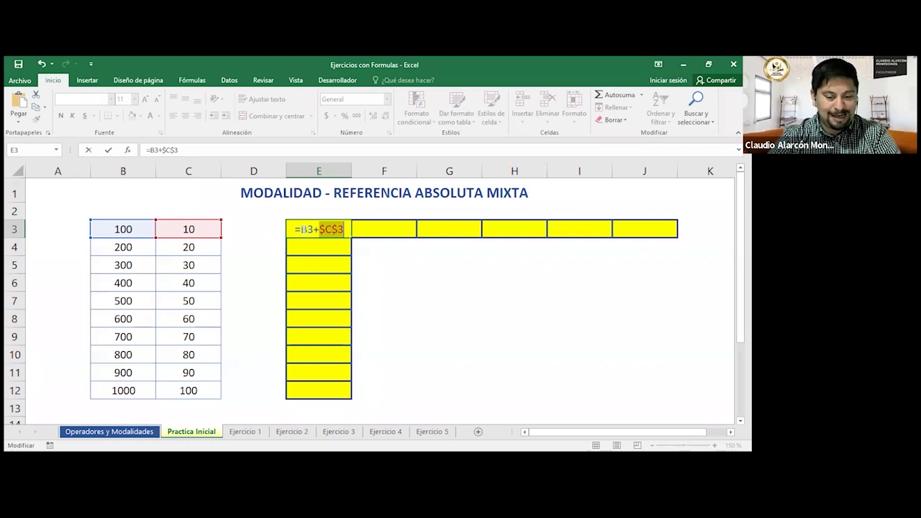
{"action": "left_click_drag", "start_coordinate": [300, 229], "coordinate": [333, 229]}
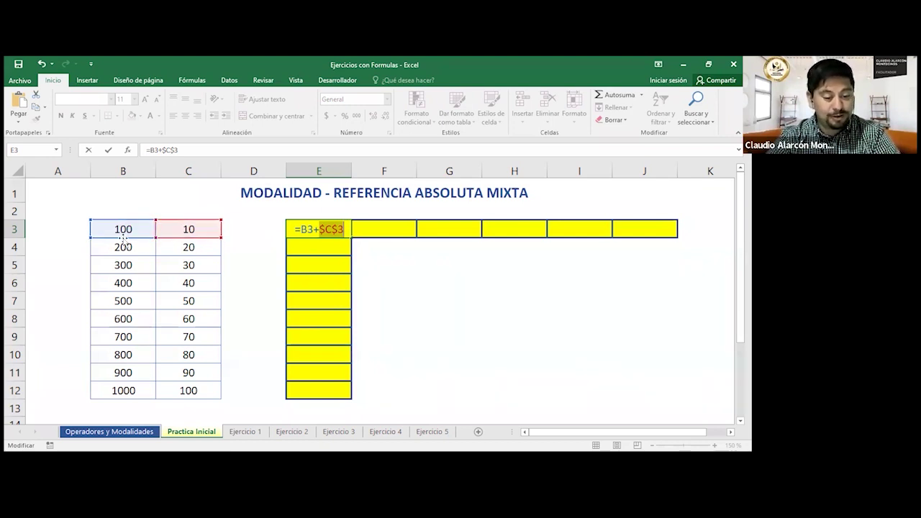
{"action": "key", "text": "Return"}
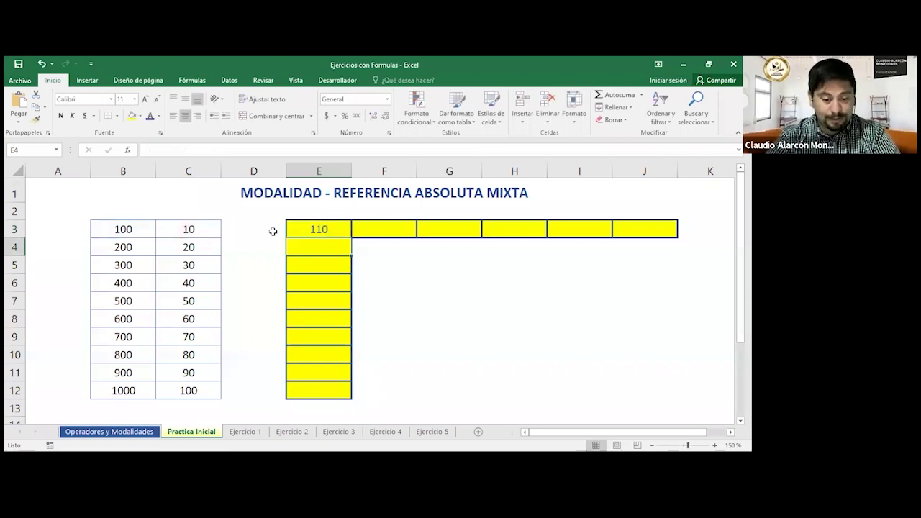
- Fill the mixed formula from E3 down to E12 and check the cell references in E4 and E12
{"action": "left_click", "coordinate": [329, 230]}
{"action": "left_click_drag", "start_coordinate": [351, 237], "coordinate": [352, 399]}
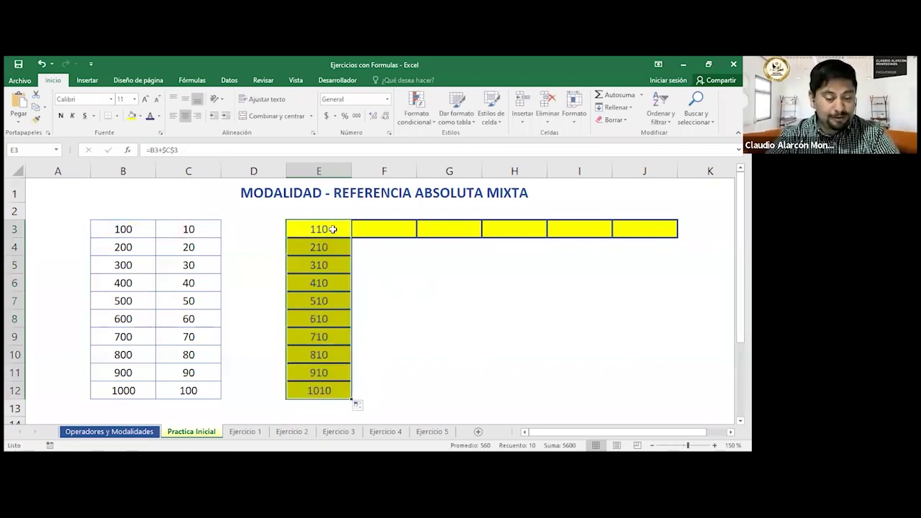
{"action": "double_click", "coordinate": [331, 248]}
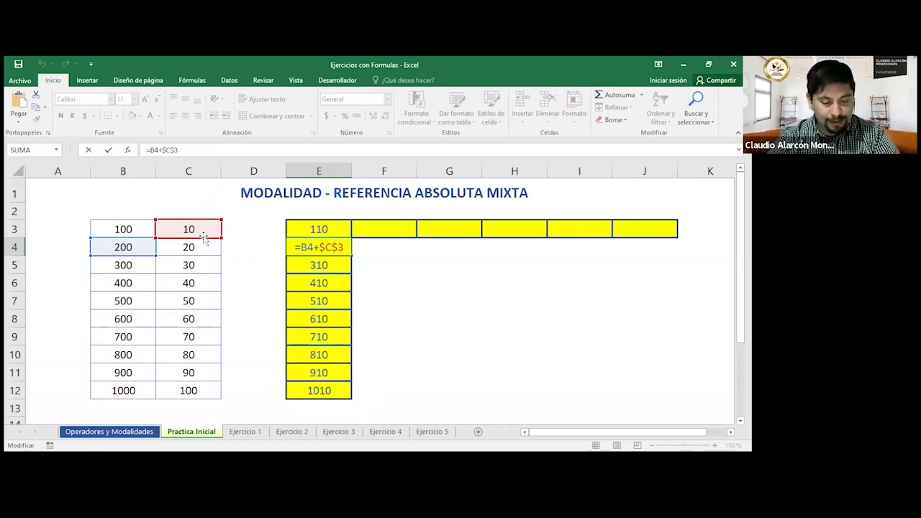
{"action": "key", "text": "Return"}
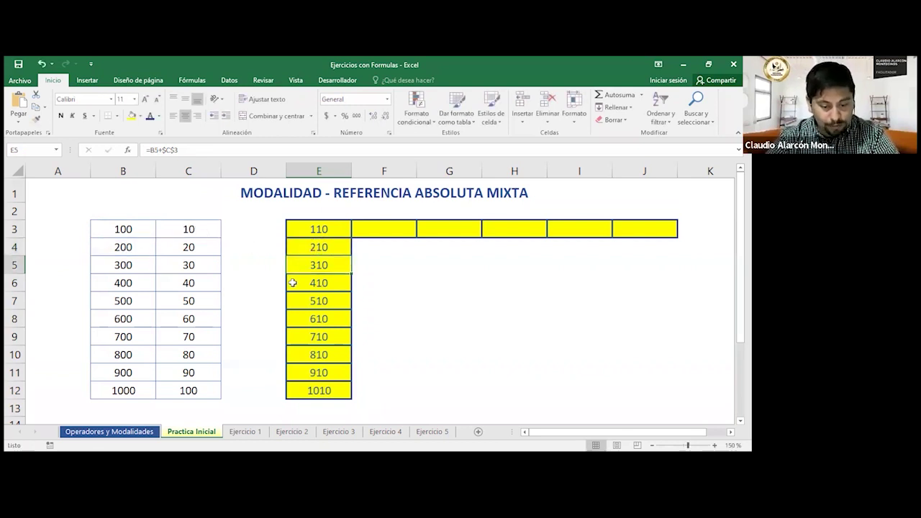
{"action": "double_click", "coordinate": [336, 391]}
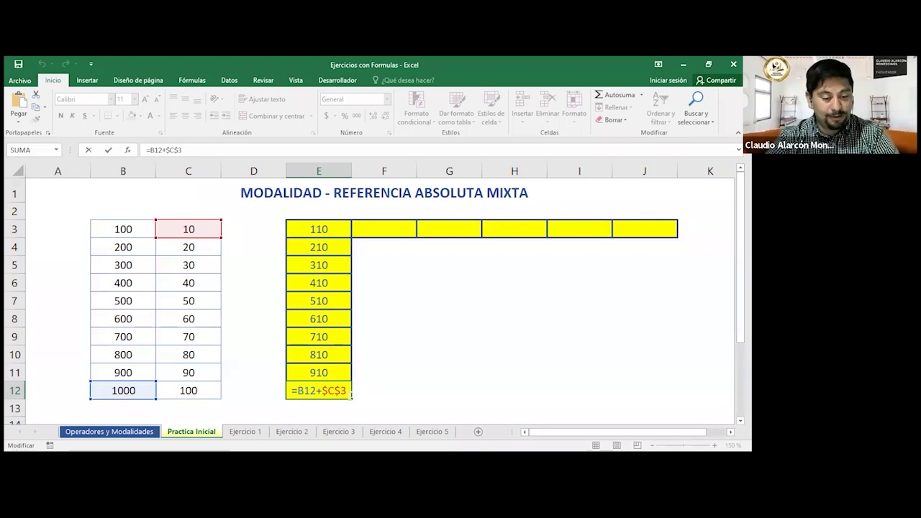
{"action": "key", "text": "Return"}
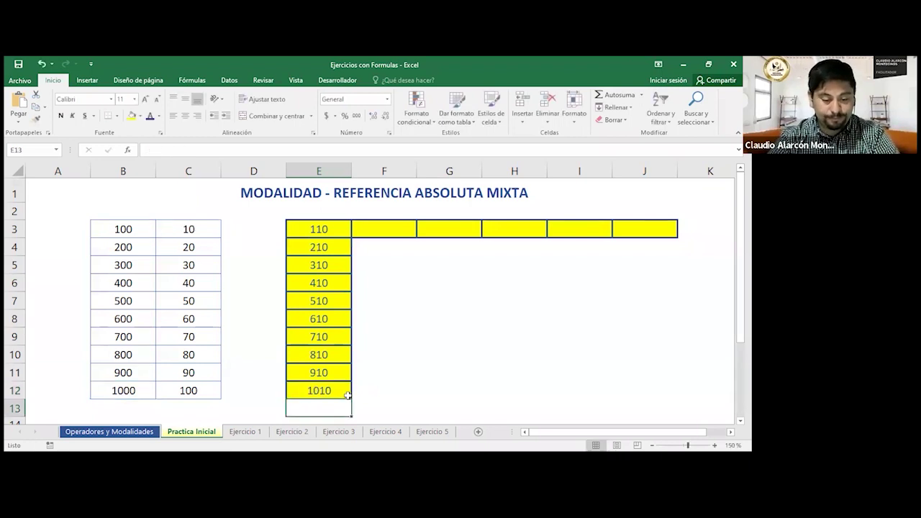
- Fill the mixed formula from E3 right into F3 and check which cells the copy references
{"action": "left_click", "coordinate": [320, 228]}
{"action": "left_click_drag", "start_coordinate": [351, 238], "coordinate": [413, 238]}
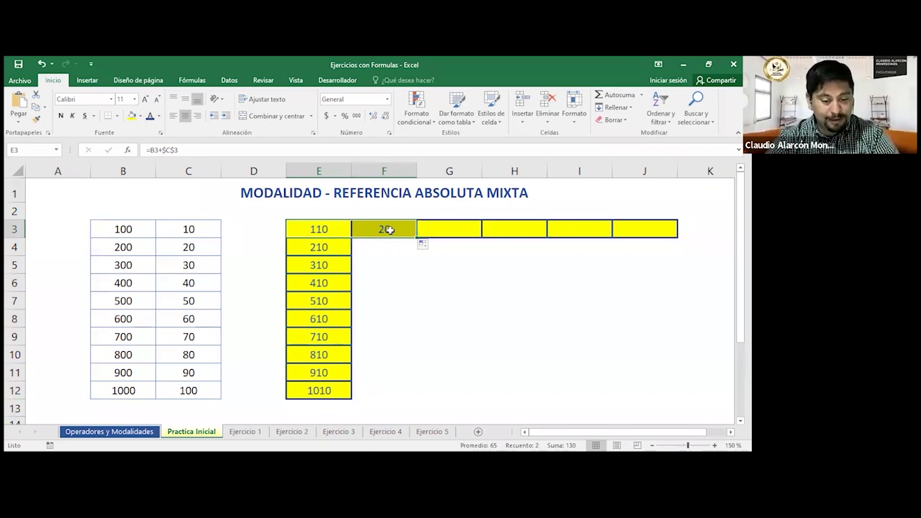
{"action": "double_click", "coordinate": [392, 230]}
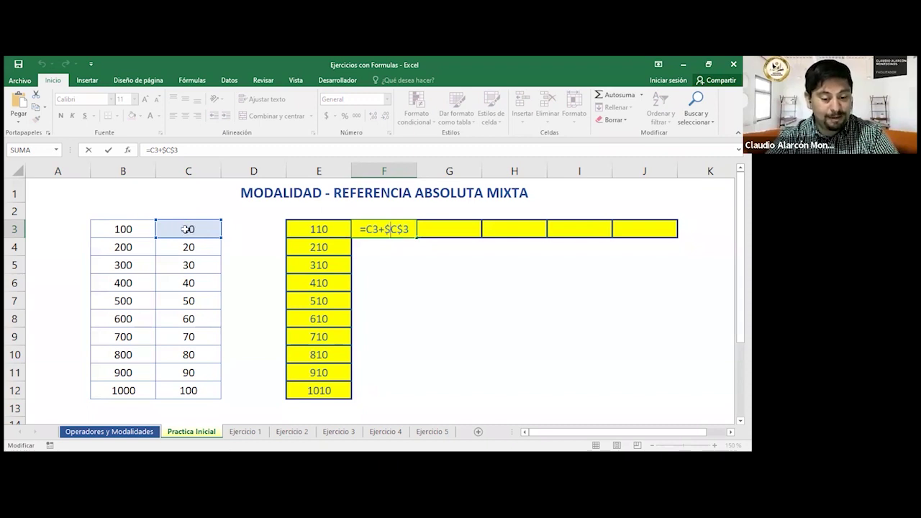
{"action": "key", "text": "Return"}
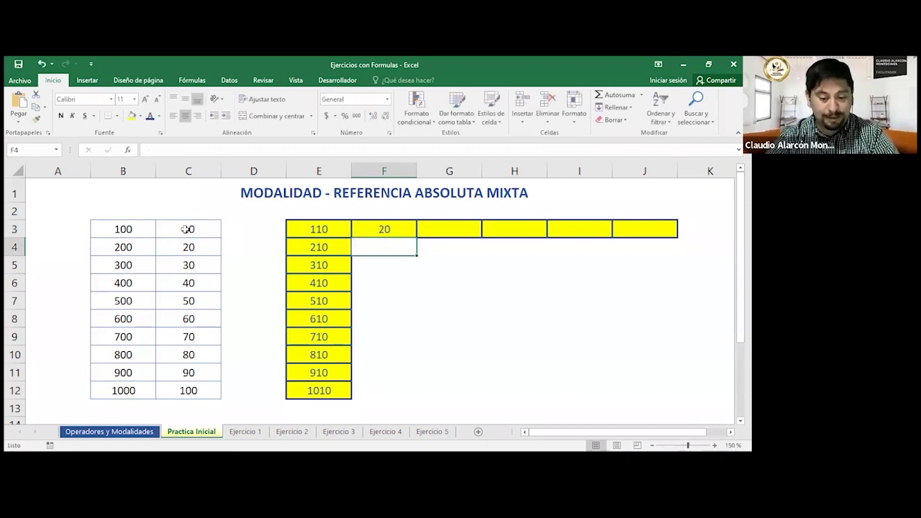
- Fill the mixed formula from F3 right to J3 and check the cell references in G3 and J3
{"action": "left_click", "coordinate": [384, 230]}
{"action": "left_click_drag", "start_coordinate": [416, 237], "coordinate": [673, 227]}
{"action": "double_click", "coordinate": [458, 231]}
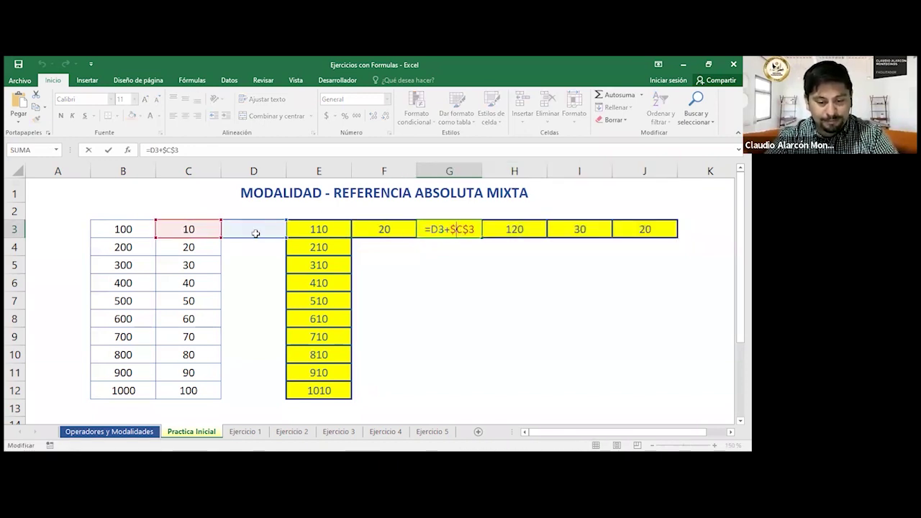
{"action": "key", "text": "Return"}
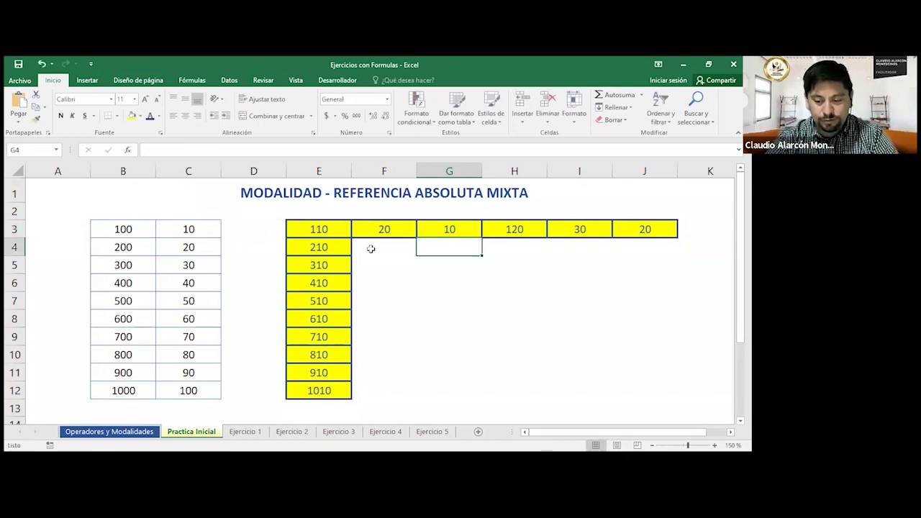
{"action": "left_click", "coordinate": [642, 231]}
{"action": "double_click", "coordinate": [643, 230]}
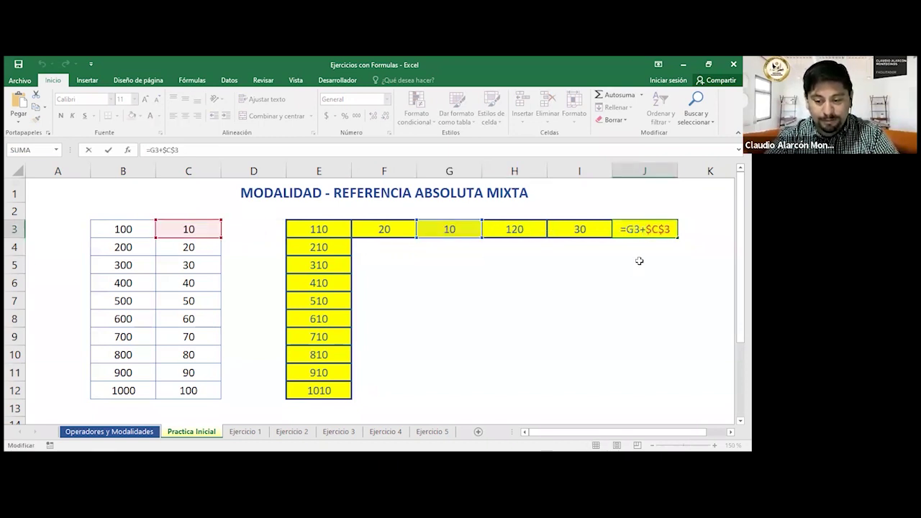
{"action": "key", "text": "Return"}
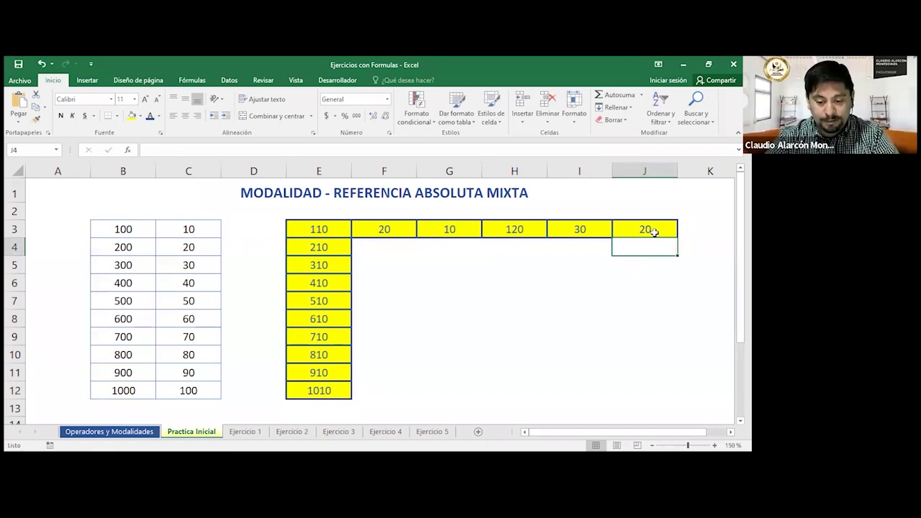
{"action": "double_click", "coordinate": [648, 231]}
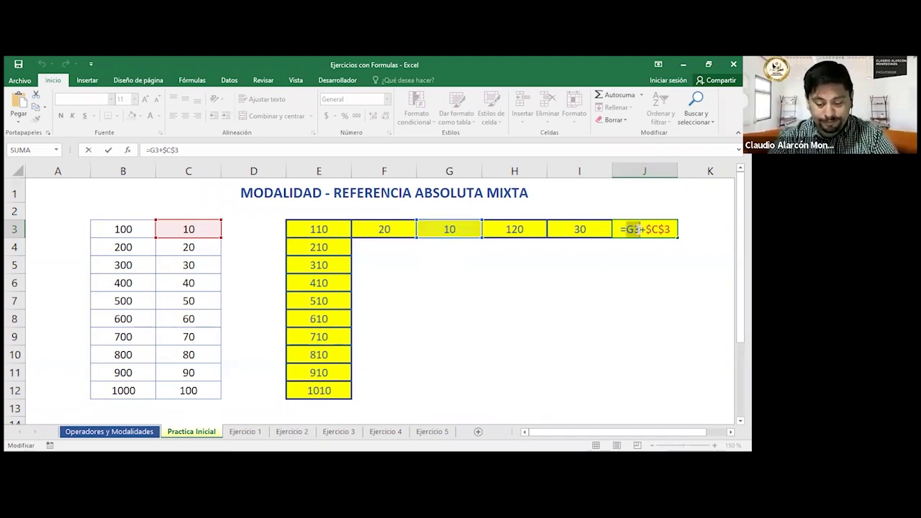
{"action": "key", "text": "Return"}
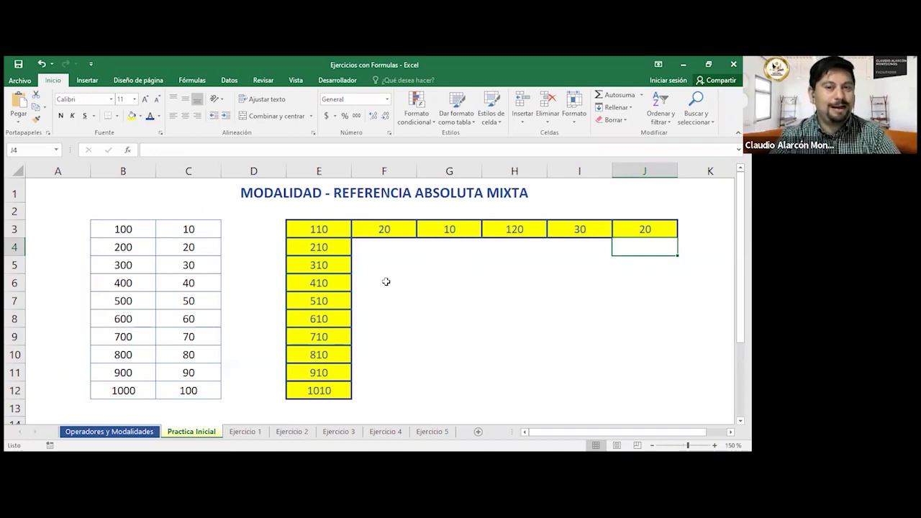
- Clear the formulas from the vertical range E3:E12 and the horizontal range F3:J3
{"action": "left_click_drag", "start_coordinate": [325, 231], "coordinate": [321, 395]}
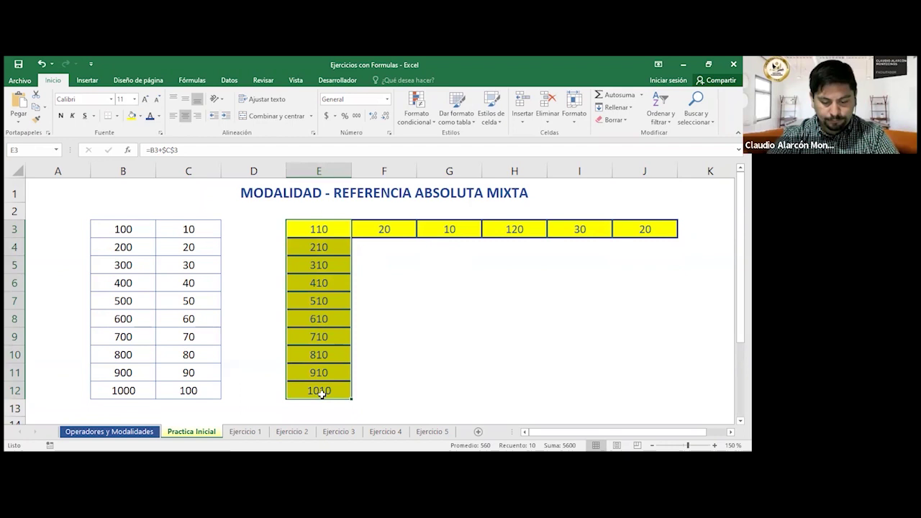
{"action": "key", "text": "Delete"}
{"action": "key", "text": "Up"}
{"action": "key", "text": "Down"}
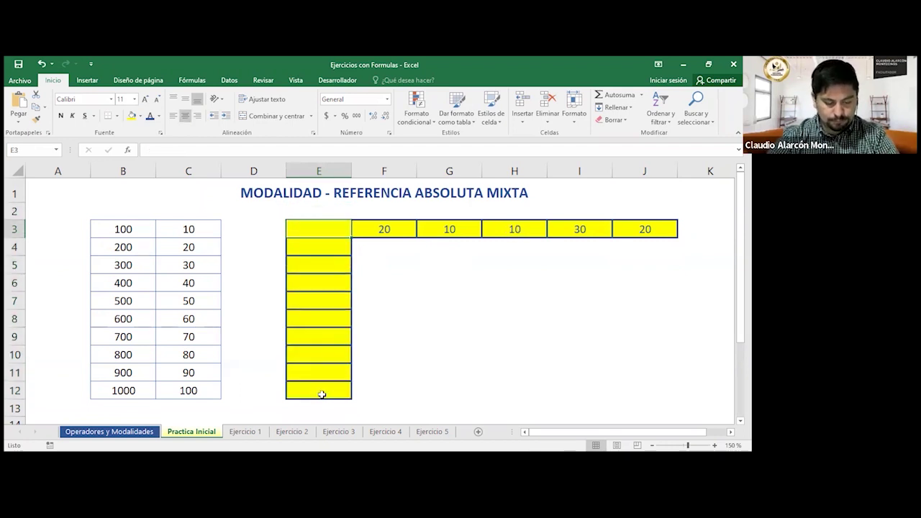
{"action": "key", "text": "Right"}
{"action": "key", "text": "shift+Right"}
{"action": "key", "text": "shift+Right"}
{"action": "key", "text": "shift+Right"}
{"action": "key", "text": "shift+Right"}
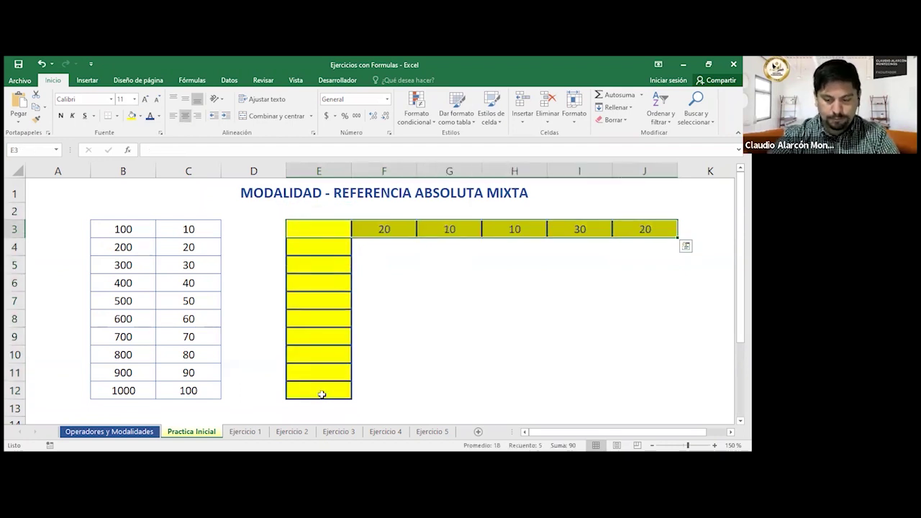
{"action": "key", "text": "Delete"}
- Start a new formula in E3 with the mixed reference B$3, locking only the row
{"action": "left_click", "coordinate": [335, 228]}
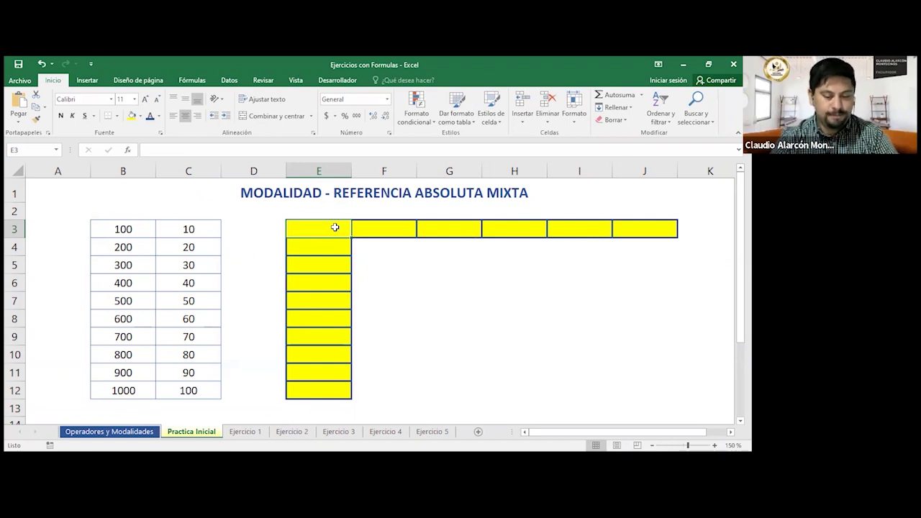
{"action": "type", "text": "="}
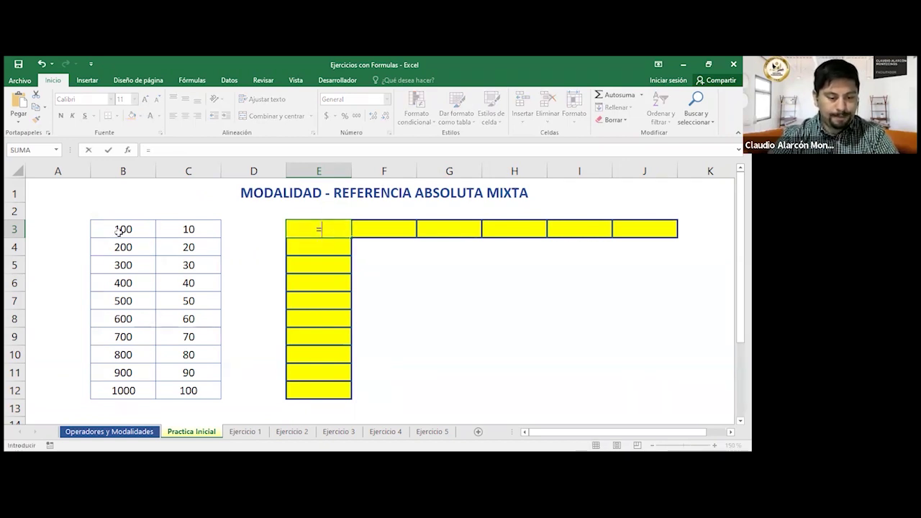
{"action": "left_click", "coordinate": [119, 231]}
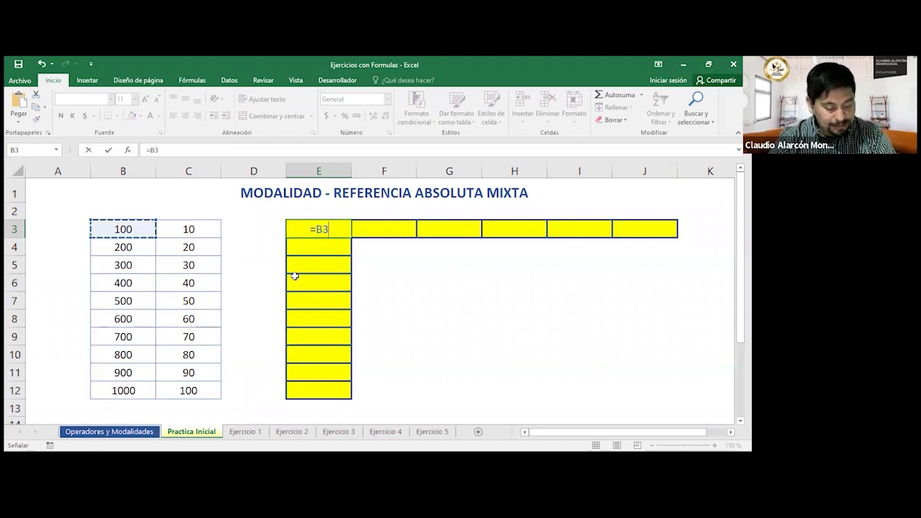
{"action": "key", "text": "F4"}
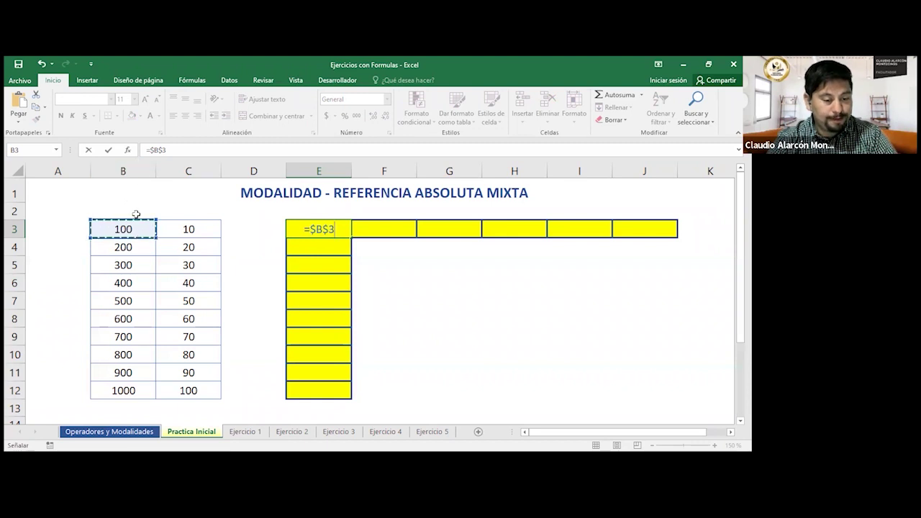
{"action": "left_click", "coordinate": [313, 229]}
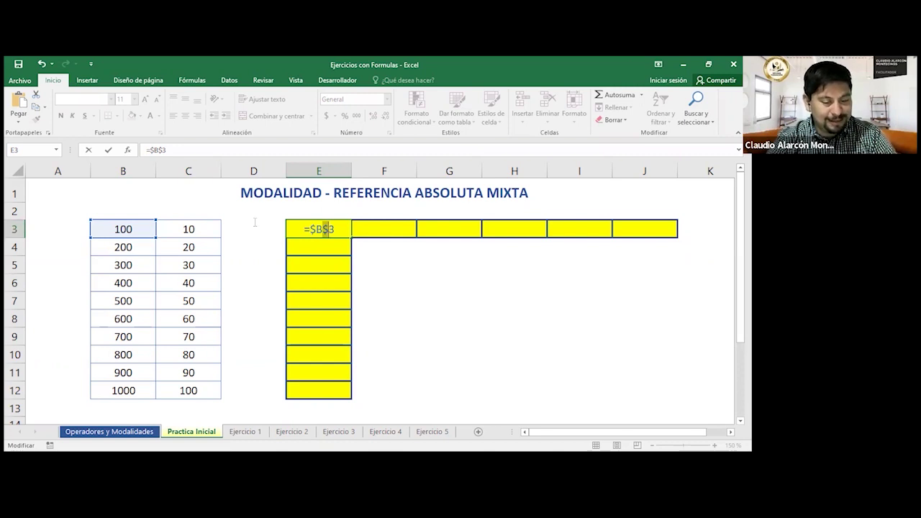
{"action": "left_click_drag", "start_coordinate": [313, 229], "coordinate": [332, 229]}
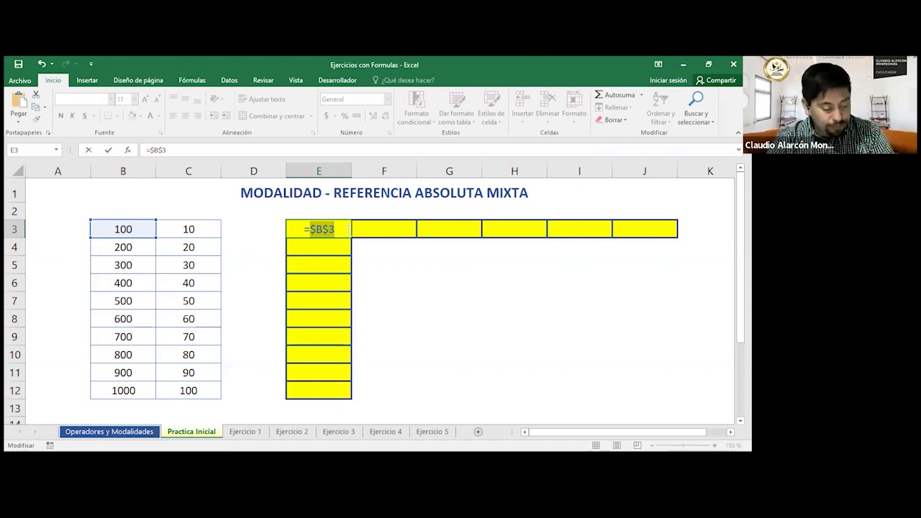
{"action": "key", "text": "F4"}
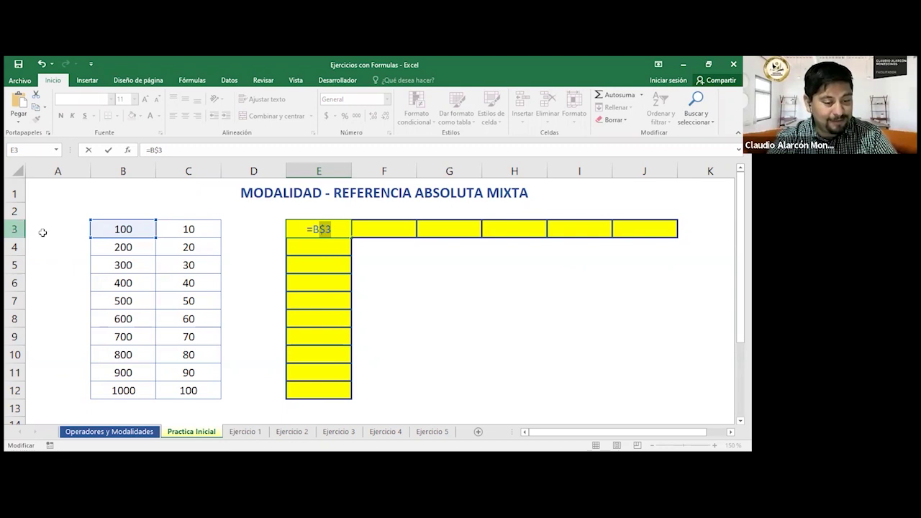
{"action": "left_click_drag", "start_coordinate": [313, 230], "coordinate": [320, 229]}
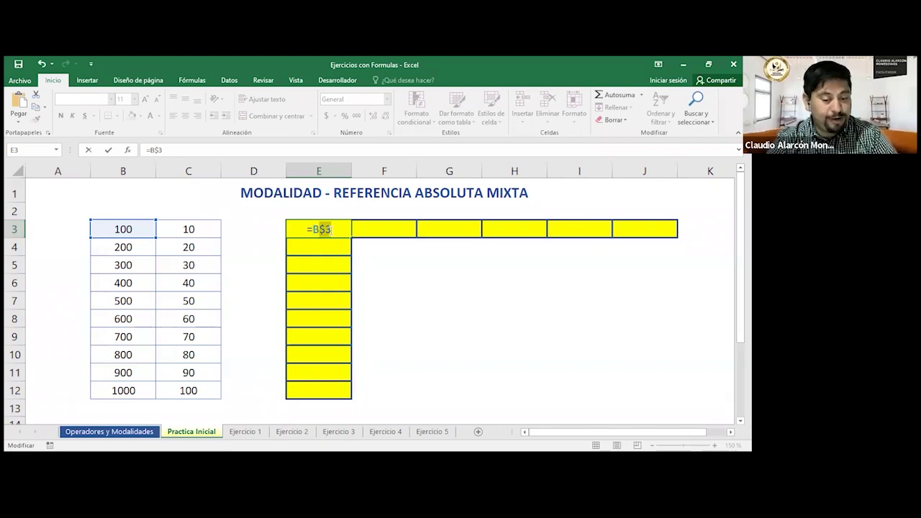
{"action": "left_click", "coordinate": [331, 230]}
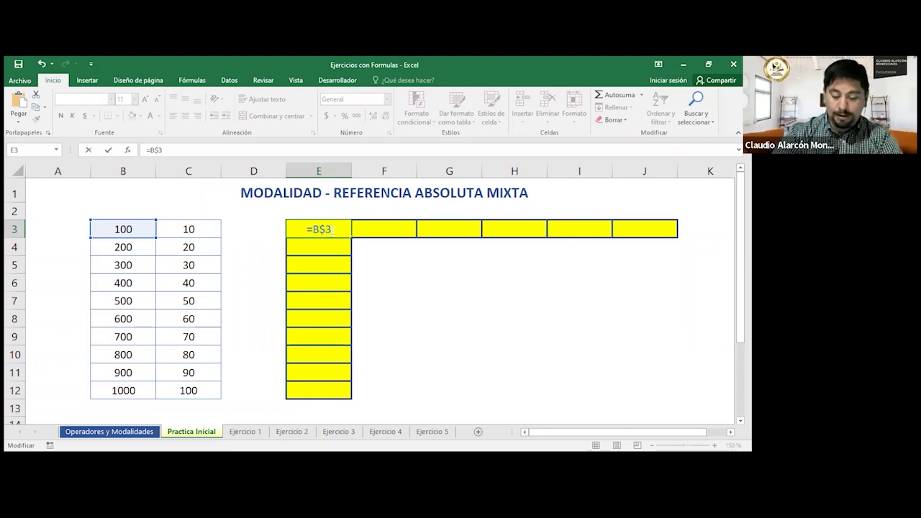
- Add C3 with only its column locked to complete the E3 formula as =B$3+$C3
{"action": "type", "text": "+"}
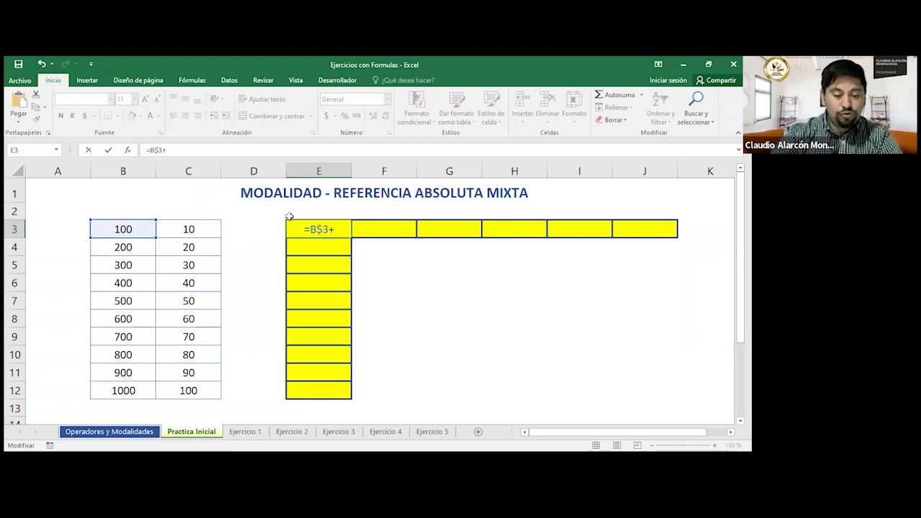
{"action": "left_click", "coordinate": [205, 229]}
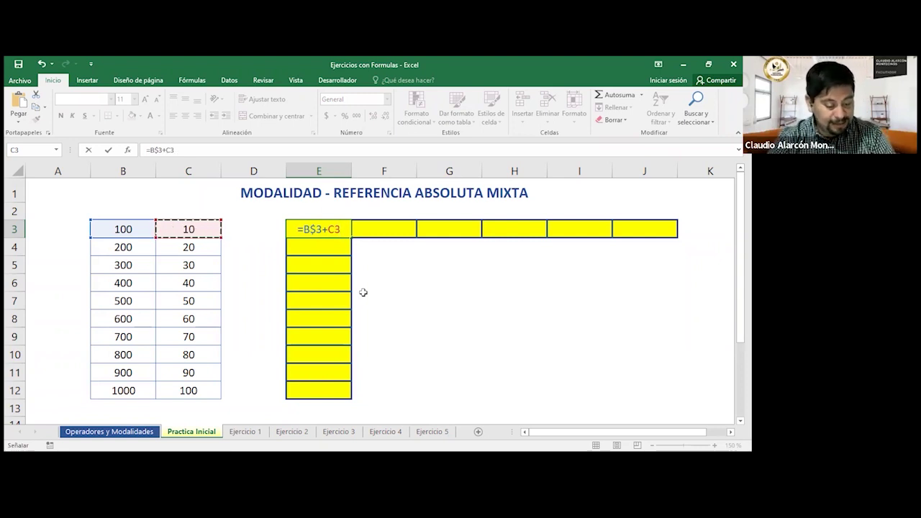
{"action": "key", "text": "F4"}
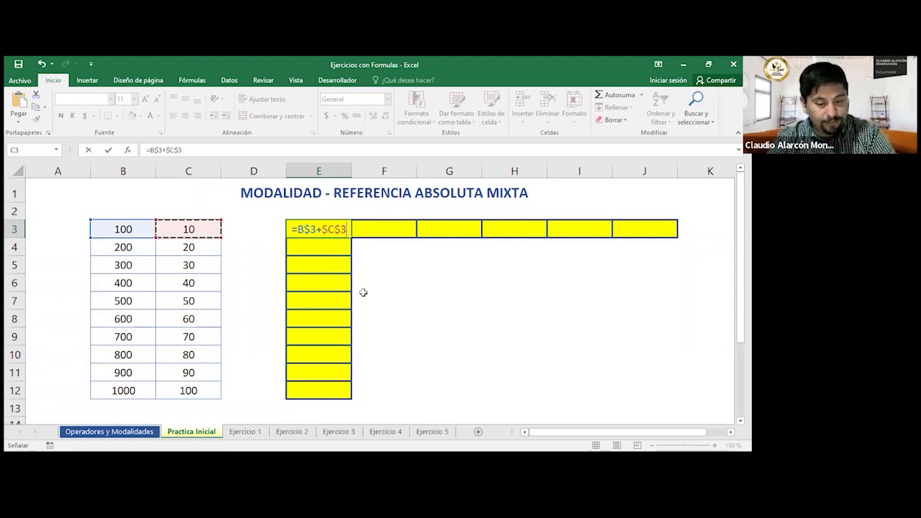
{"action": "key", "text": "F4"}
{"action": "key", "text": "F4"}
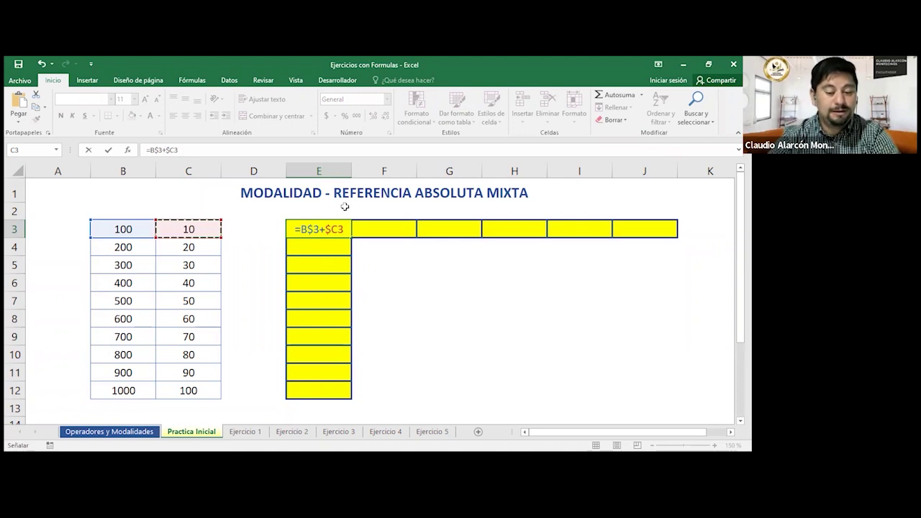
{"action": "left_click", "coordinate": [332, 229]}
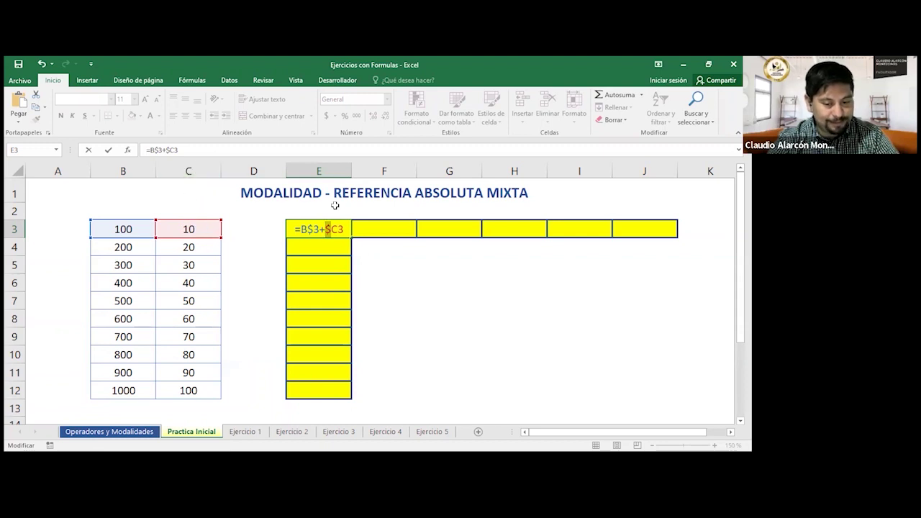
{"action": "left_click_drag", "start_coordinate": [335, 231], "coordinate": [345, 230]}
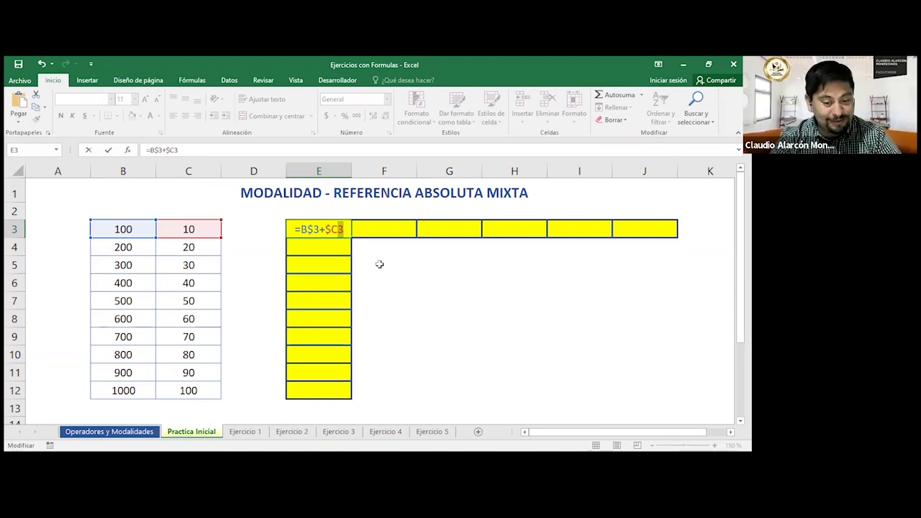
{"action": "key", "text": "Return"}
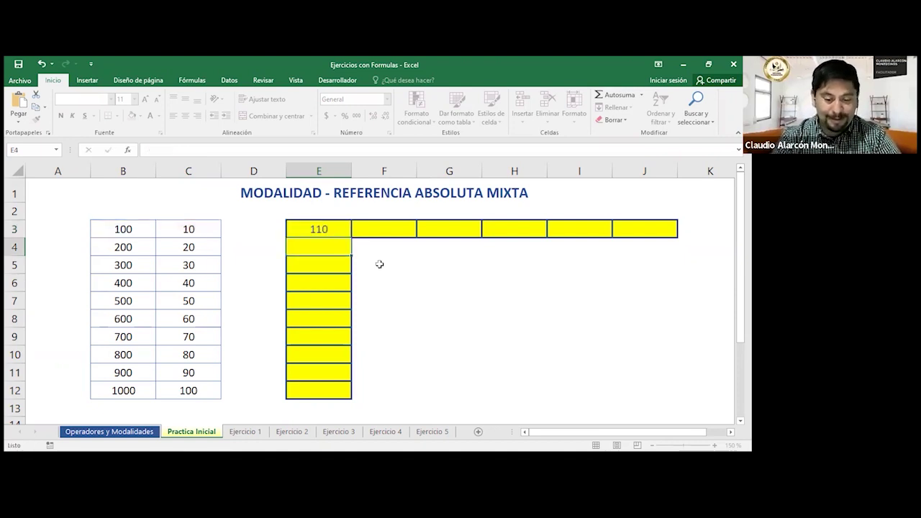
- Fill the E3 mixed formula down to E12 and check the locked and shifting references in E4
{"action": "left_click", "coordinate": [316, 229]}
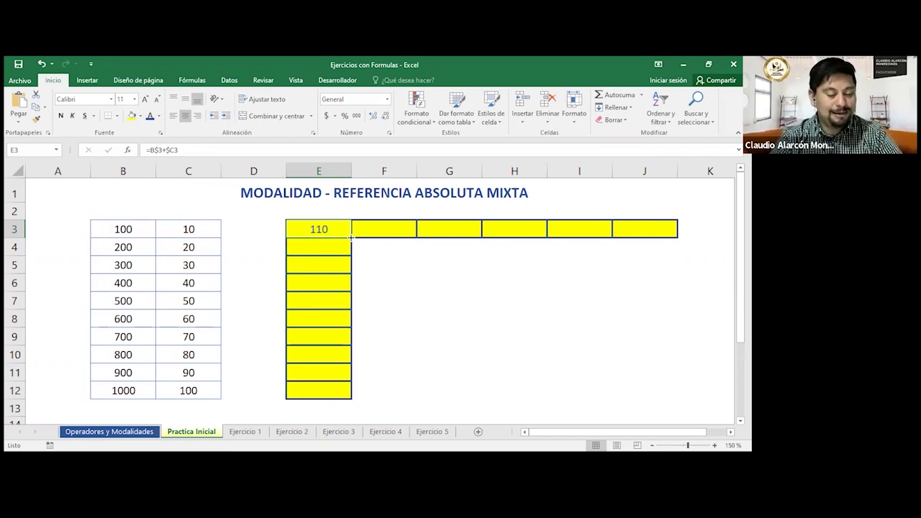
{"action": "left_click_drag", "start_coordinate": [351, 237], "coordinate": [344, 400]}
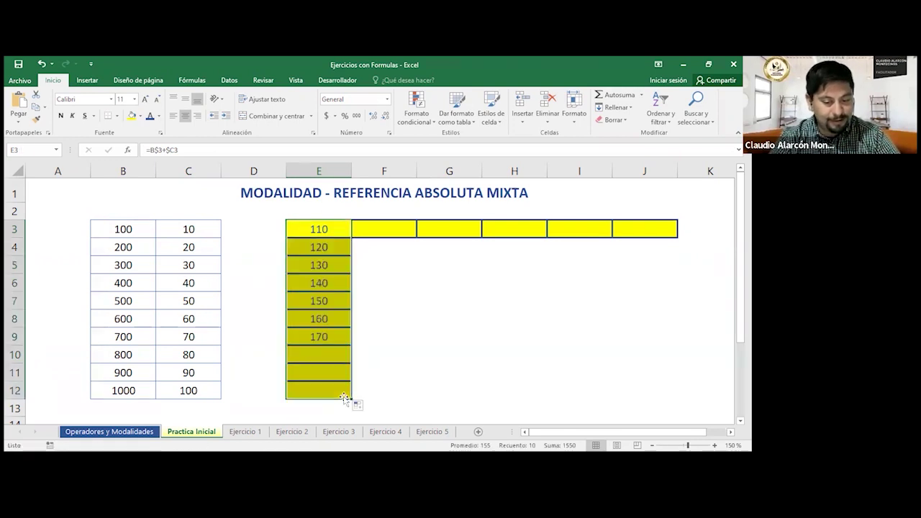
{"action": "double_click", "coordinate": [330, 247]}
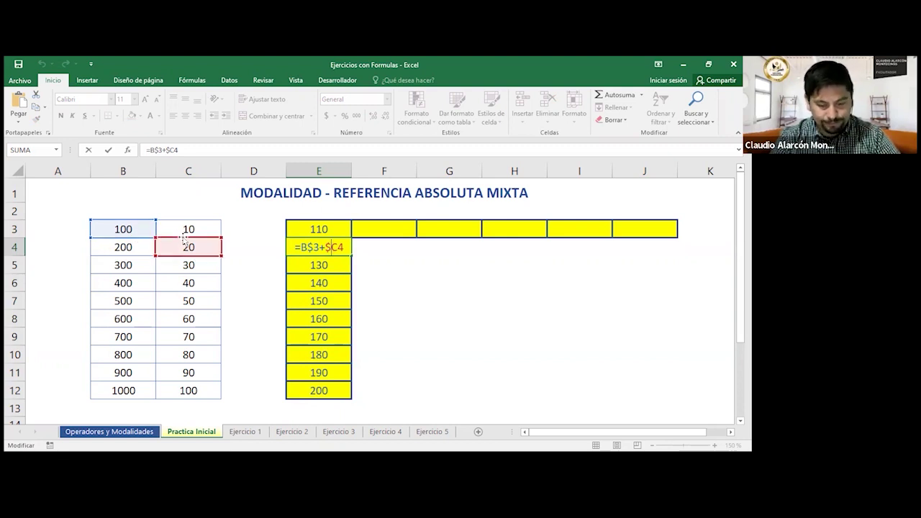
{"action": "key", "text": "Return"}
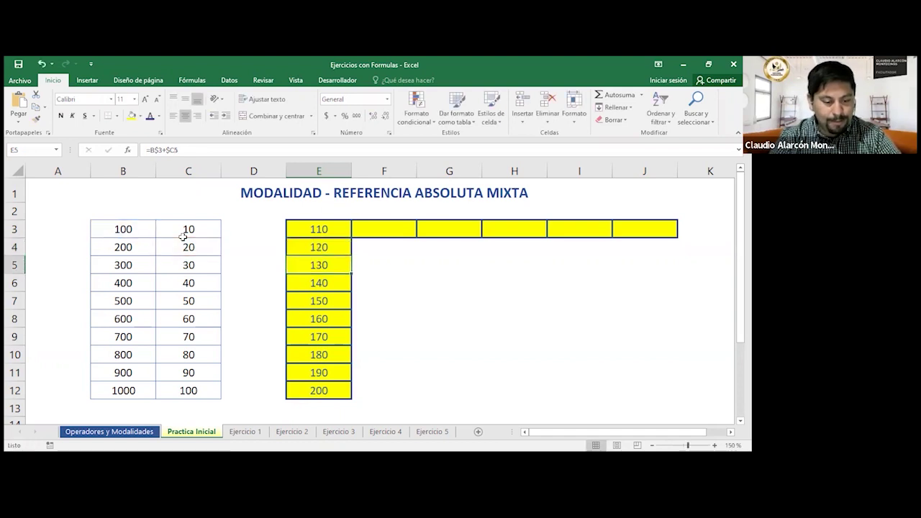
{"action": "double_click", "coordinate": [295, 246]}
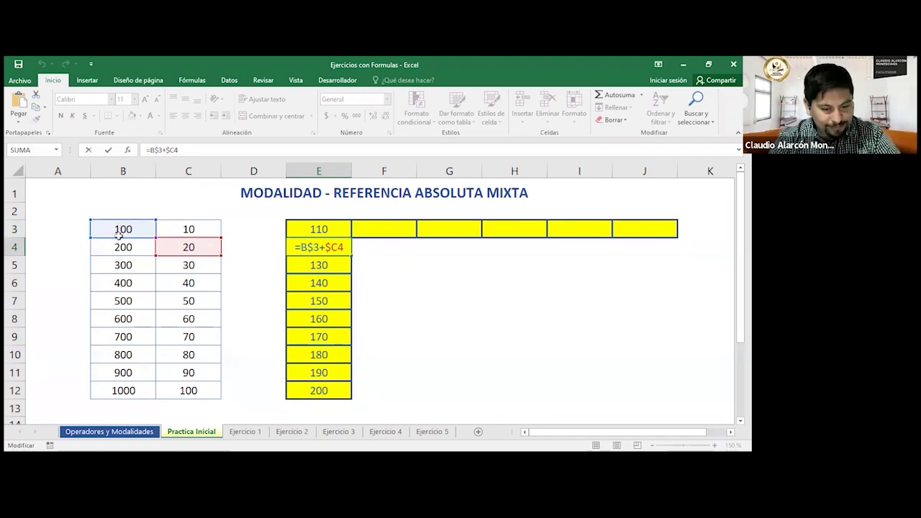
{"action": "left_click", "coordinate": [331, 247]}
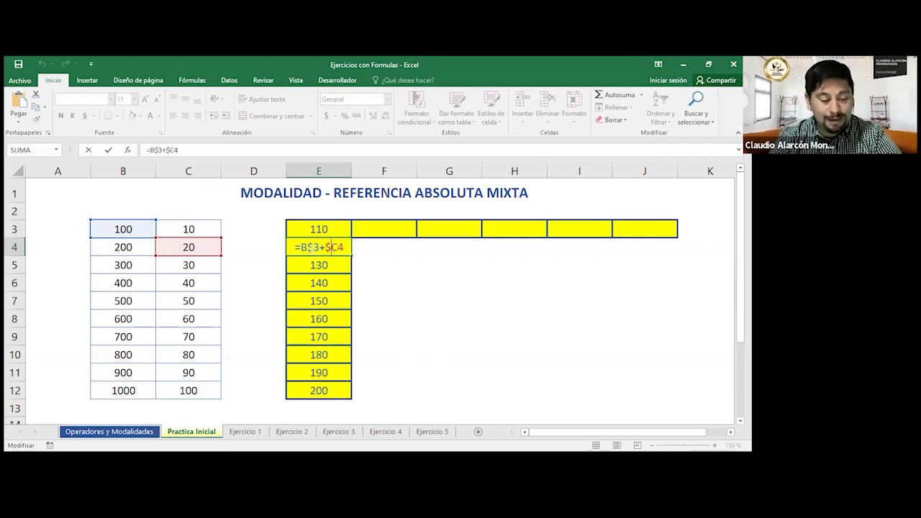
{"action": "left_click_drag", "start_coordinate": [342, 247], "coordinate": [344, 247]}
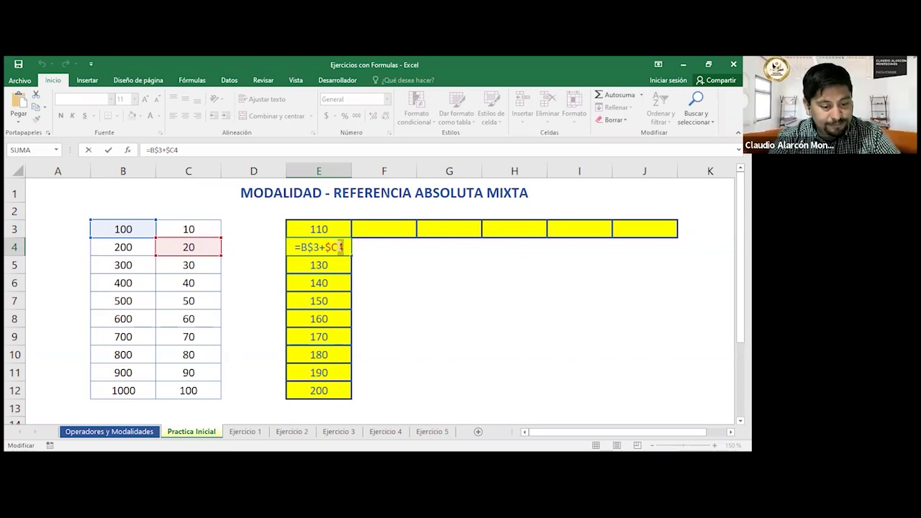
{"action": "key", "text": "Return"}
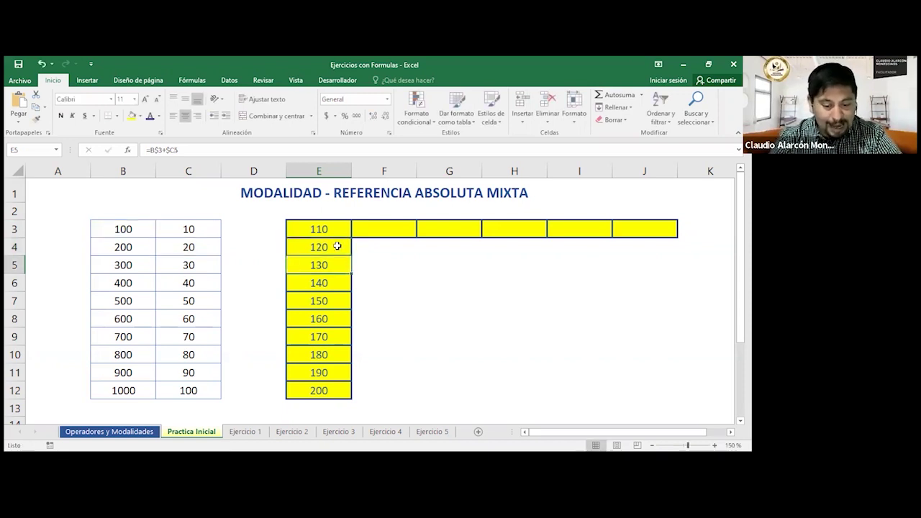
- Examine both mixed references in the E12 formula, trying a row lock on the second reference and removing it
{"action": "double_click", "coordinate": [333, 393]}
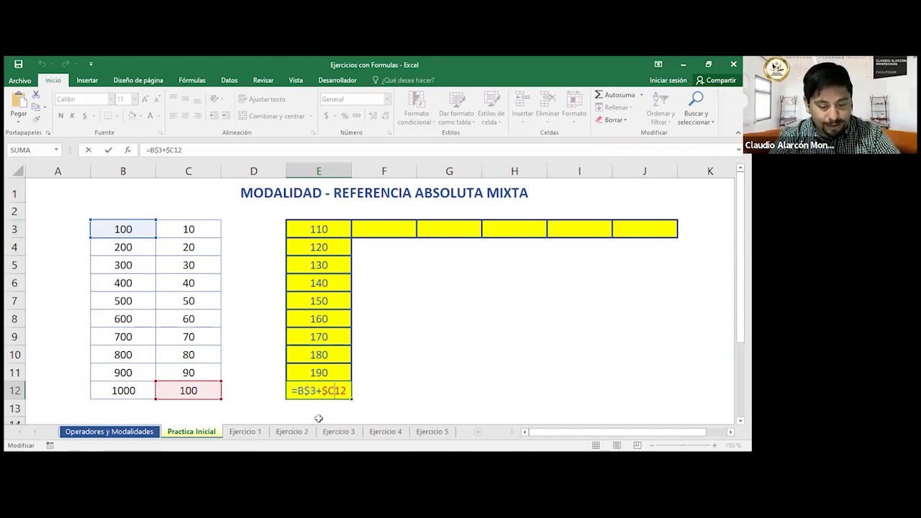
{"action": "left_click_drag", "start_coordinate": [303, 391], "coordinate": [316, 391]}
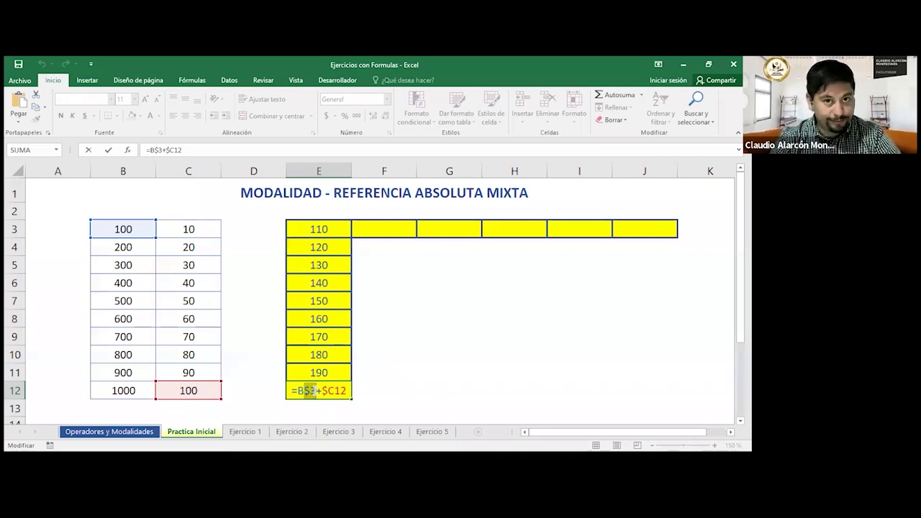
{"action": "left_click", "coordinate": [337, 391]}
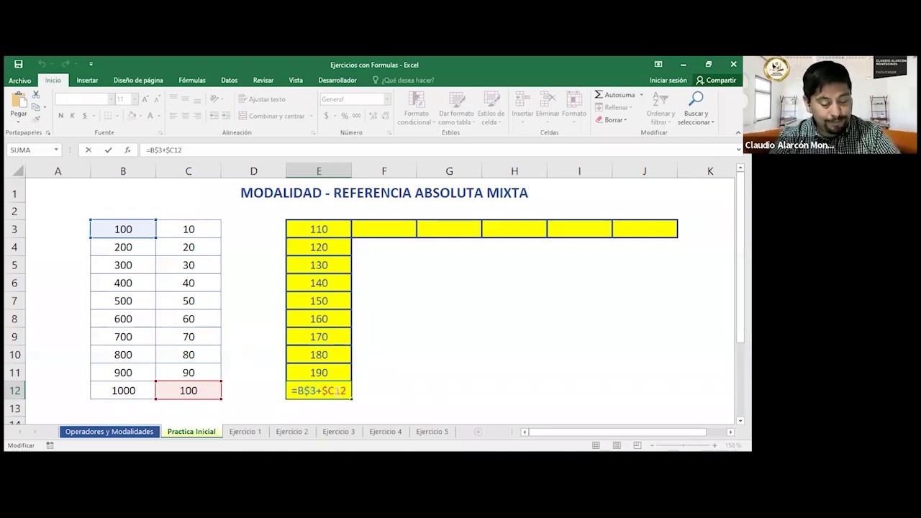
{"action": "left_click_drag", "start_coordinate": [338, 390], "coordinate": [345, 390]}
{"action": "left_click", "coordinate": [337, 390]}
{"action": "type", "text": "$"}
{"action": "key", "text": "BackSpace"}
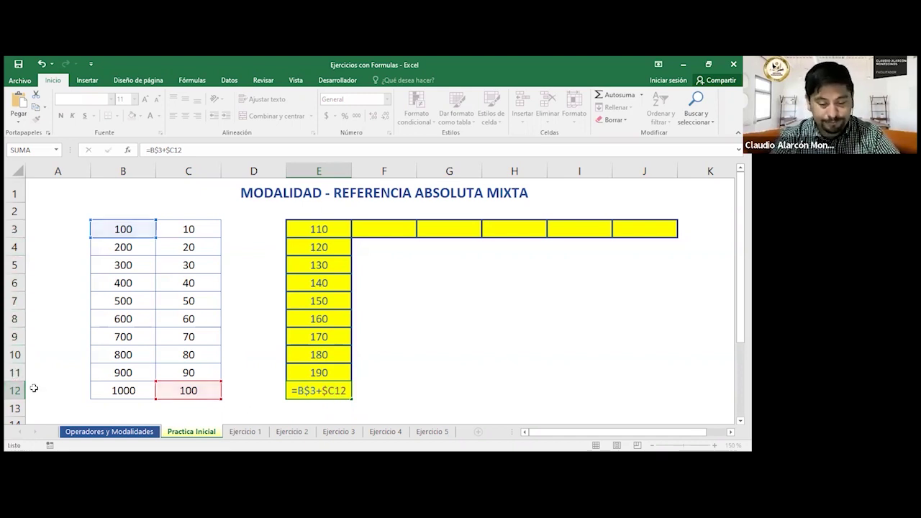
{"action": "key", "text": "Return"}
- Fill the E3 mixed formula right to J3 and compare the references in E3 and F3
{"action": "left_click", "coordinate": [319, 228]}
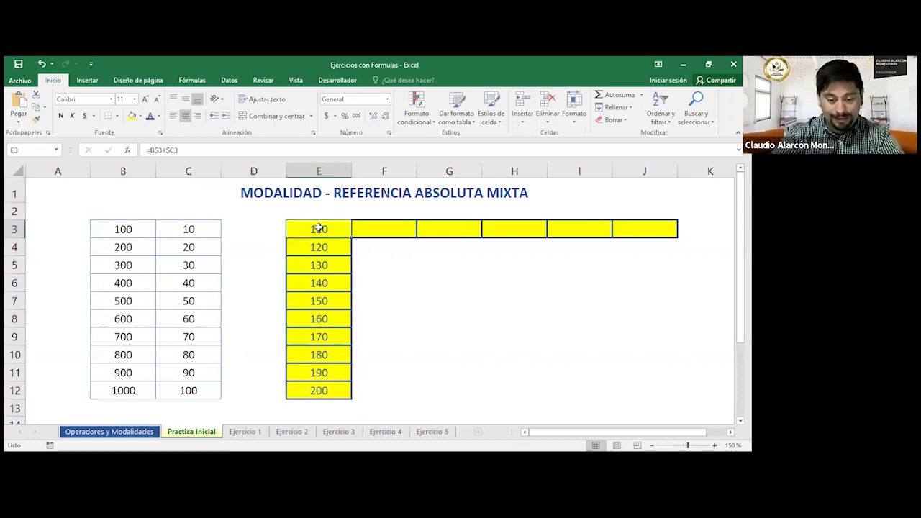
{"action": "left_click_drag", "start_coordinate": [351, 237], "coordinate": [657, 229]}
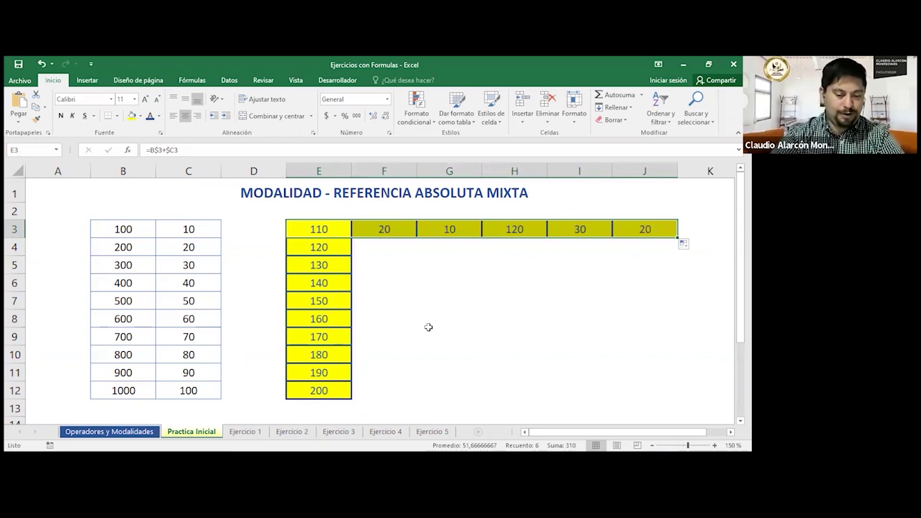
{"action": "double_click", "coordinate": [333, 229]}
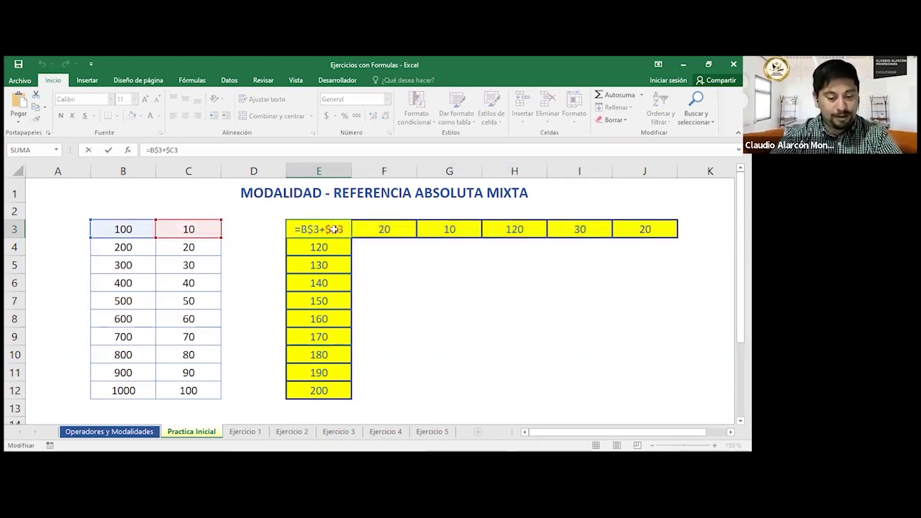
{"action": "key", "text": "Escape"}
{"action": "left_click", "coordinate": [401, 228]}
{"action": "double_click", "coordinate": [402, 228]}
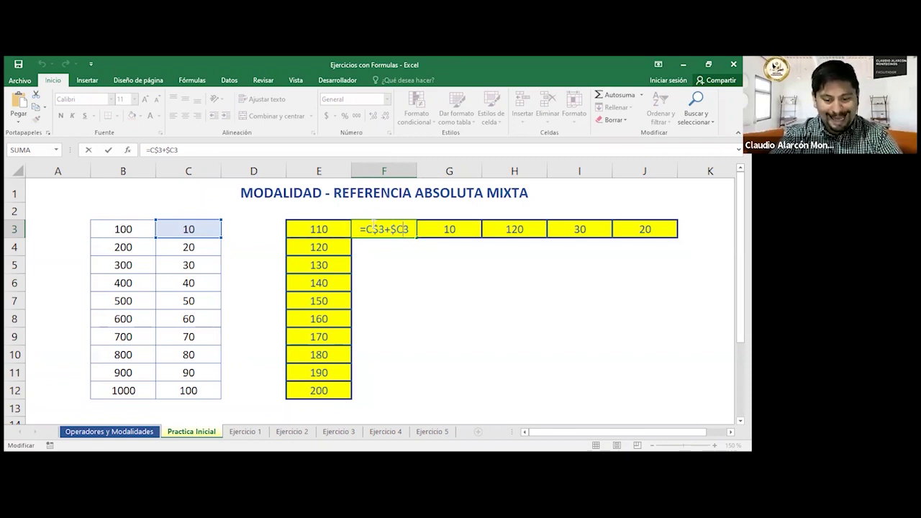
{"action": "left_click", "coordinate": [368, 229]}
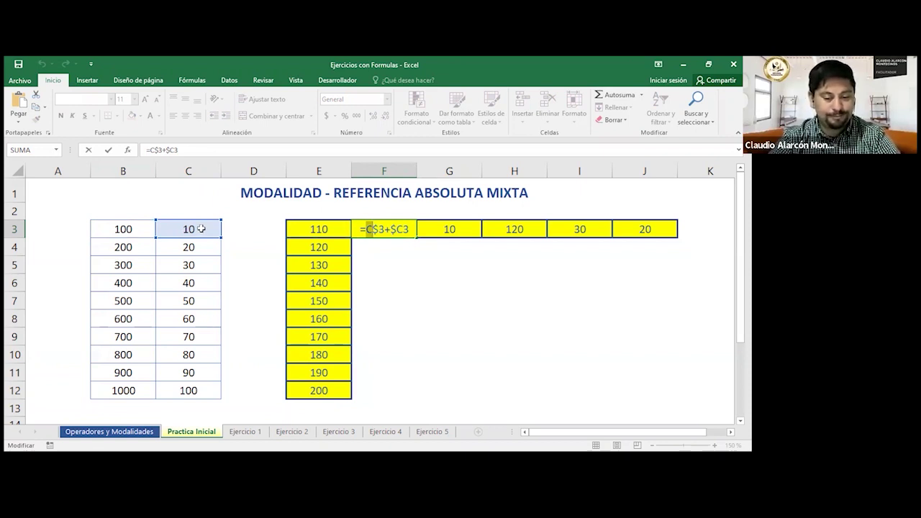
{"action": "left_click", "coordinate": [400, 229]}
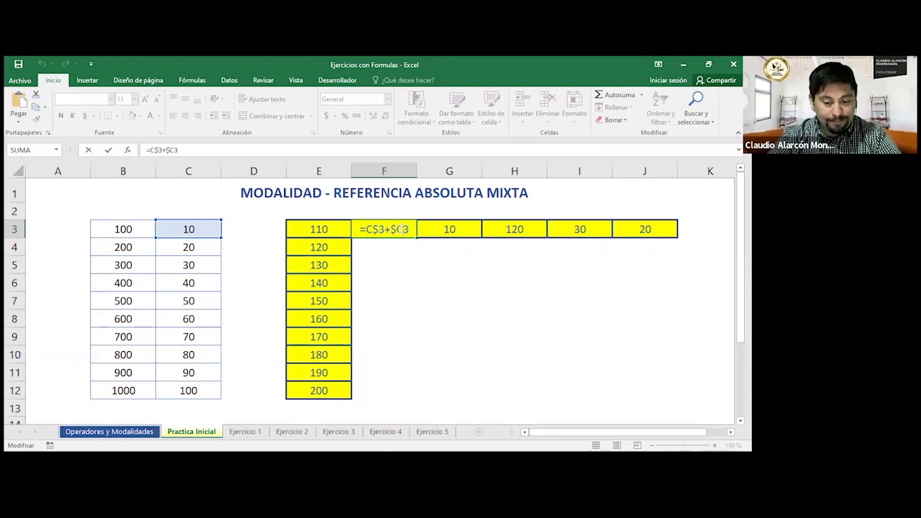
{"action": "left_click_drag", "start_coordinate": [391, 228], "coordinate": [409, 229]}
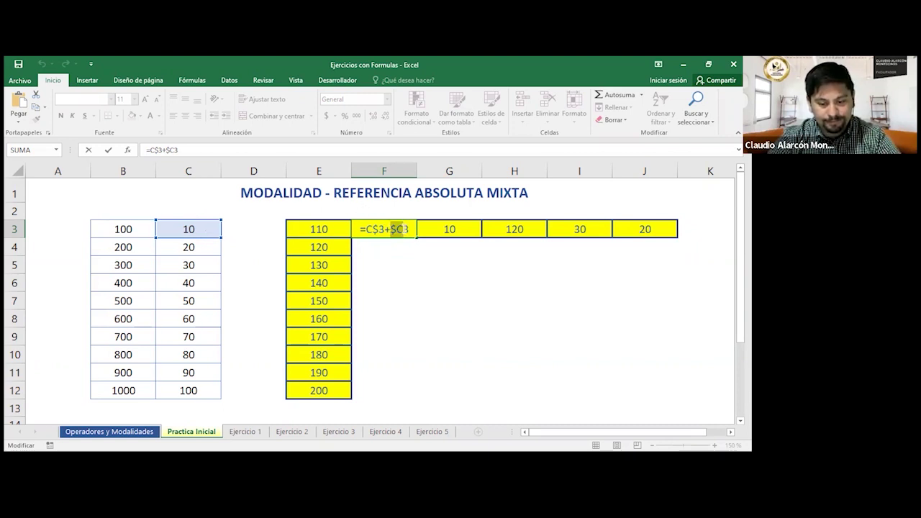
{"action": "key", "text": "ctrl+Return"}
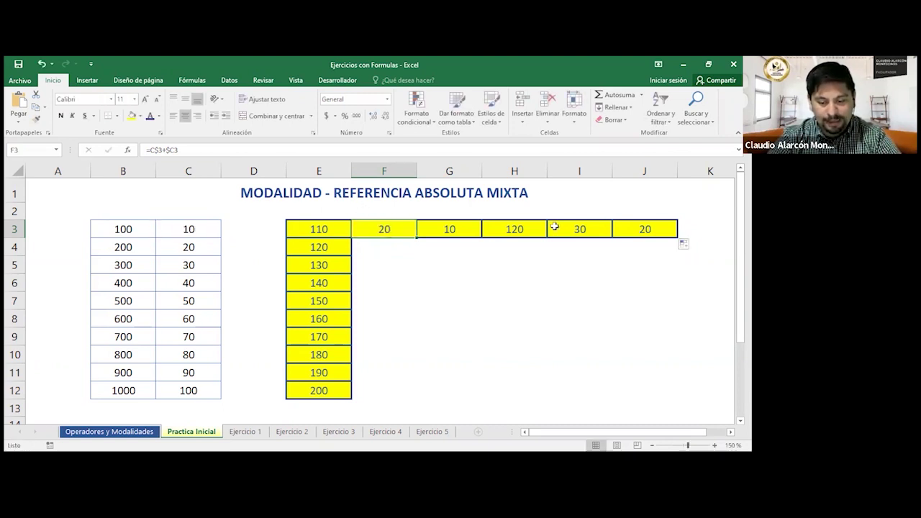
- Examine both references in the J3 formula, trying a column lock on the first reference and removing it
{"action": "double_click", "coordinate": [644, 228]}
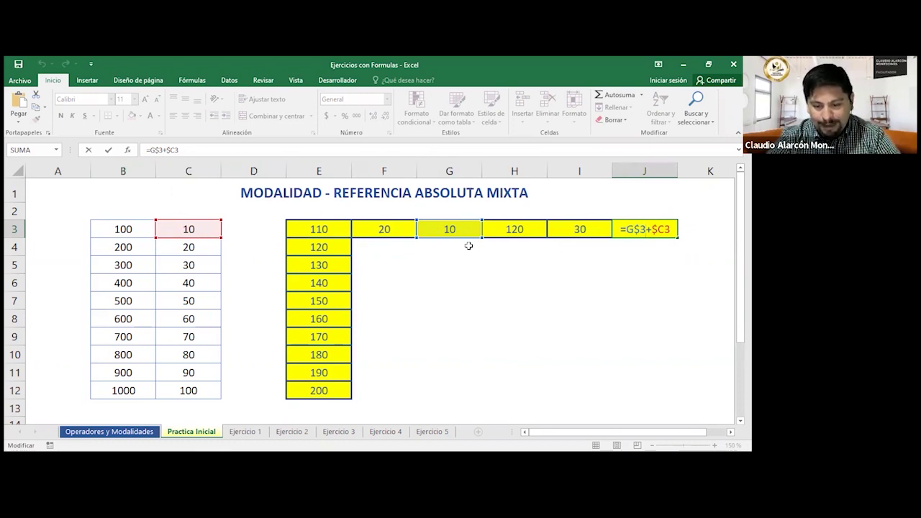
{"action": "left_click_drag", "start_coordinate": [627, 231], "coordinate": [634, 230]}
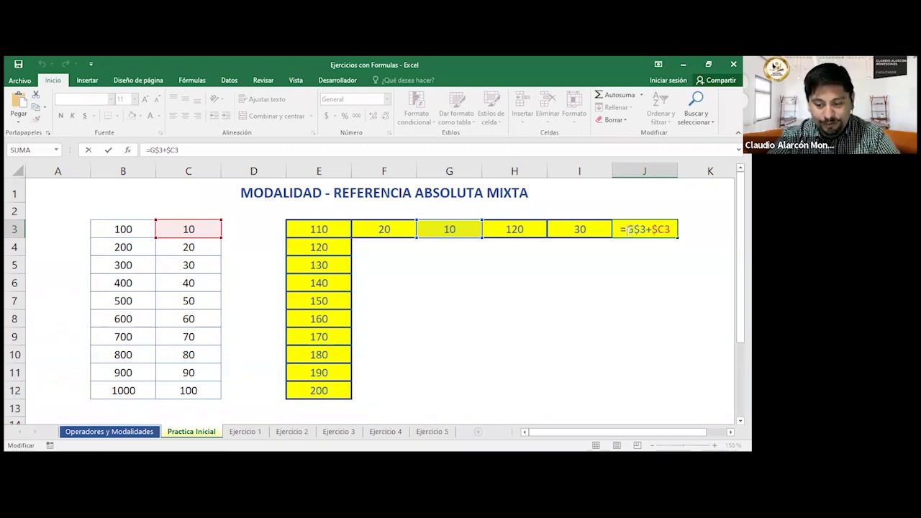
{"action": "type", "text": "$"}
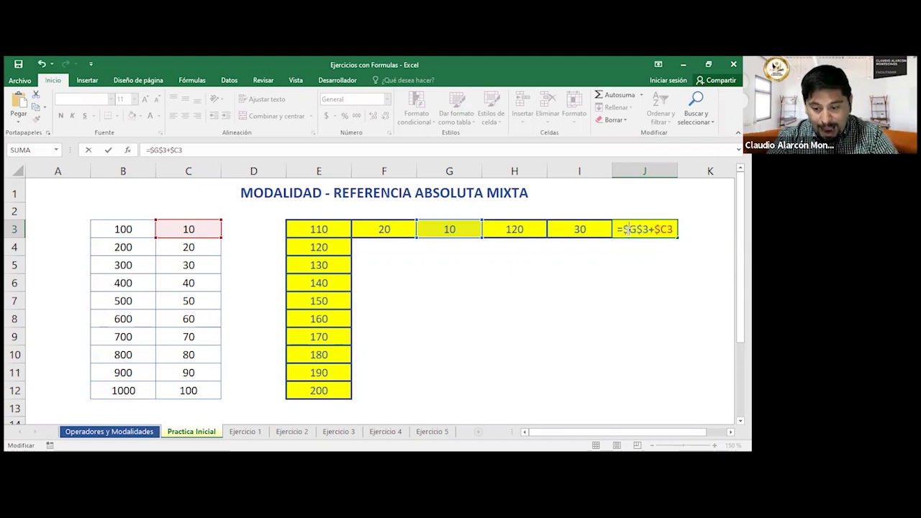
{"action": "key", "text": "BackSpace"}
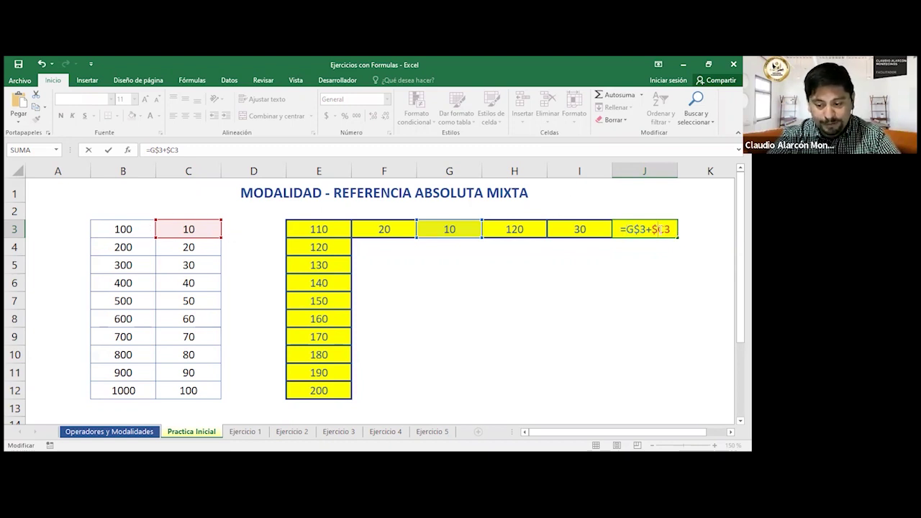
{"action": "left_click_drag", "start_coordinate": [654, 229], "coordinate": [667, 229]}
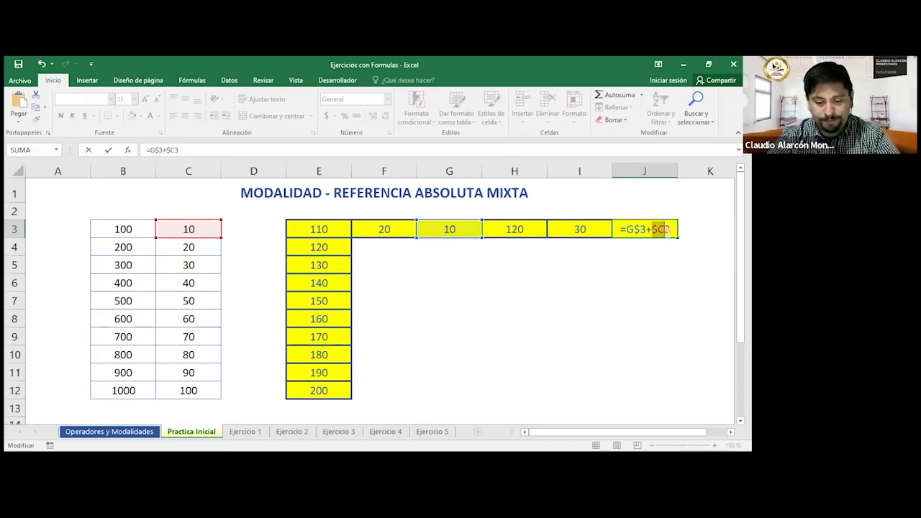
{"action": "key", "text": "Escape"}
- Clear the formulas from the horizontal range E3:J3 and the vertical range E3:E12
{"action": "left_click_drag", "start_coordinate": [319, 229], "coordinate": [321, 390]}
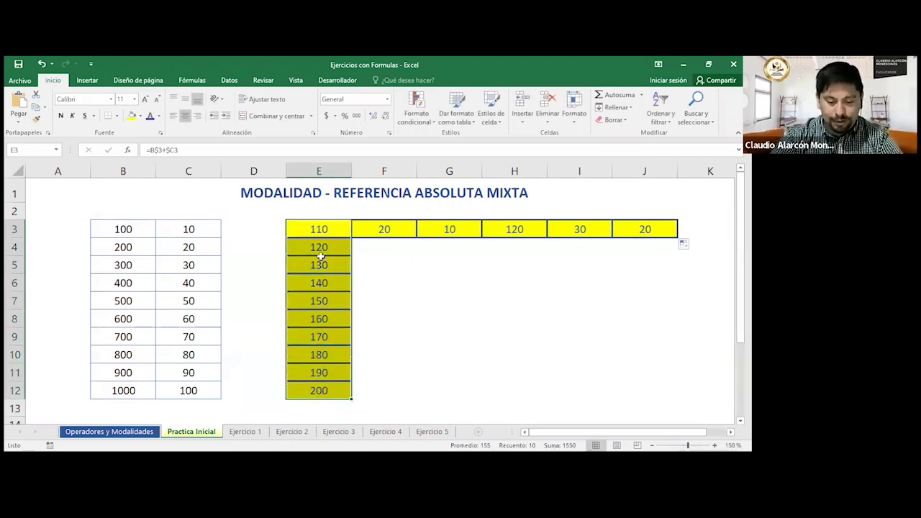
{"action": "left_click_drag", "start_coordinate": [319, 229], "coordinate": [638, 229]}
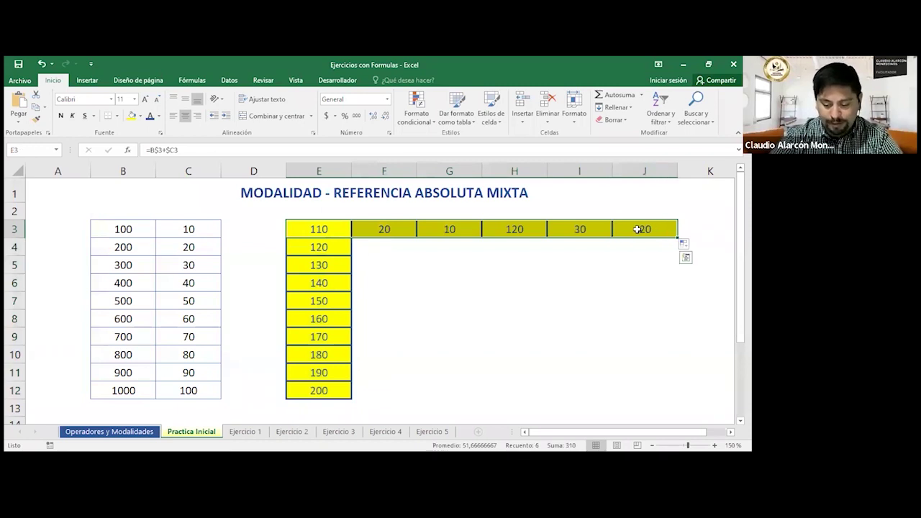
{"action": "key", "text": "Delete"}
{"action": "left_click_drag", "start_coordinate": [311, 233], "coordinate": [324, 397]}
{"action": "key", "text": "Delete"}
{"action": "left_click", "coordinate": [382, 374]}
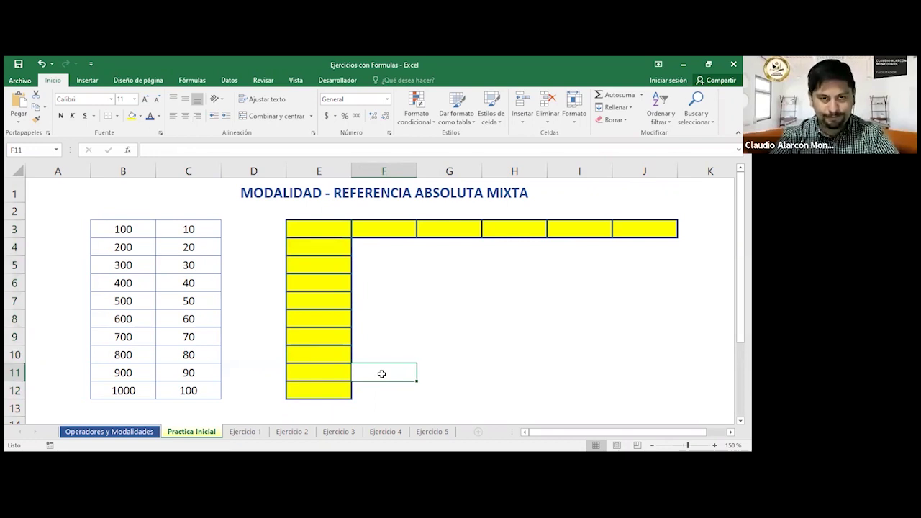
{"action": "left_click", "coordinate": [475, 336]}
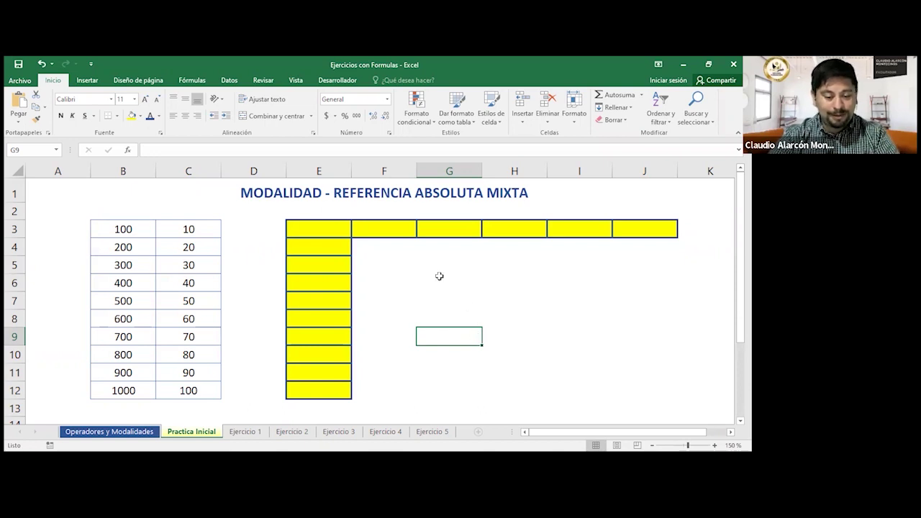
- Start a subtraction formula in E3 with relative references, =B3-C3
{"action": "left_click", "coordinate": [326, 229]}
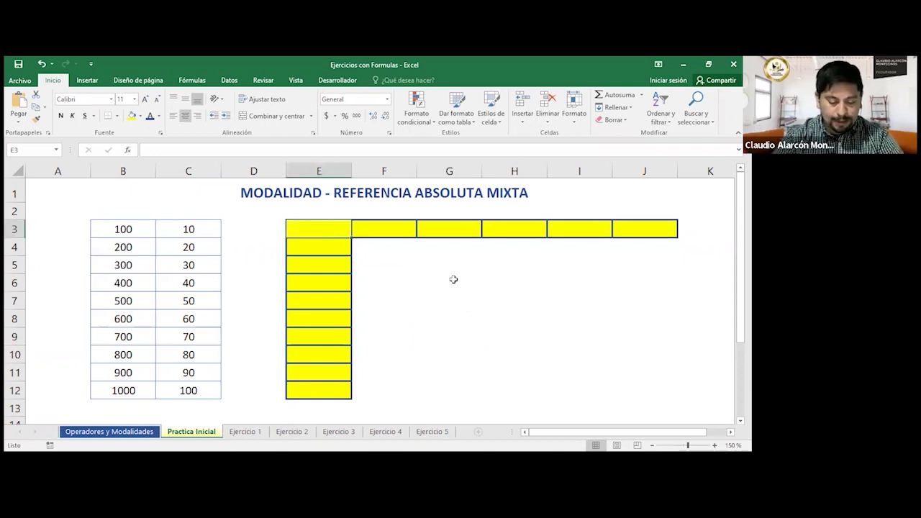
{"action": "type", "text": "="}
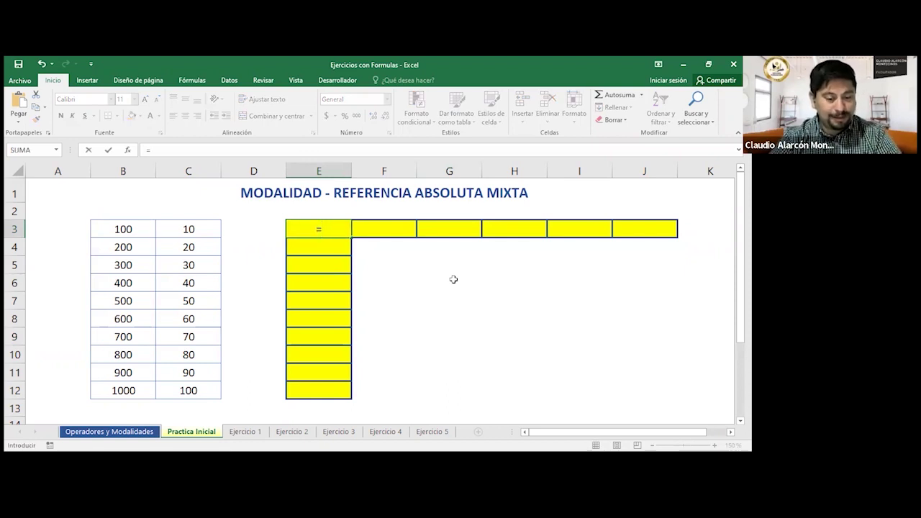
{"action": "left_click", "coordinate": [136, 229]}
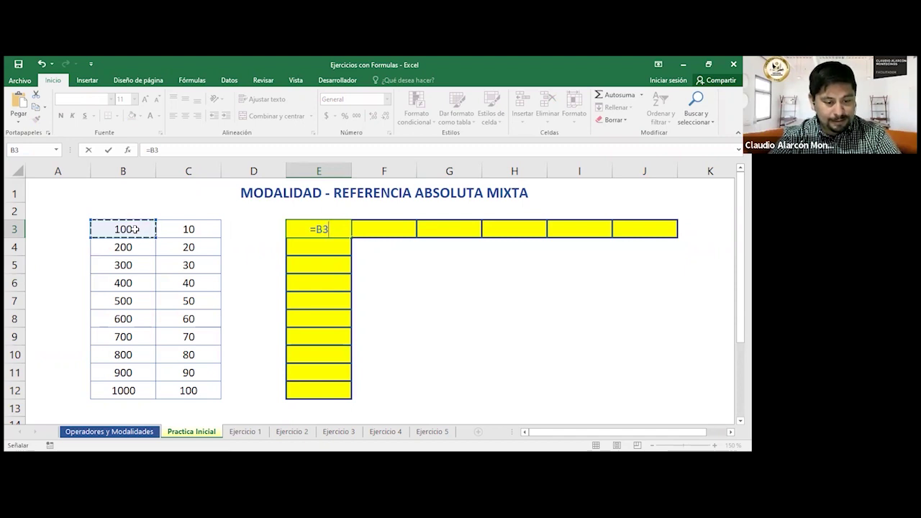
{"action": "type", "text": "-"}
{"action": "left_click", "coordinate": [172, 232]}
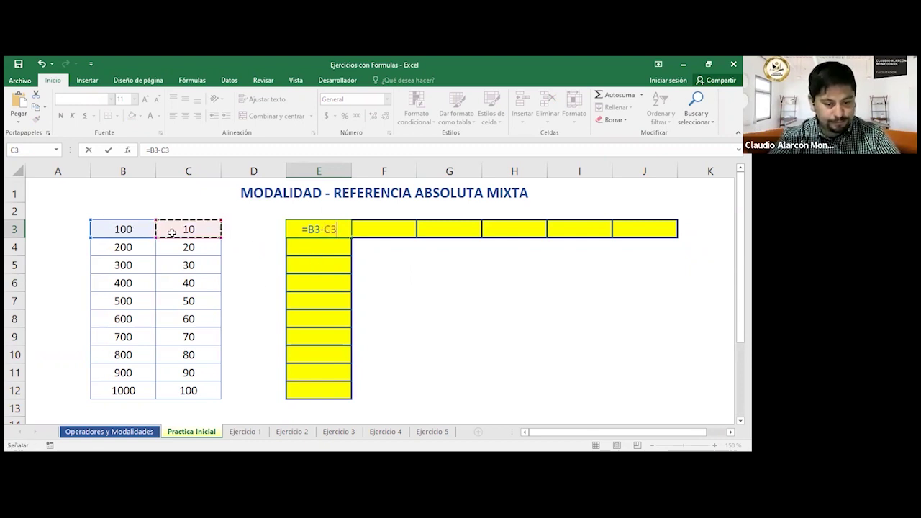
- Lock only the column of the first reference in the E3 subtraction formula, making it $B3
{"action": "left_click", "coordinate": [315, 229]}
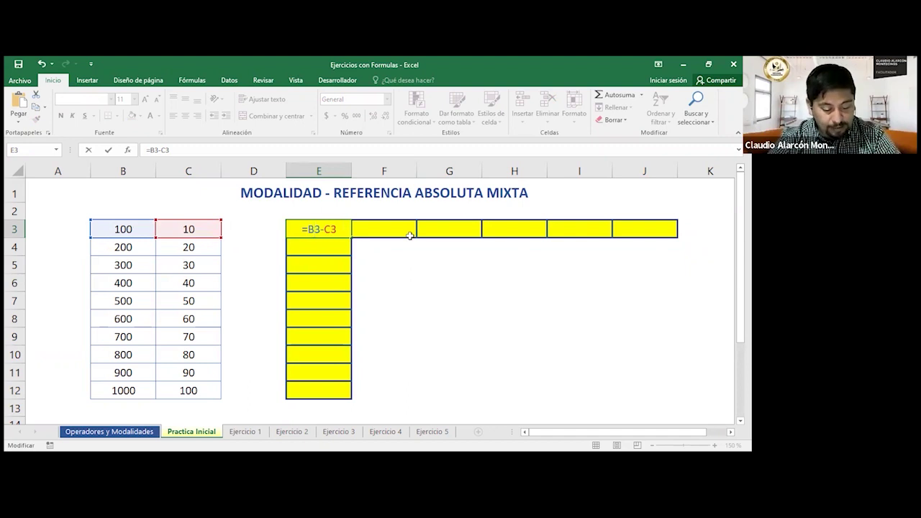
{"action": "key", "text": "F4"}
{"action": "key", "text": "F4"}
{"action": "key", "text": "F4"}
{"action": "key", "text": "F4"}
{"action": "key", "text": "F4"}
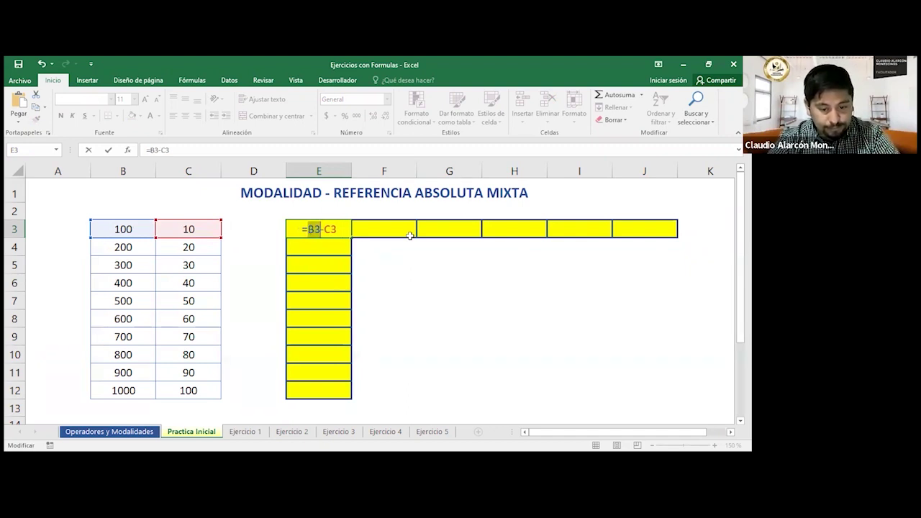
{"action": "key", "text": "F4"}
{"action": "key", "text": "F4"}
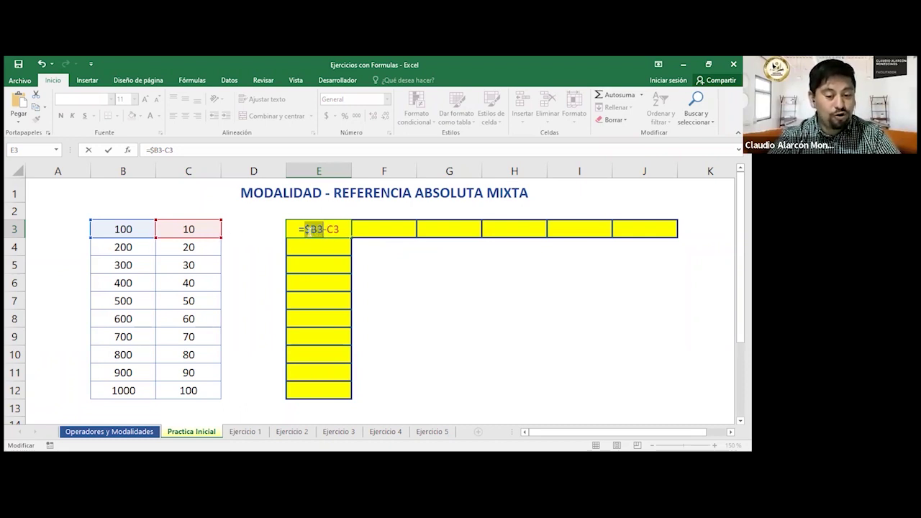
- Lock only the row of the second reference in E3 and enter the formula as =$B3-C$3
{"action": "left_click_drag", "start_coordinate": [307, 229], "coordinate": [312, 229]}
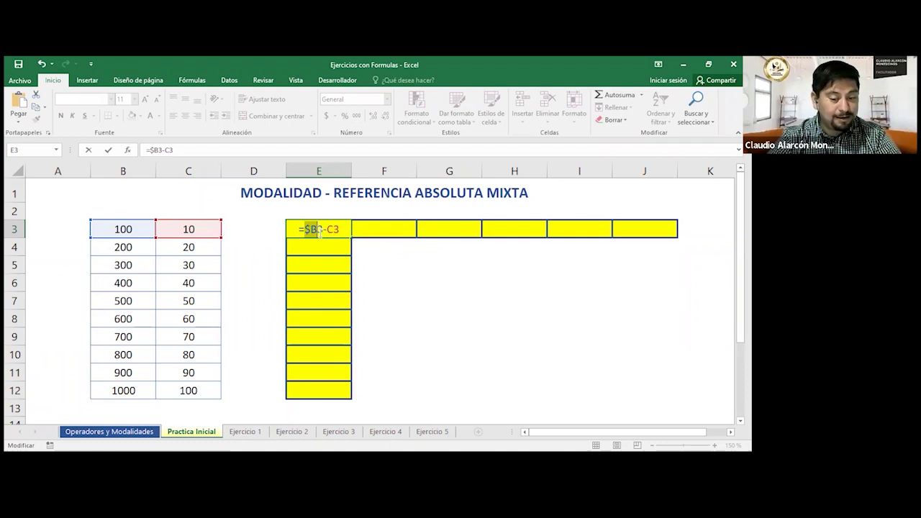
{"action": "left_click_drag", "start_coordinate": [317, 228], "coordinate": [324, 229]}
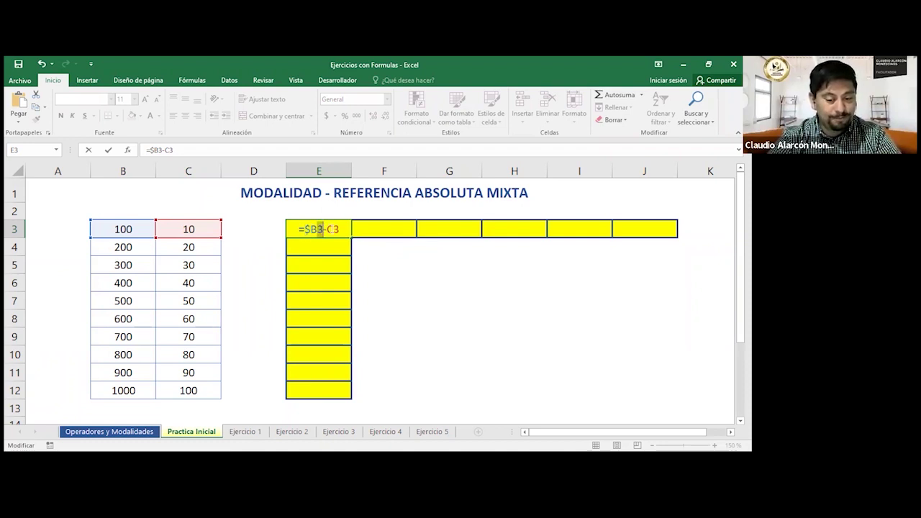
{"action": "left_click", "coordinate": [334, 229]}
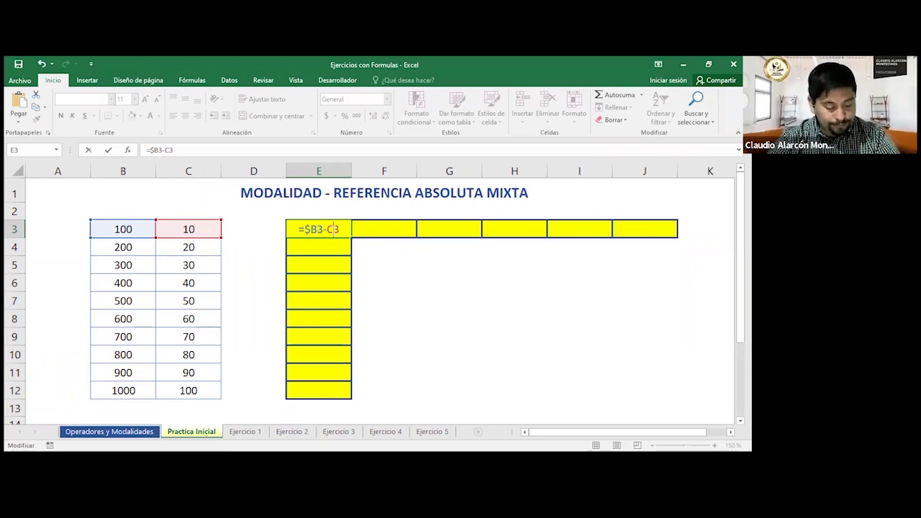
{"action": "key", "text": "F4"}
{"action": "key", "text": "F4"}
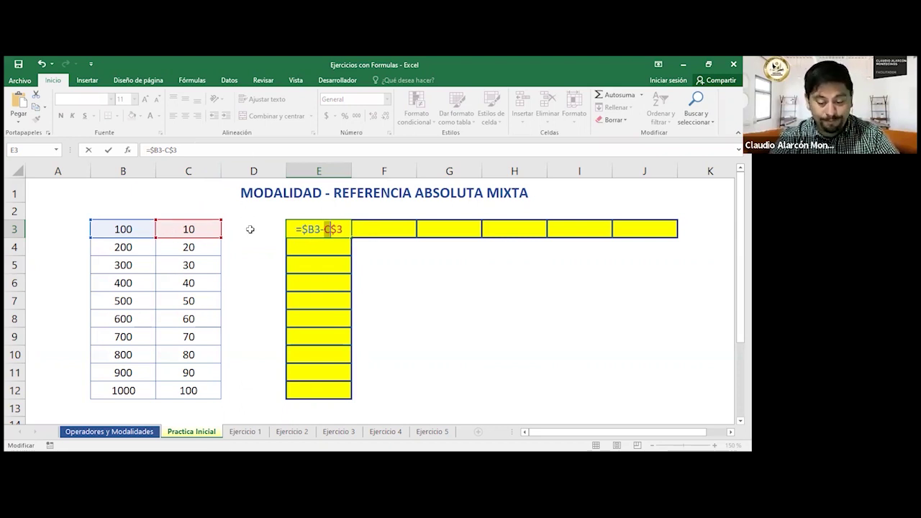
{"action": "key", "text": "Return"}
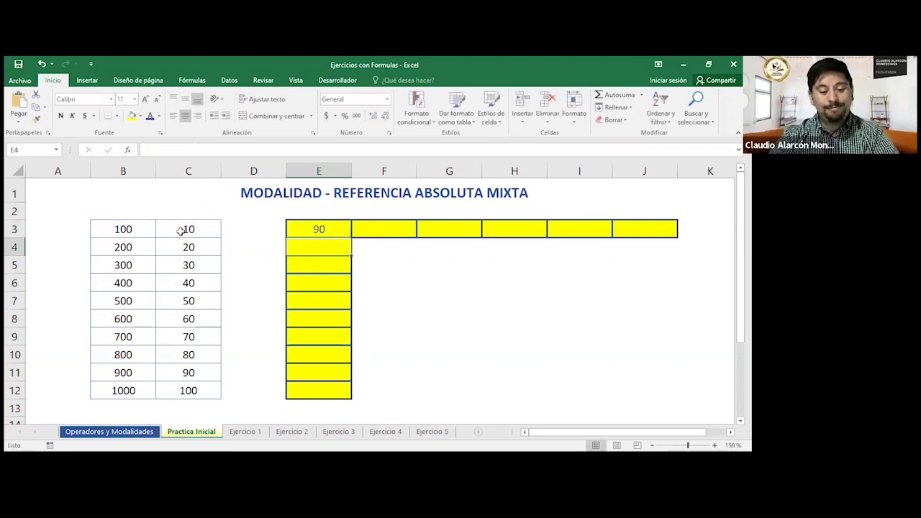
- Fill the E3 mixed formula down to E12 and examine both references in the E4 formula
{"action": "left_click", "coordinate": [319, 230]}
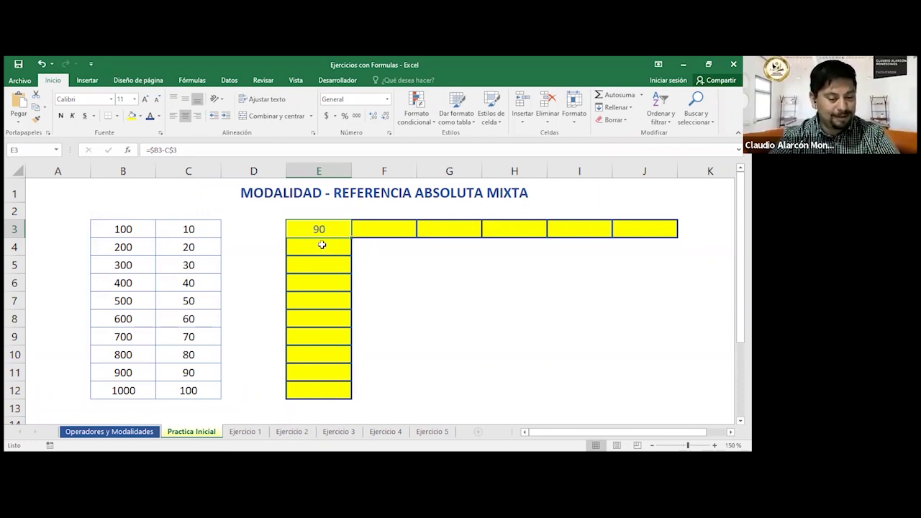
{"action": "left_click_drag", "start_coordinate": [350, 238], "coordinate": [340, 394]}
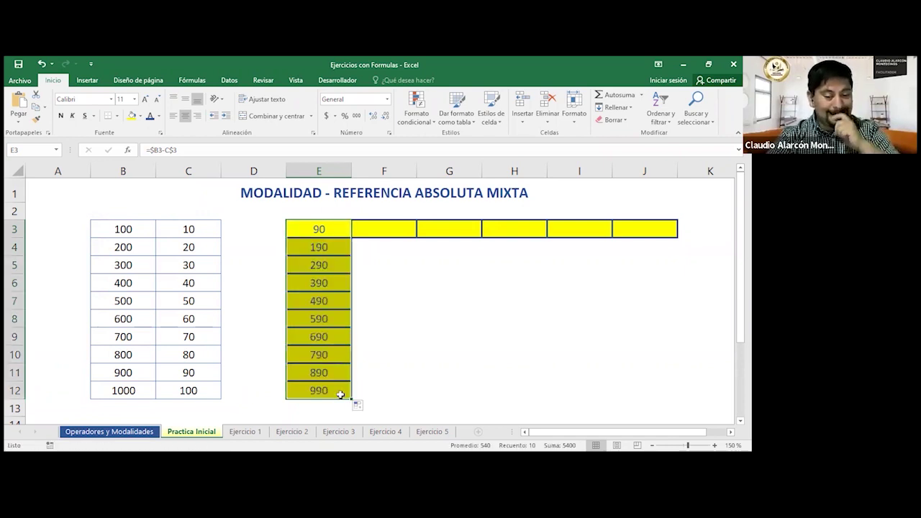
{"action": "left_click", "coordinate": [331, 246]}
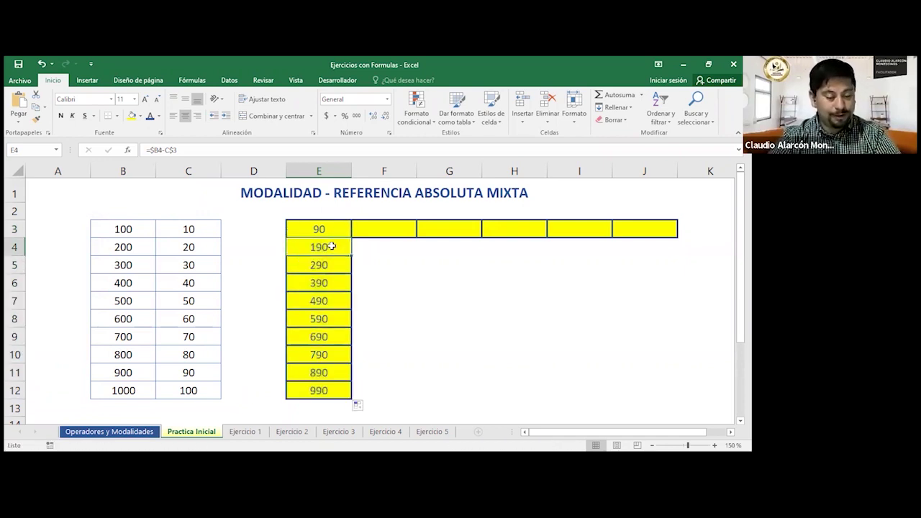
{"action": "double_click", "coordinate": [331, 246]}
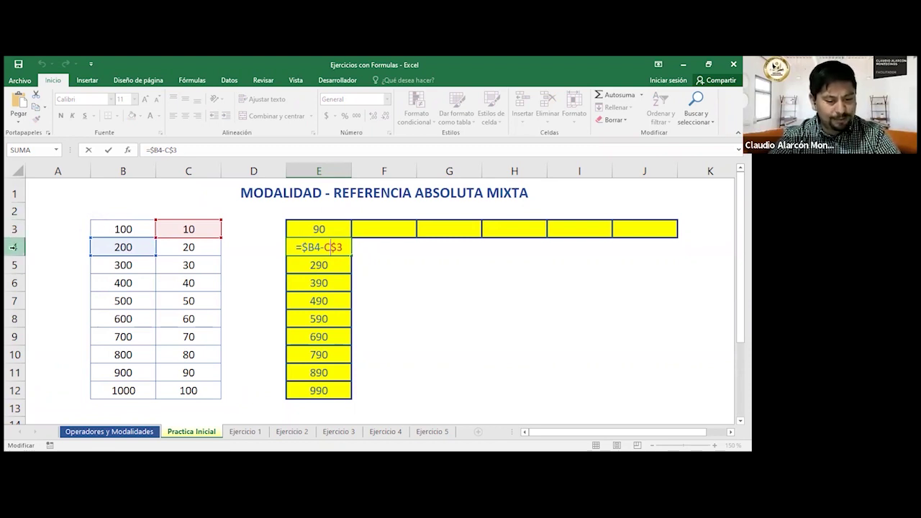
{"action": "left_click_drag", "start_coordinate": [314, 248], "coordinate": [318, 248]}
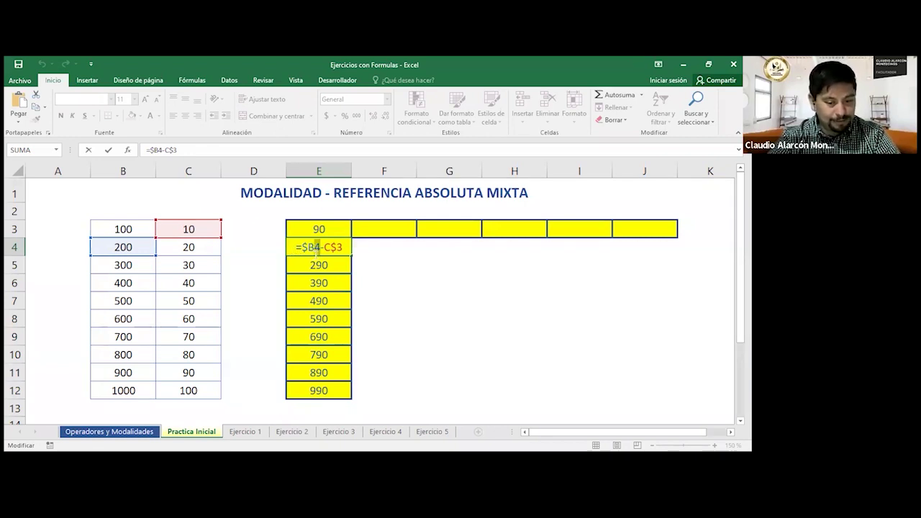
{"action": "key", "text": "End"}
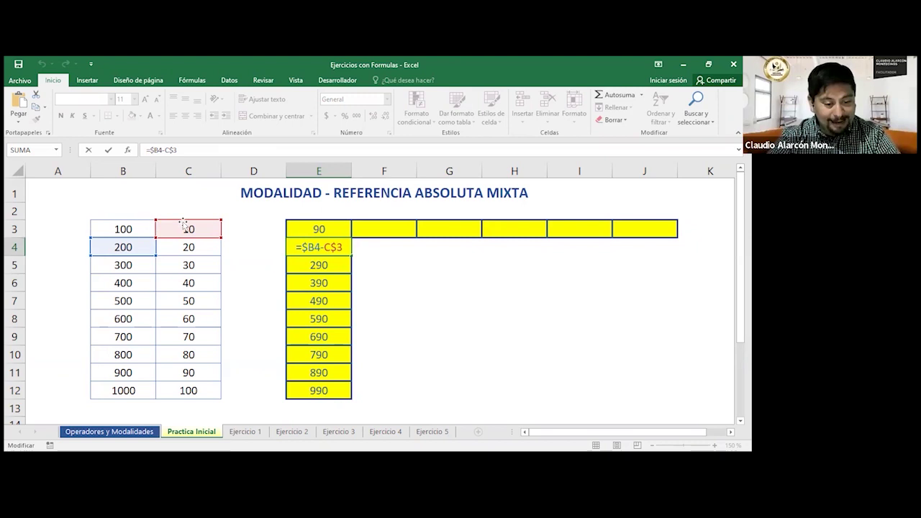
{"action": "left_click_drag", "start_coordinate": [334, 247], "coordinate": [343, 247]}
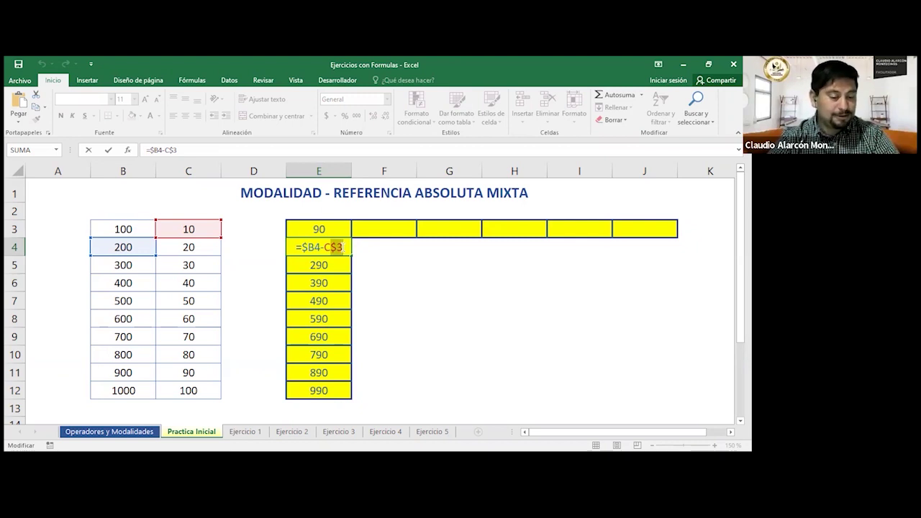
{"action": "key", "text": "Return"}
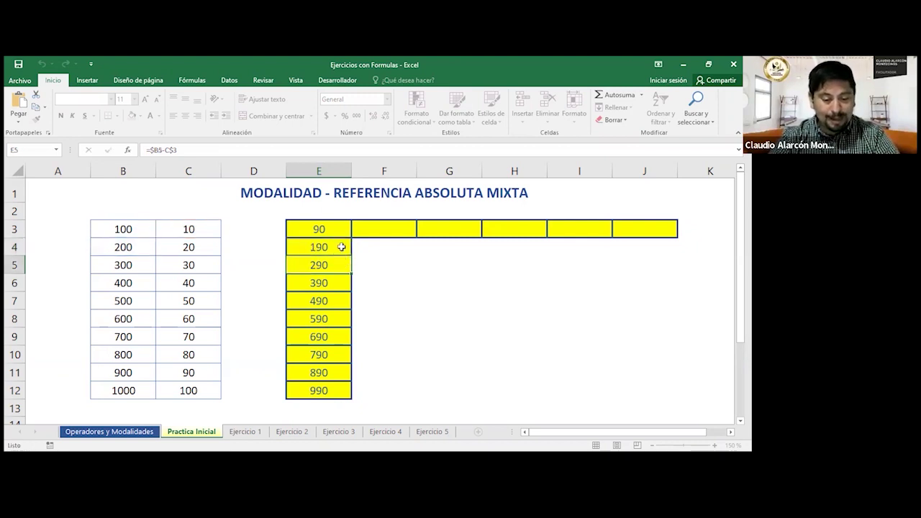
- Examine the row numbers of both references in the E12 formula, leaving the formula as it is
{"action": "double_click", "coordinate": [333, 392]}
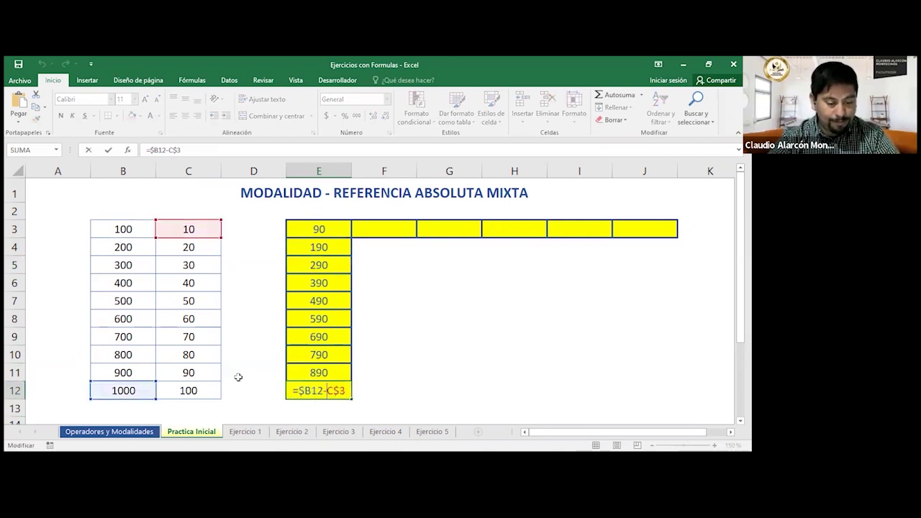
{"action": "left_click_drag", "start_coordinate": [311, 390], "coordinate": [324, 391]}
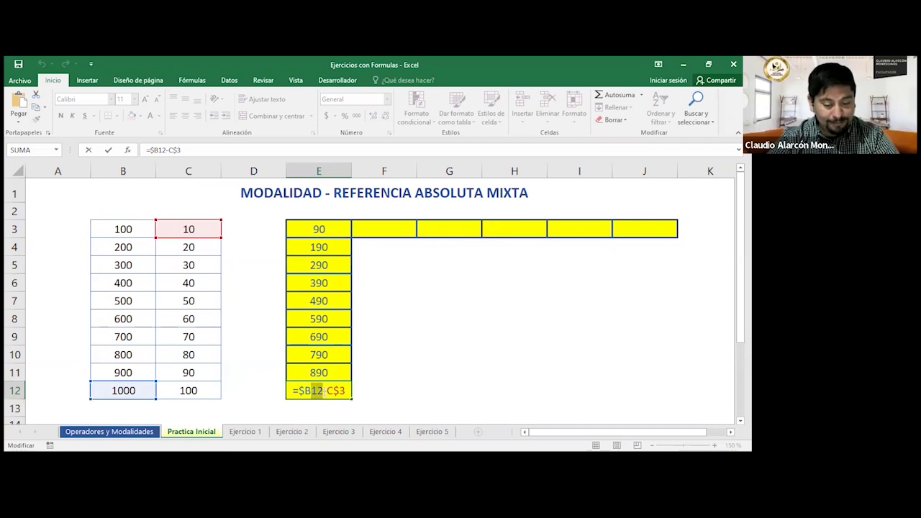
{"action": "left_click", "coordinate": [344, 390]}
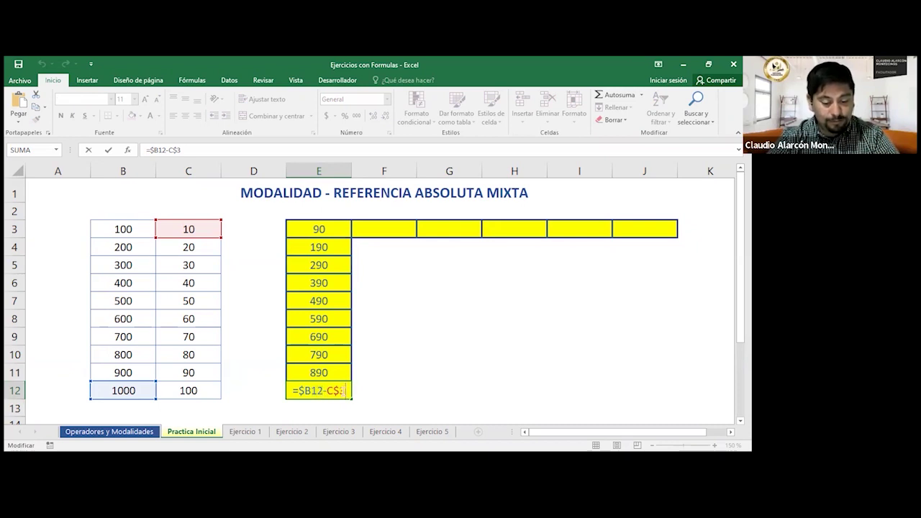
{"action": "left_click_drag", "start_coordinate": [334, 390], "coordinate": [346, 391]}
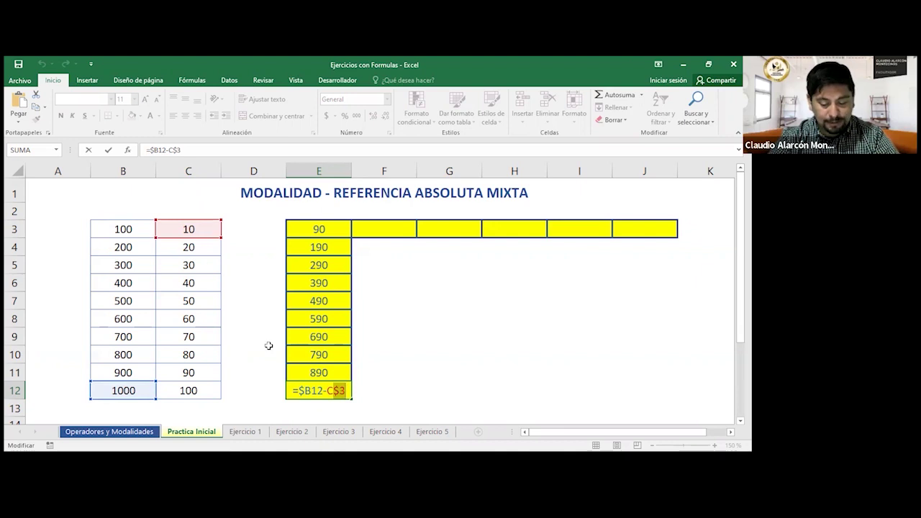
{"action": "key", "text": "Return"}
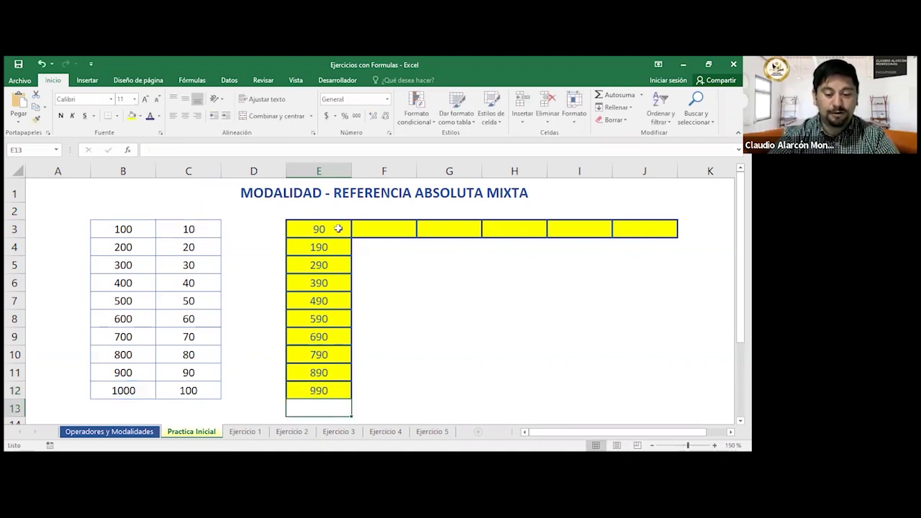
- Review the mixed formula in E3 and fill it right across the row to J3
{"action": "left_click", "coordinate": [338, 228]}
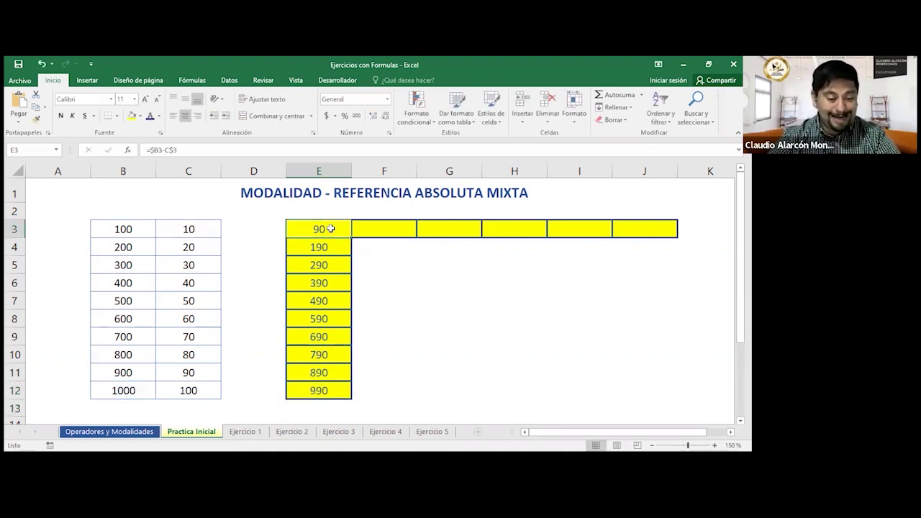
{"action": "double_click", "coordinate": [330, 229]}
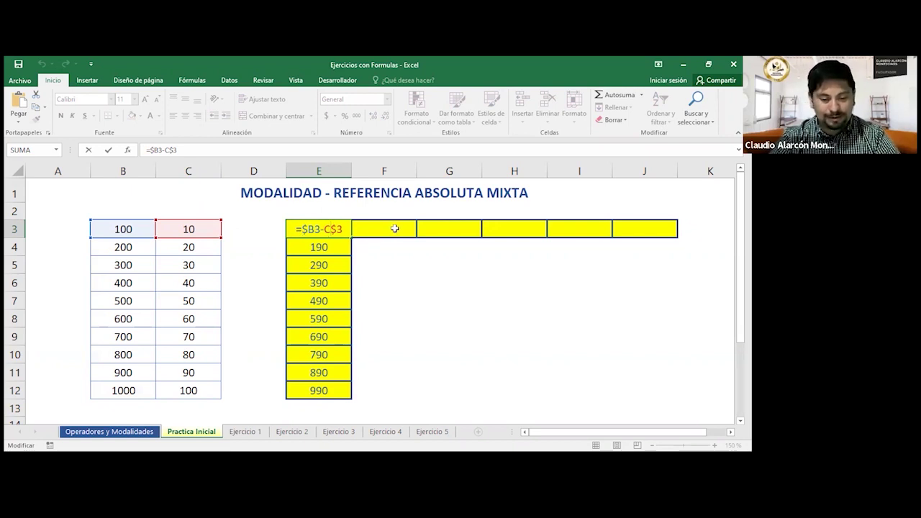
{"action": "key", "text": "ctrl+Return"}
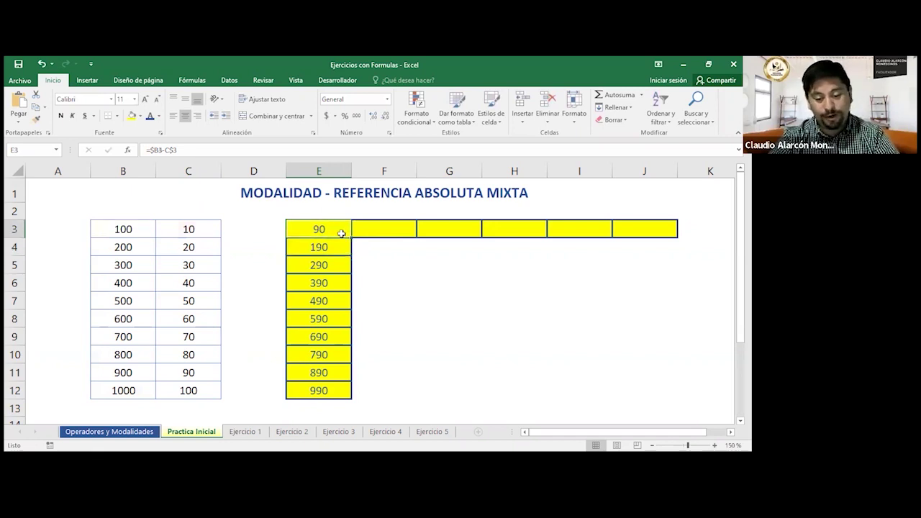
{"action": "left_click_drag", "start_coordinate": [351, 239], "coordinate": [675, 233]}
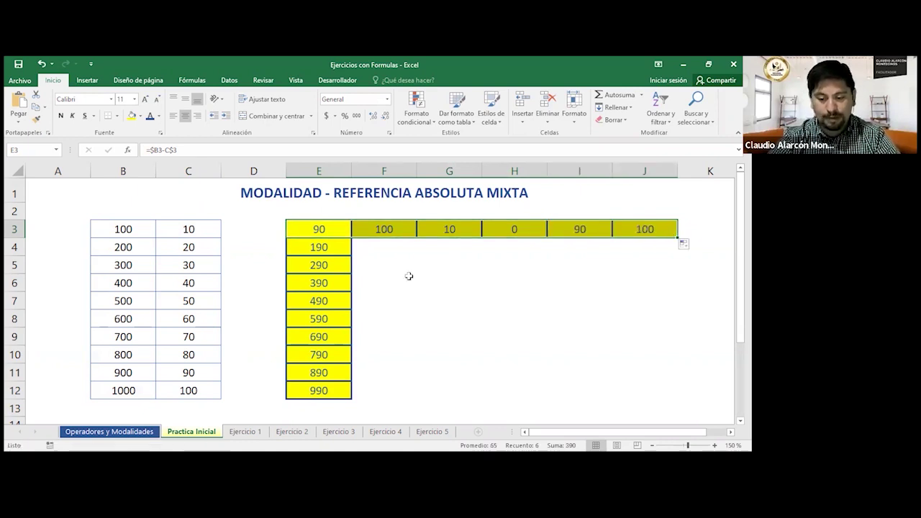
- Examine how the column letters of the references behave in the F3 and J3 formulas
{"action": "double_click", "coordinate": [385, 230]}
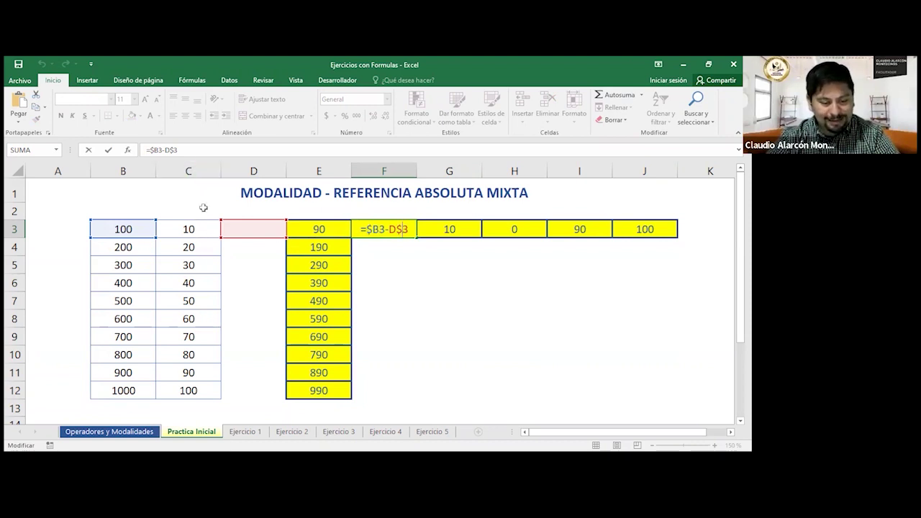
{"action": "left_click_drag", "start_coordinate": [389, 229], "coordinate": [398, 228]}
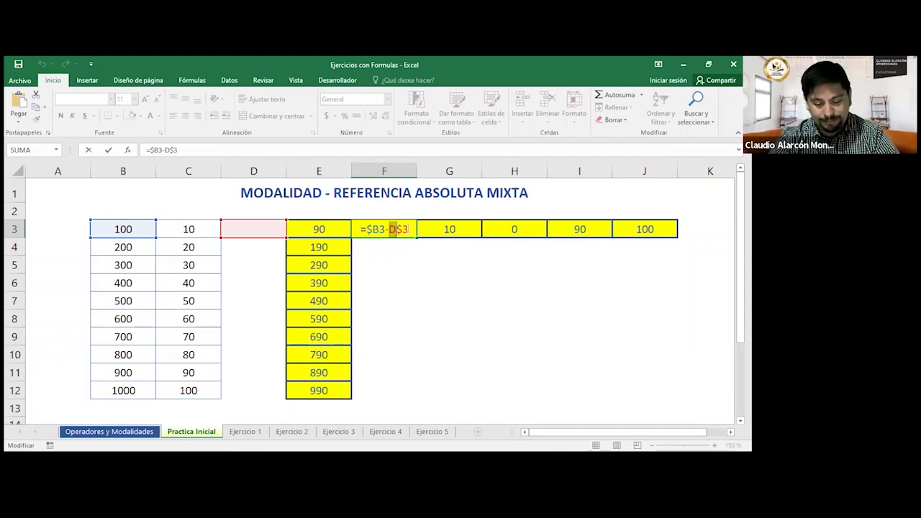
{"action": "key", "text": "Return"}
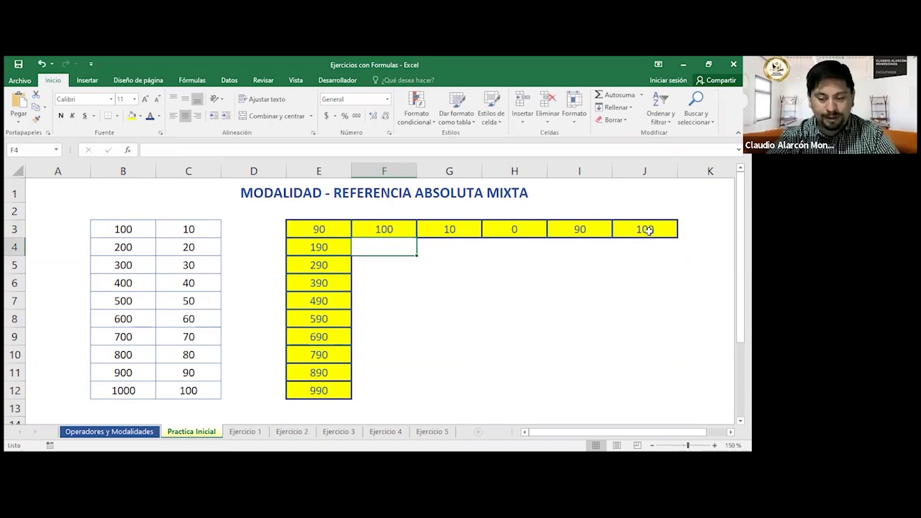
{"action": "double_click", "coordinate": [645, 229]}
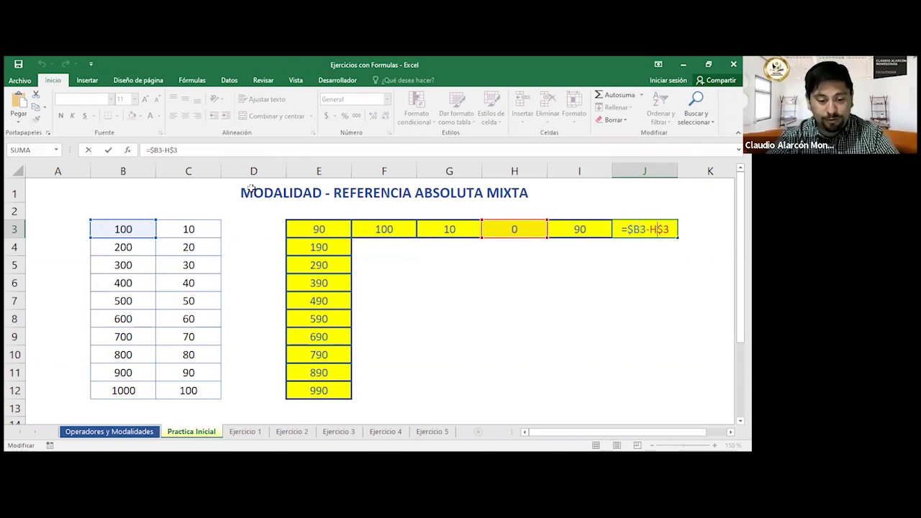
{"action": "key", "text": "Return"}
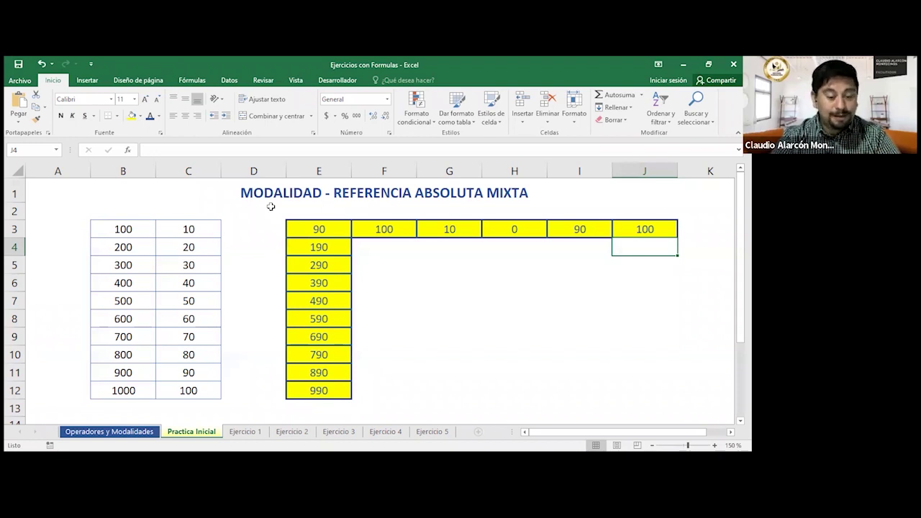
- Open the Ejercicio 1 sheet and review the article names in B5:B10 of the branch distribution table
{"action": "left_click", "coordinate": [245, 431]}
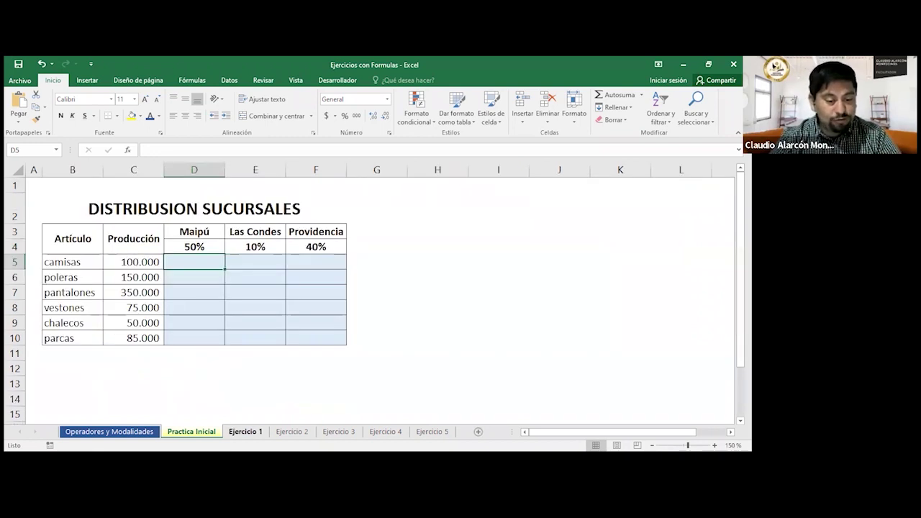
{"action": "left_click", "coordinate": [471, 223]}
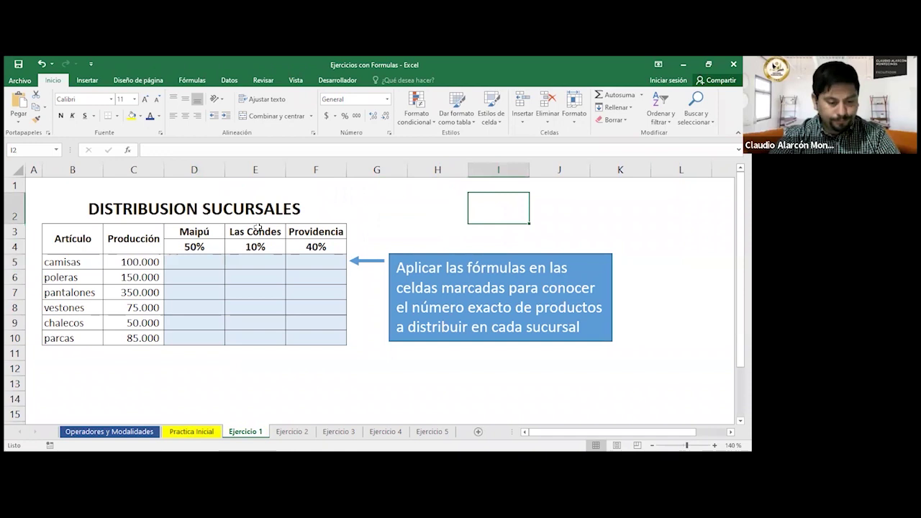
{"action": "left_click_drag", "start_coordinate": [71, 248], "coordinate": [72, 338]}
{"action": "left_click_drag", "start_coordinate": [72, 261], "coordinate": [72, 348]}
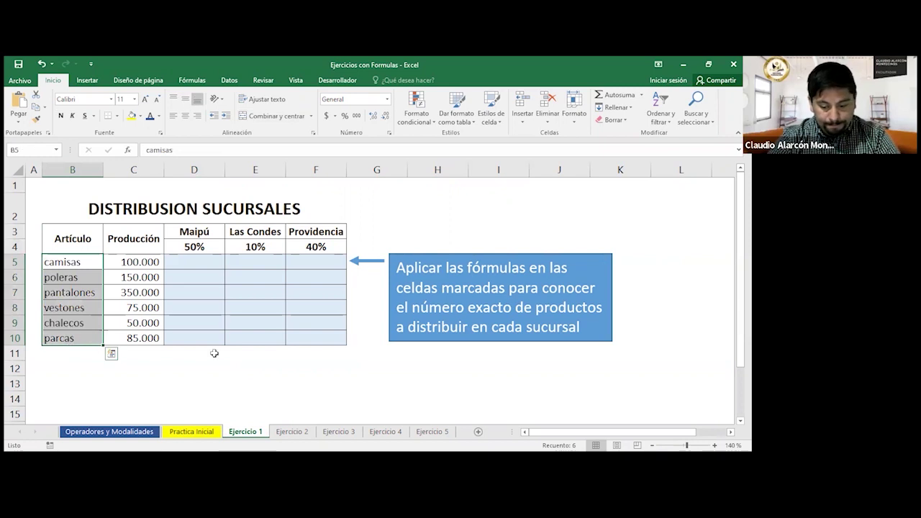
{"action": "left_click", "coordinate": [98, 263]}
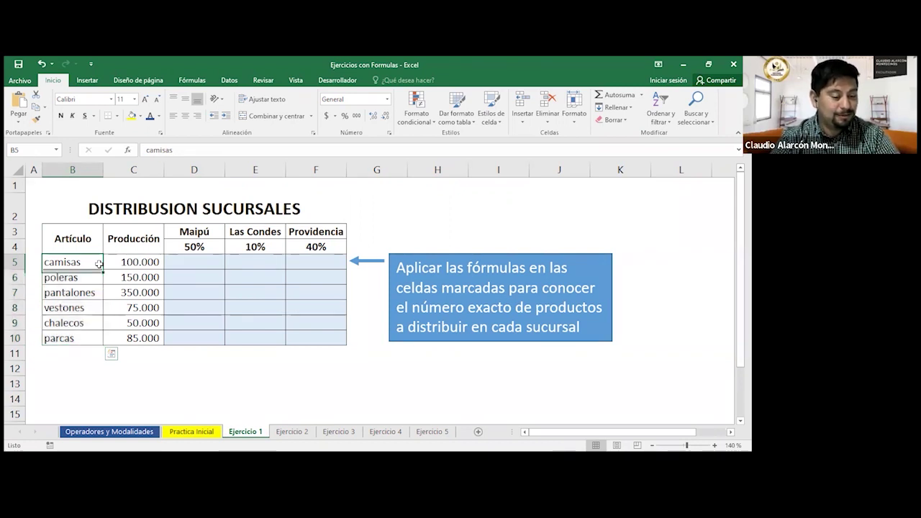
{"action": "left_click", "coordinate": [95, 277]}
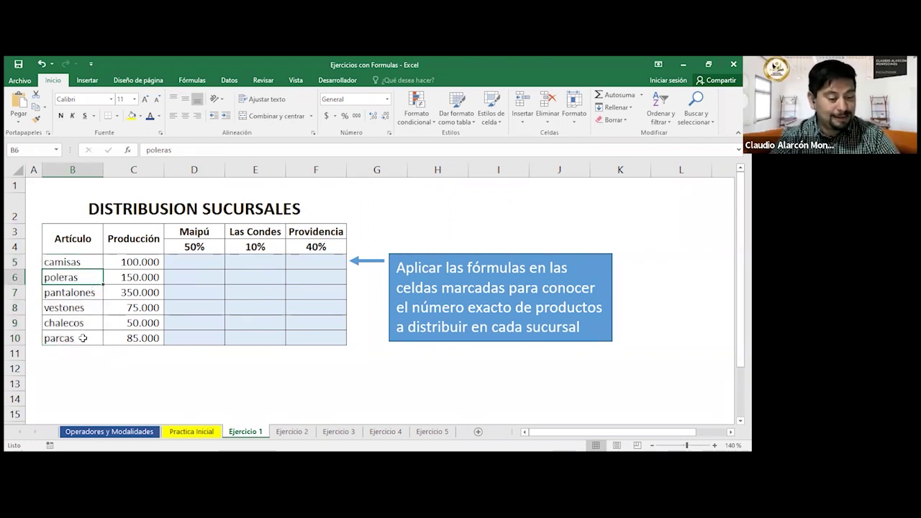
- Review the production quantities in C5:C10, checking the figures for camisas, poleras, chalecos and parcas
{"action": "left_click_drag", "start_coordinate": [142, 239], "coordinate": [141, 340]}
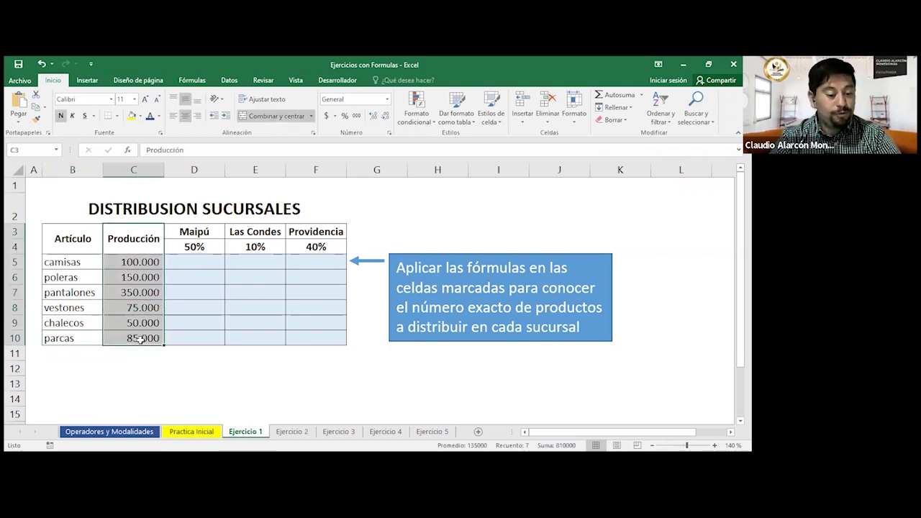
{"action": "left_click", "coordinate": [147, 260]}
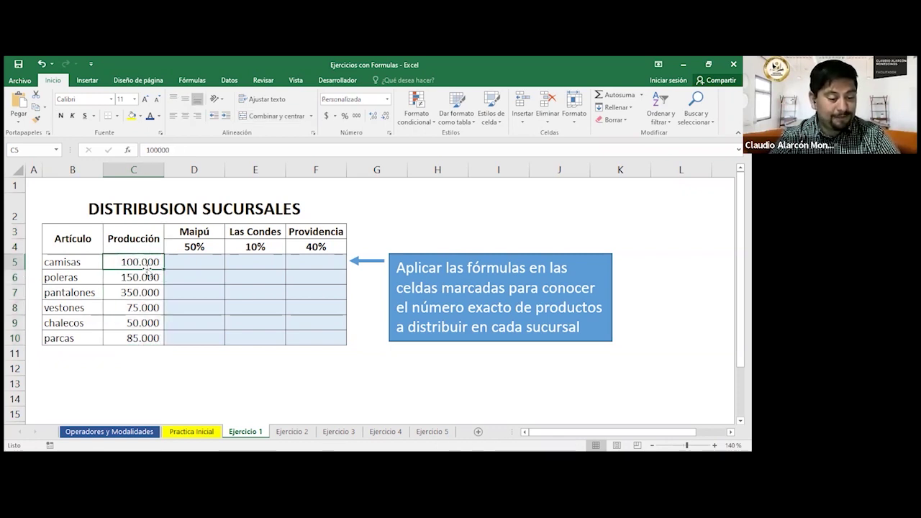
{"action": "left_click", "coordinate": [148, 276]}
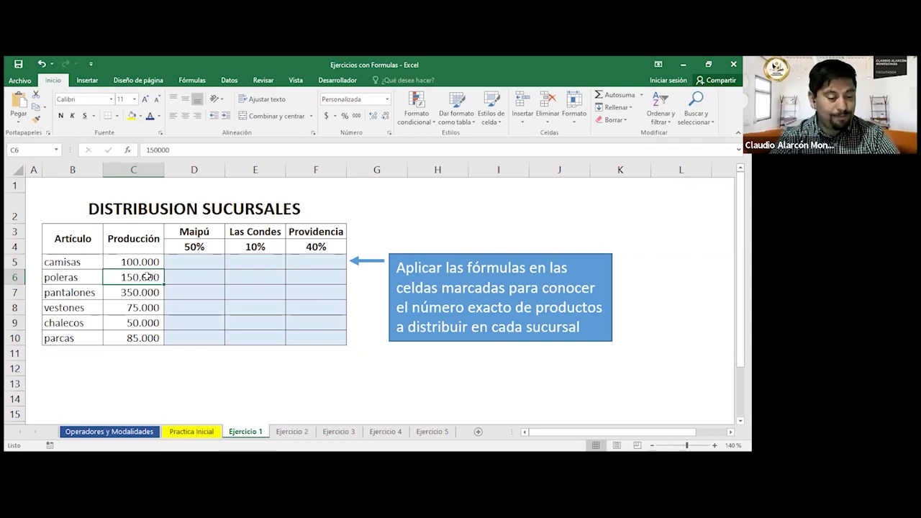
{"action": "left_click", "coordinate": [129, 322]}
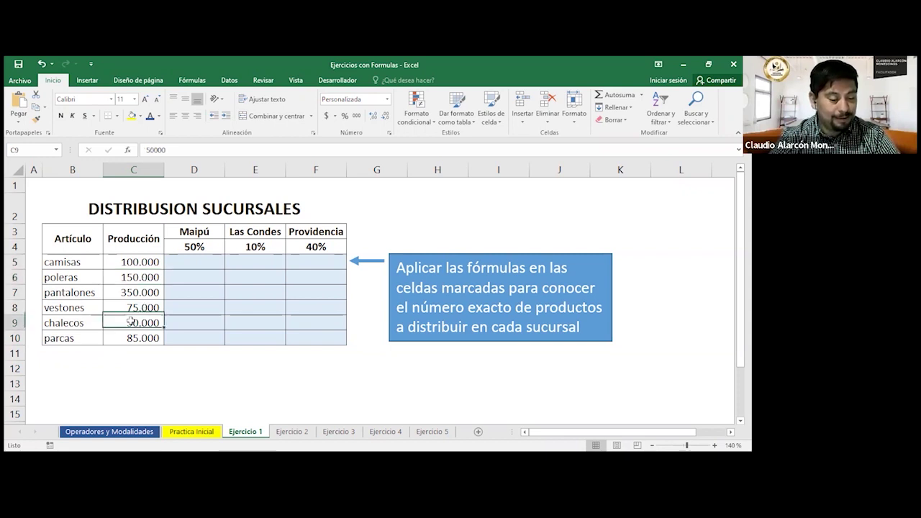
{"action": "left_click", "coordinate": [159, 339]}
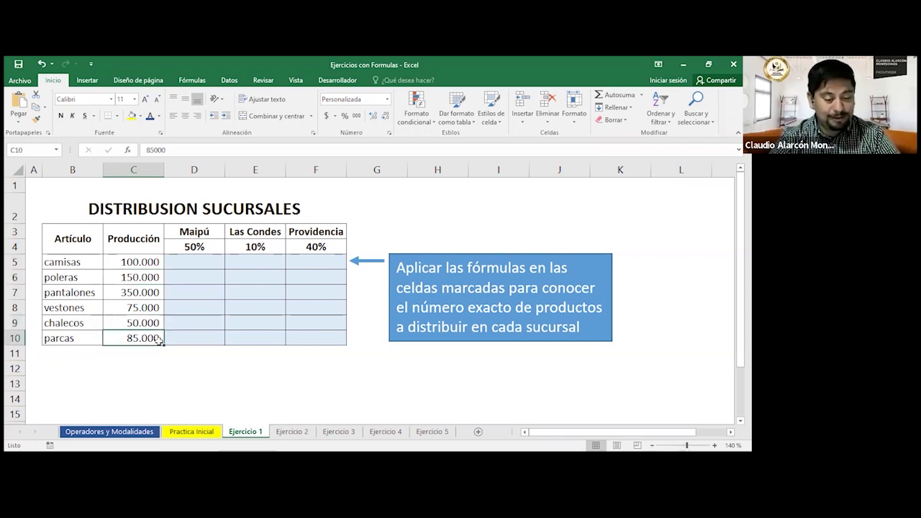
{"action": "left_click", "coordinate": [202, 260]}
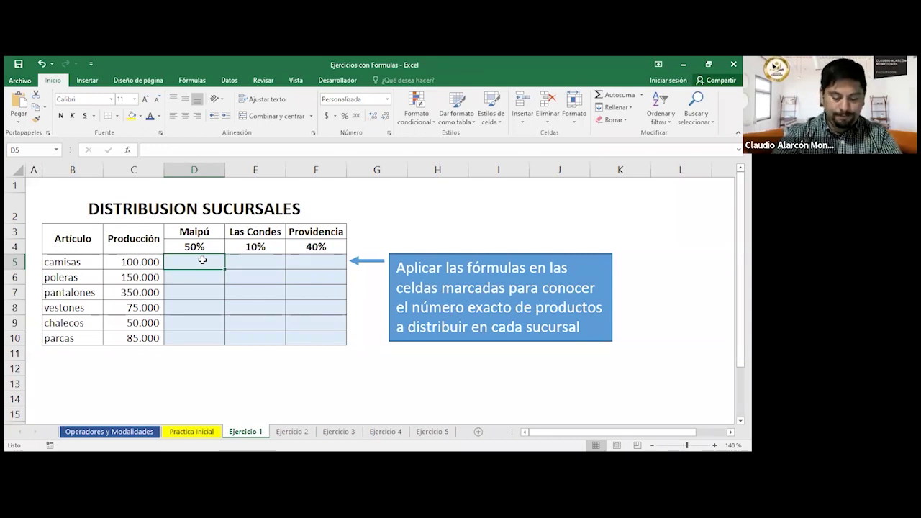
{"action": "type", "text": "="}
{"action": "key", "text": "Escape"}
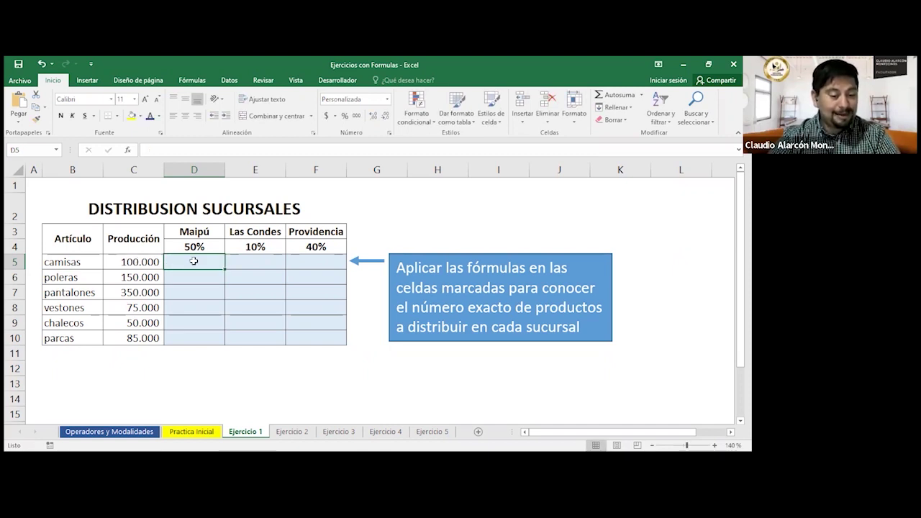
- Examine the distribution percentages of Maipú, Las Condes and Providencia in D4:F4 against the camisas production figure in C5
{"action": "left_click_drag", "start_coordinate": [194, 232], "coordinate": [196, 255]}
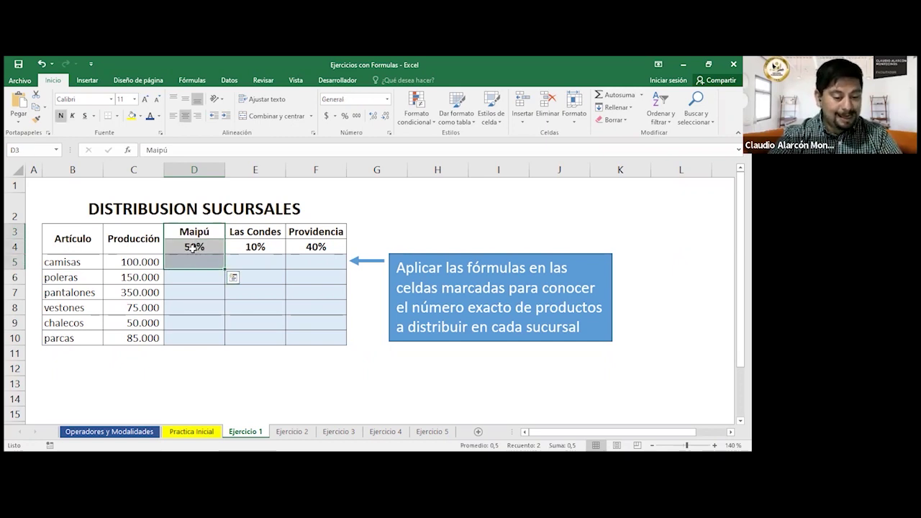
{"action": "left_click", "coordinate": [193, 247]}
{"action": "left_click", "coordinate": [192, 262]}
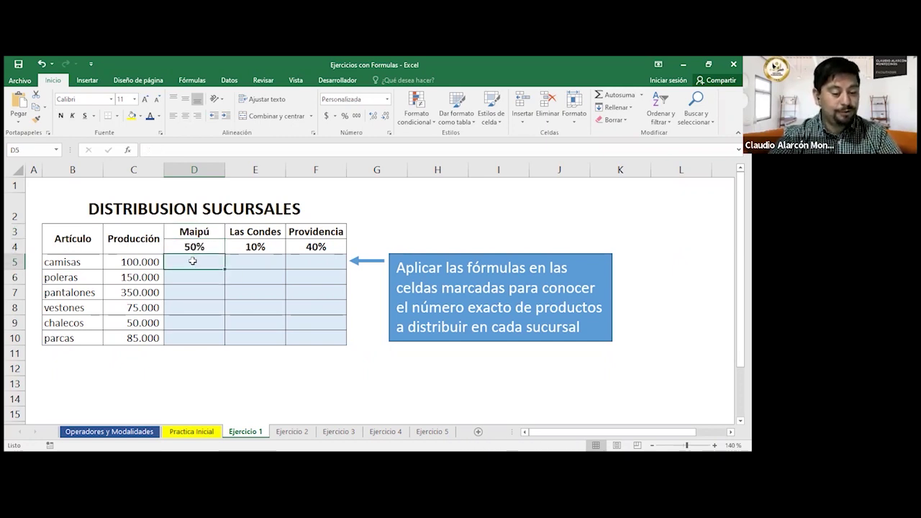
{"action": "left_click", "coordinate": [256, 246]}
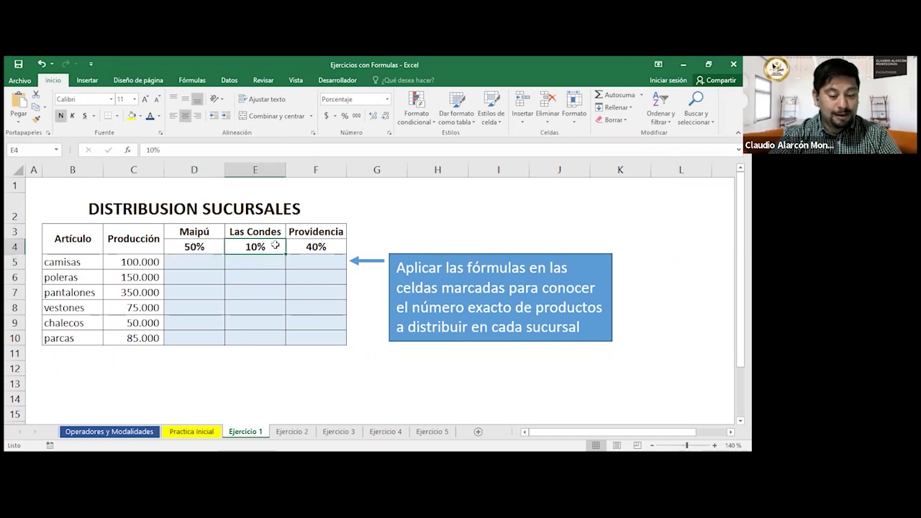
{"action": "left_click", "coordinate": [320, 246]}
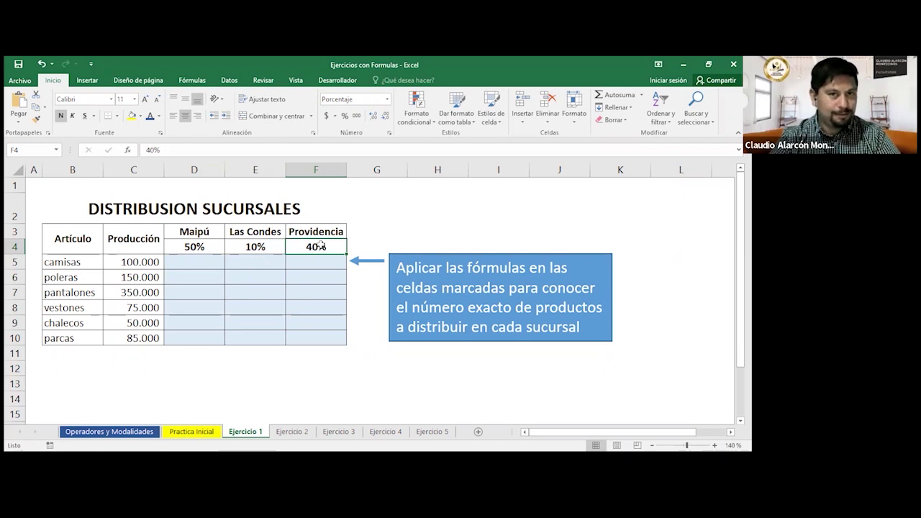
{"action": "left_click", "coordinate": [129, 263]}
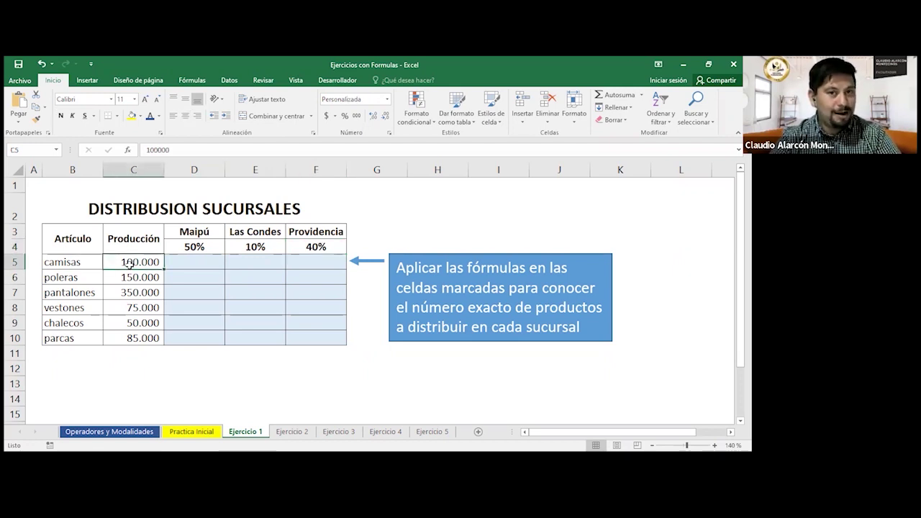
{"action": "left_click", "coordinate": [218, 248]}
{"action": "left_click", "coordinate": [255, 247]}
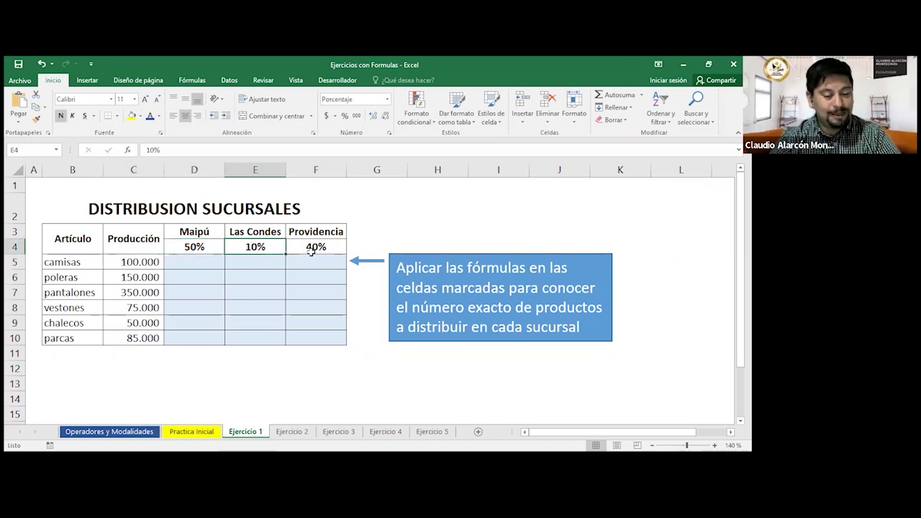
{"action": "left_click", "coordinate": [312, 253]}
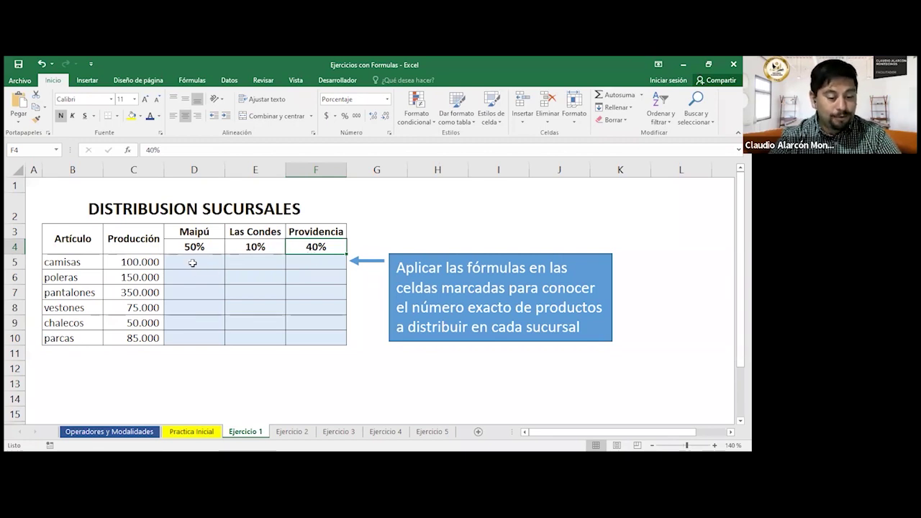
- Enter the relative formula =C5*D4 in D5 to calculate the camisas distributed to Maipú
{"action": "left_click_drag", "start_coordinate": [193, 263], "coordinate": [196, 337]}
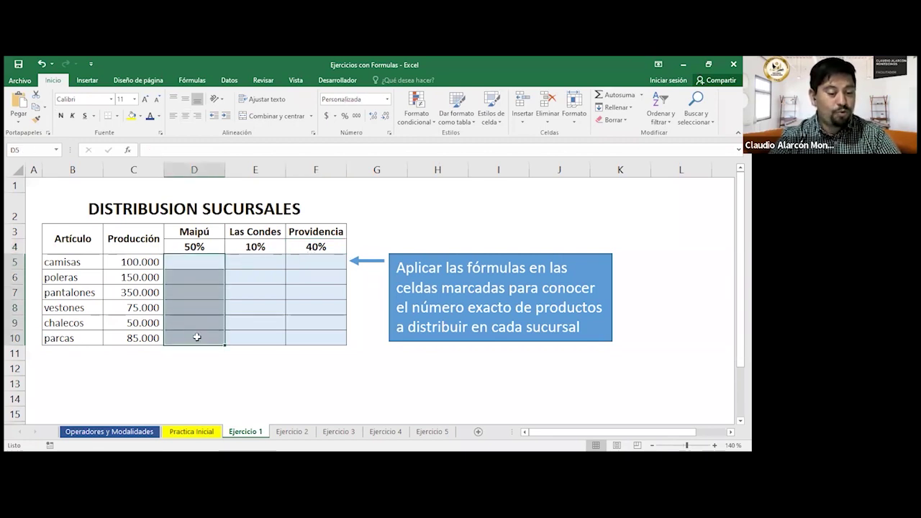
{"action": "left_click_drag", "start_coordinate": [134, 261], "coordinate": [133, 338]}
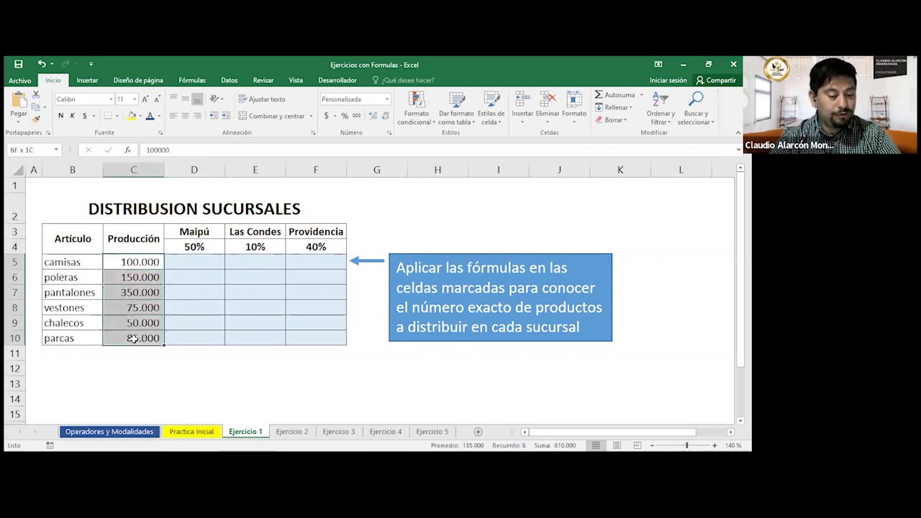
{"action": "left_click", "coordinate": [208, 267]}
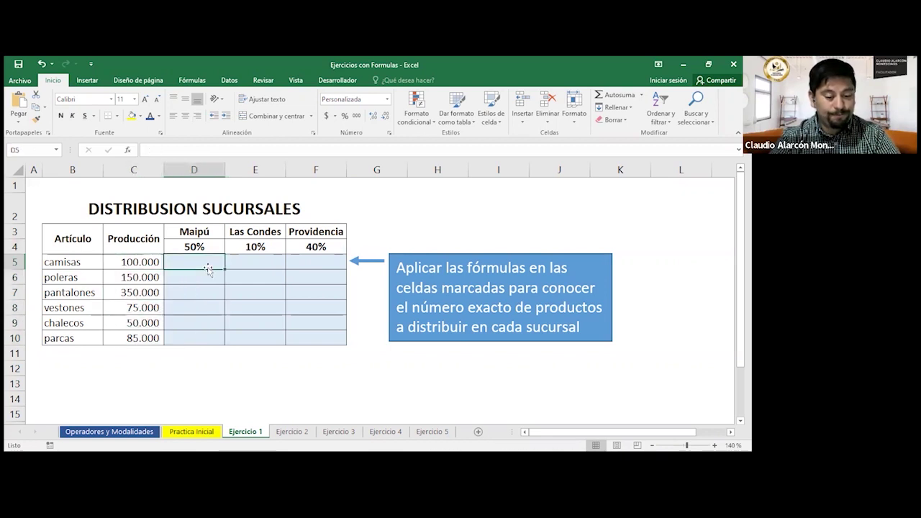
{"action": "type", "text": "="}
{"action": "left_click", "coordinate": [139, 262]}
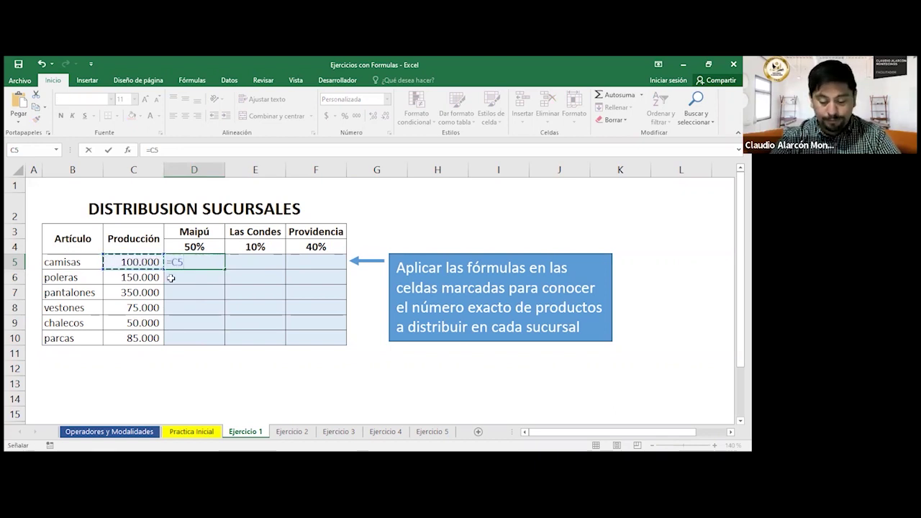
{"action": "type", "text": "*"}
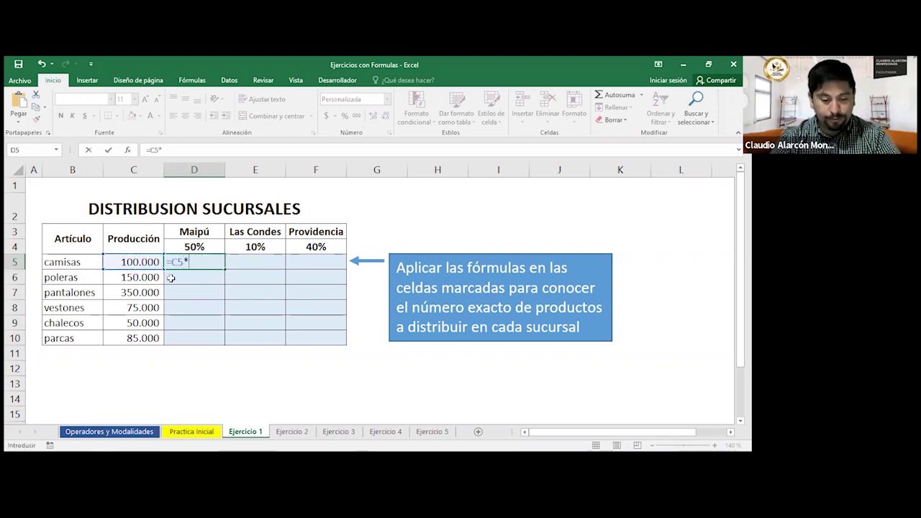
{"action": "left_click", "coordinate": [210, 244]}
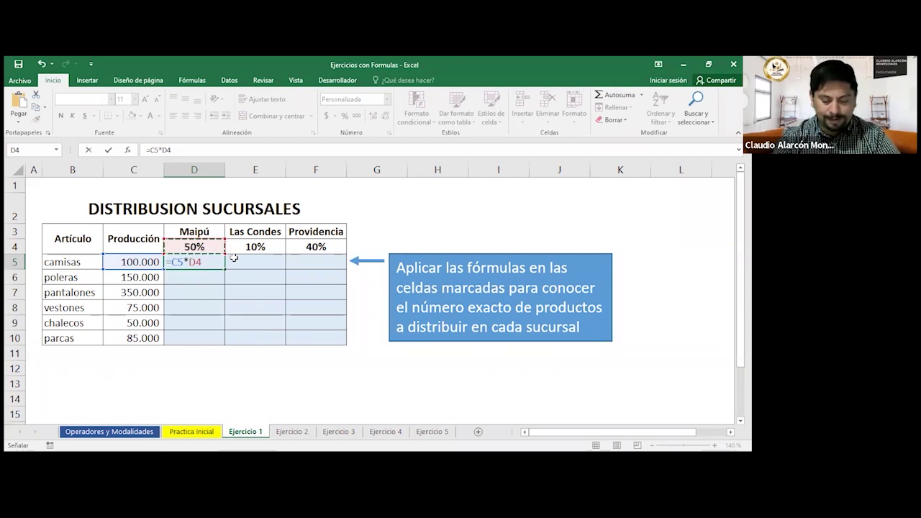
{"action": "key", "text": "Return"}
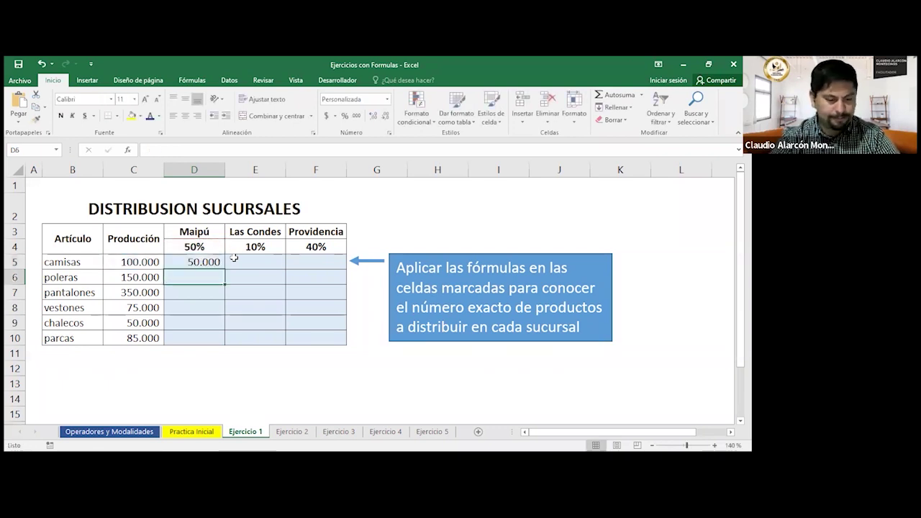
- Try filling the D5 formula down to D6, and autofit the width of column D
{"action": "left_click", "coordinate": [198, 262]}
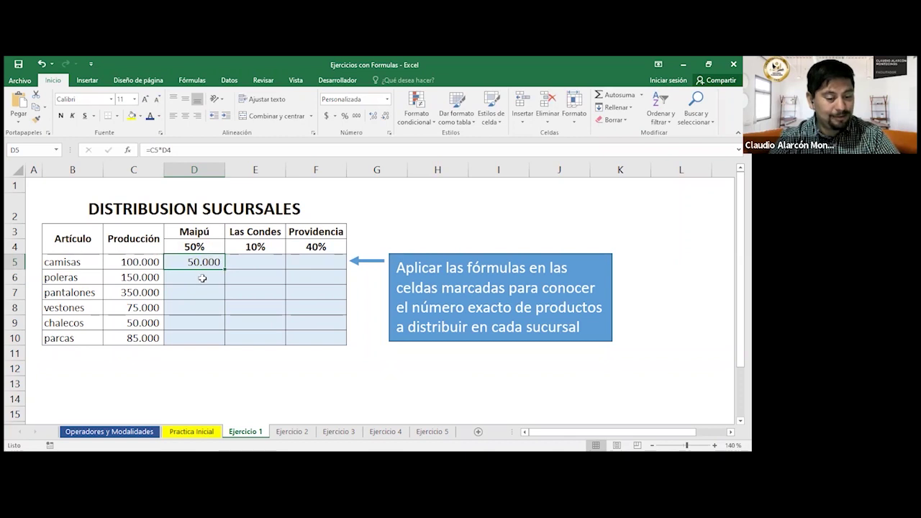
{"action": "left_click_drag", "start_coordinate": [226, 269], "coordinate": [224, 284]}
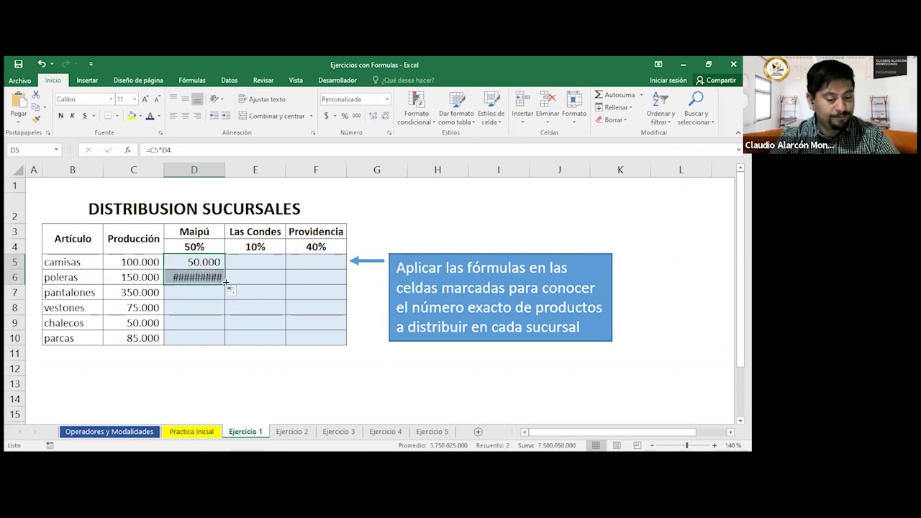
{"action": "double_click", "coordinate": [226, 167]}
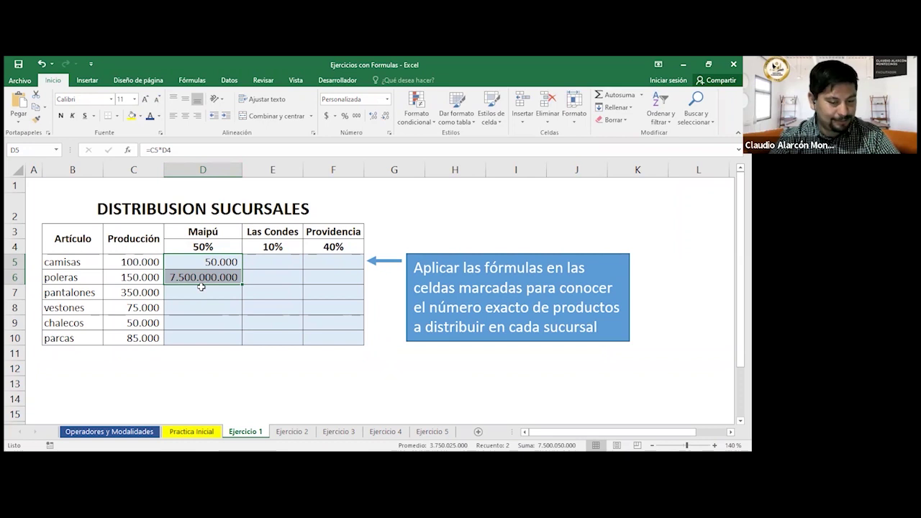
- Inspect the cell references in the D6 formula, and undo the column D widening and the fill into D6
{"action": "double_click", "coordinate": [209, 279]}
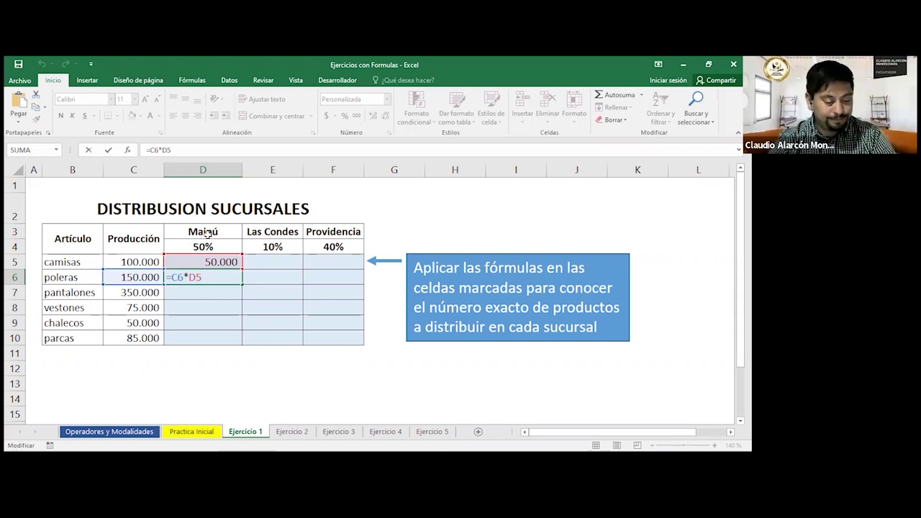
{"action": "key", "text": "ctrl+Return"}
{"action": "key", "text": "ctrl+z"}
{"action": "key", "text": "ctrl+z"}
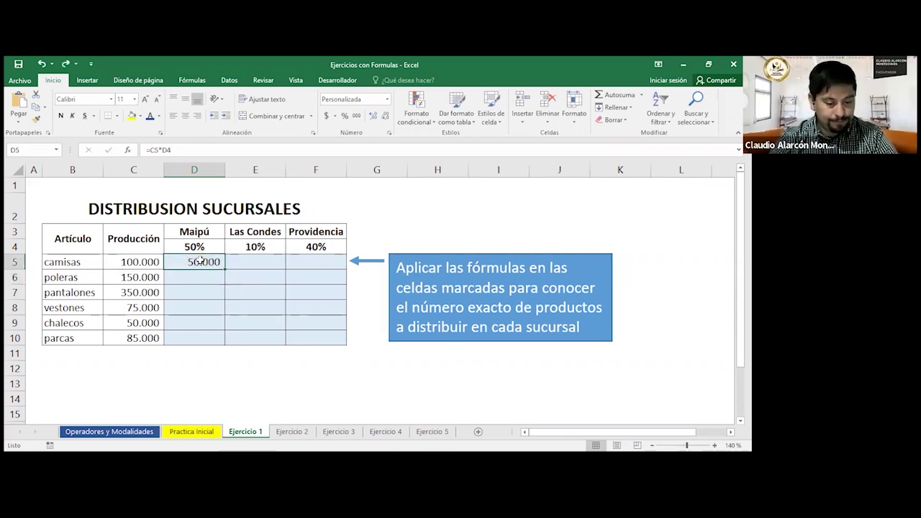
- Replace the D5 formula with =C5*$D$4, fixing the Maipú percentage as an absolute reference, and fill it down to D10
{"action": "type", "text": "="}
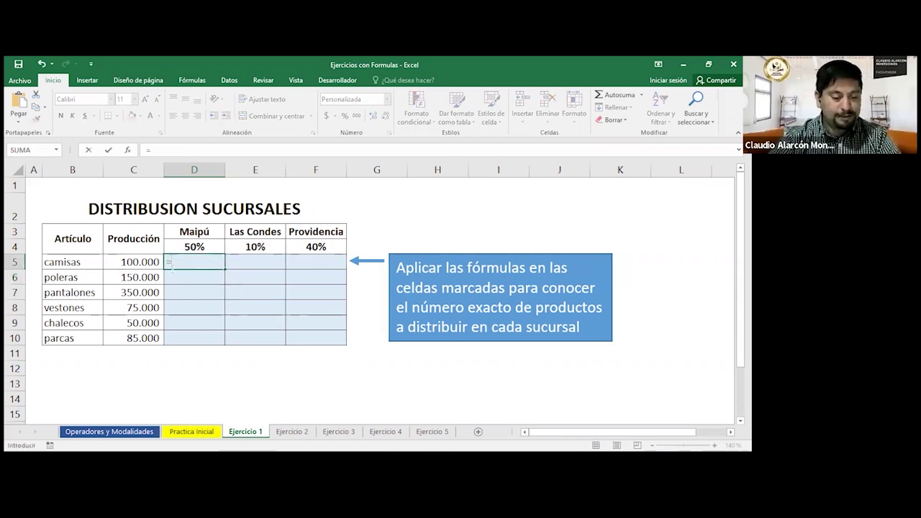
{"action": "left_click", "coordinate": [135, 264]}
{"action": "type", "text": "*"}
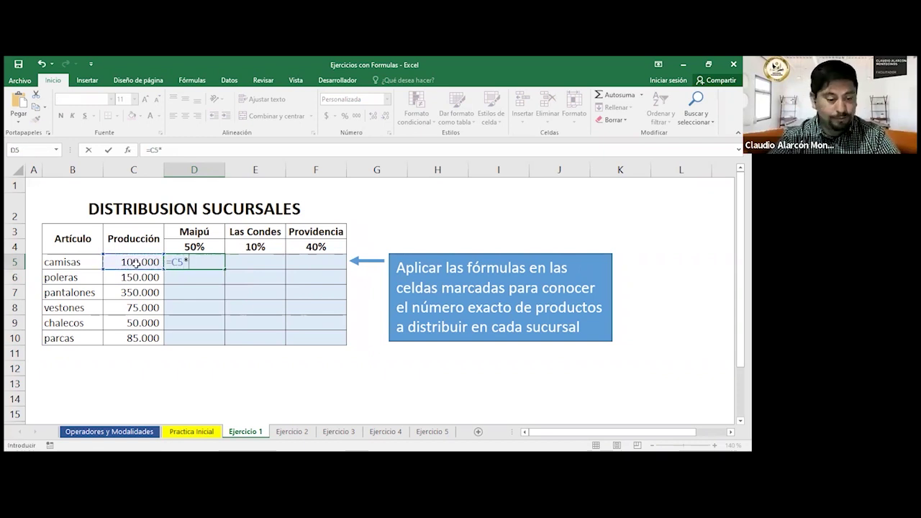
{"action": "left_click", "coordinate": [196, 247]}
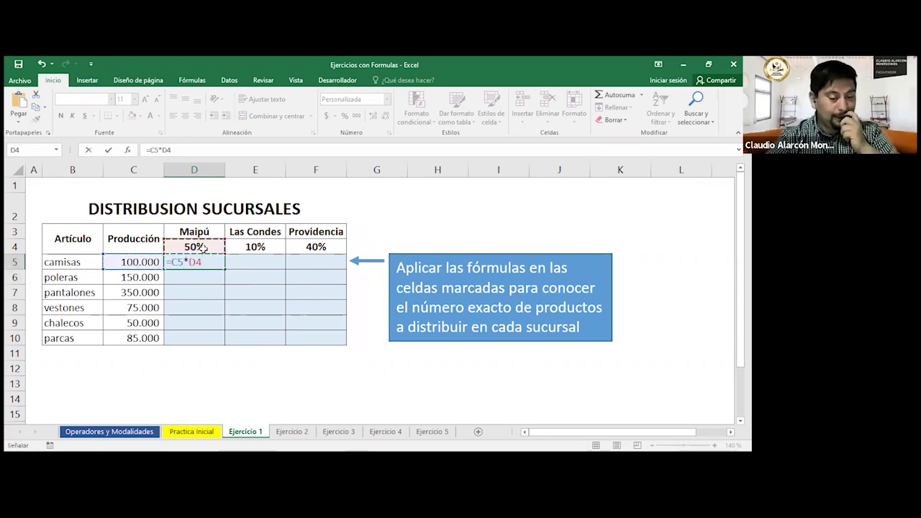
{"action": "key", "text": "F4"}
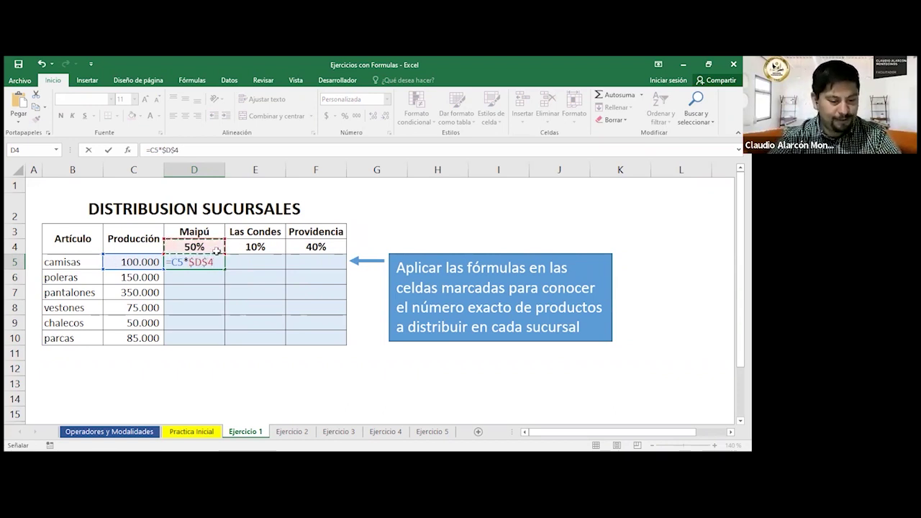
{"action": "key", "text": "Return"}
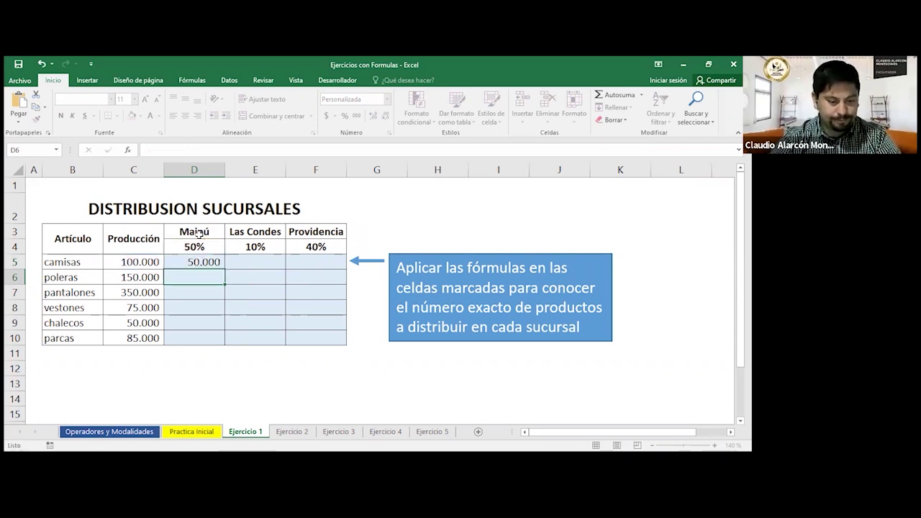
{"action": "left_click", "coordinate": [209, 259]}
{"action": "left_click_drag", "start_coordinate": [225, 269], "coordinate": [225, 343]}
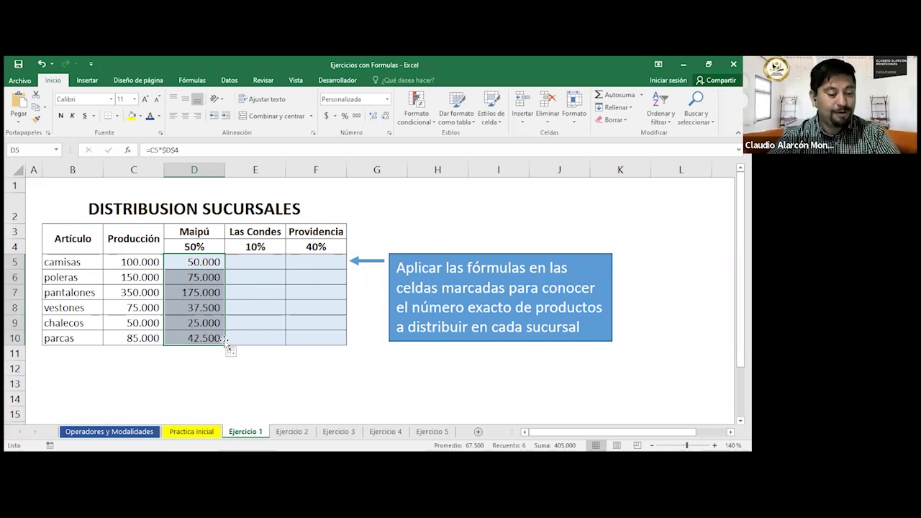
- Inspect the cell references in the D6 and D10 formulas of the Maipú column
{"action": "double_click", "coordinate": [204, 277]}
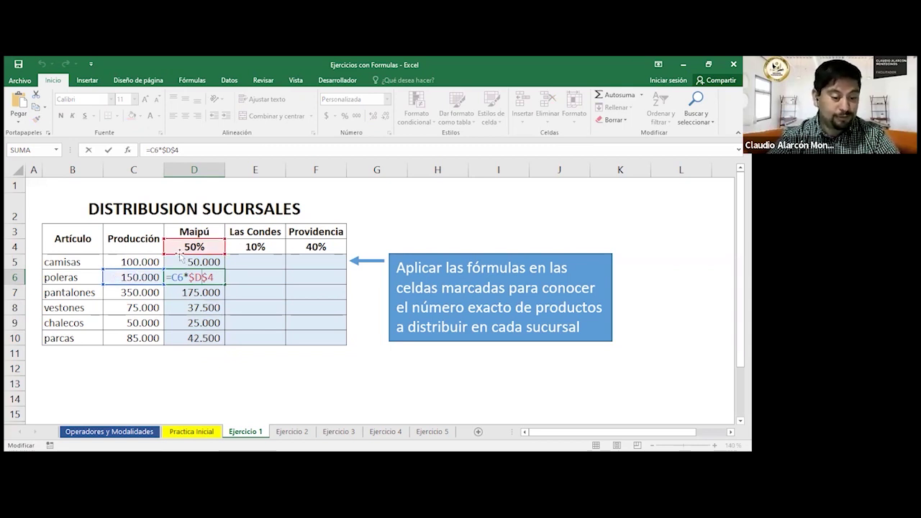
{"action": "key", "text": "Escape"}
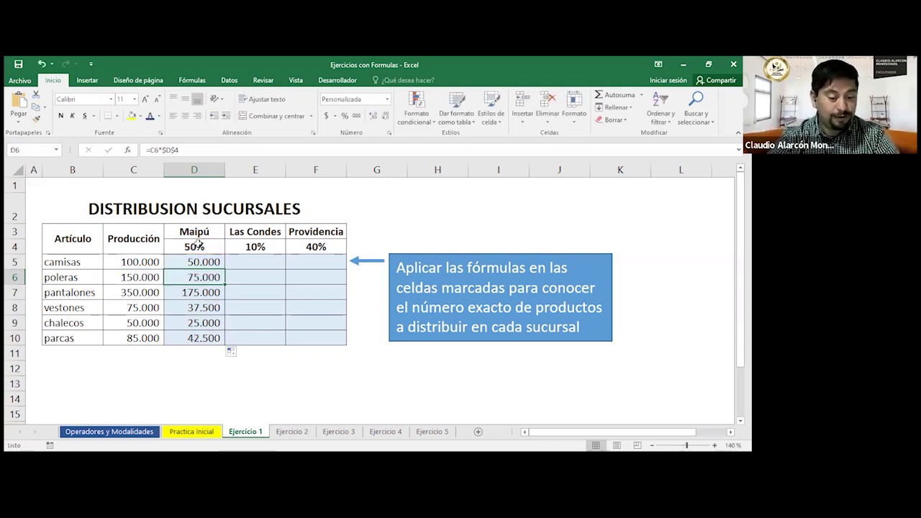
{"action": "double_click", "coordinate": [194, 337]}
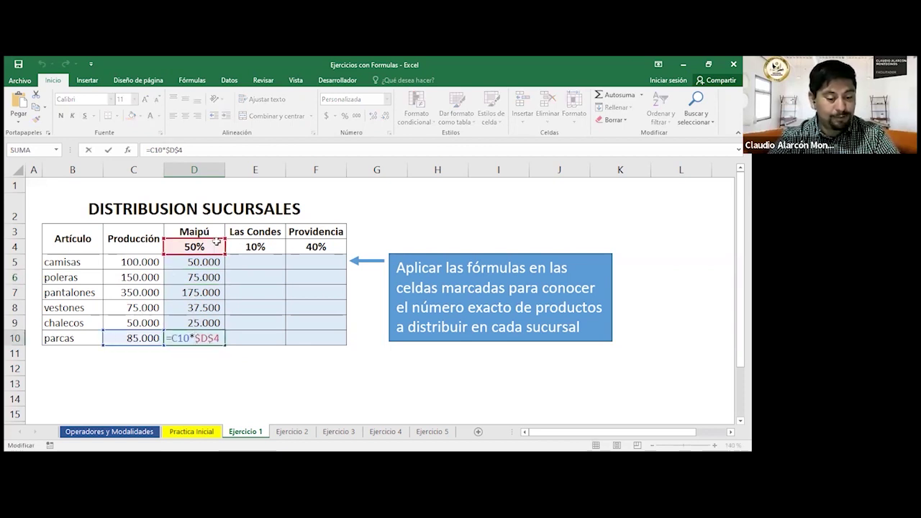
{"action": "key", "text": "Escape"}
- Enter =C5*$E$4 in E5 with the Las Condes percentage as an absolute reference, and fill it down to E10
{"action": "left_click", "coordinate": [252, 260]}
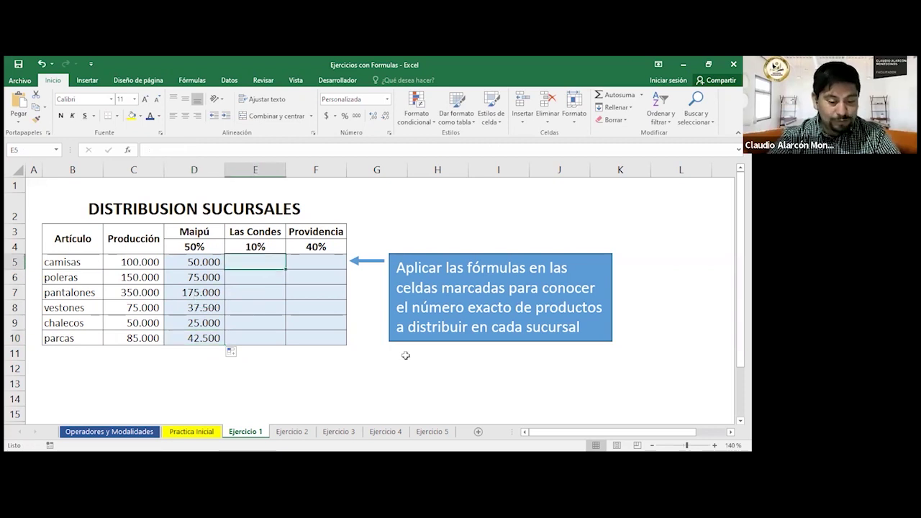
{"action": "type", "text": "="}
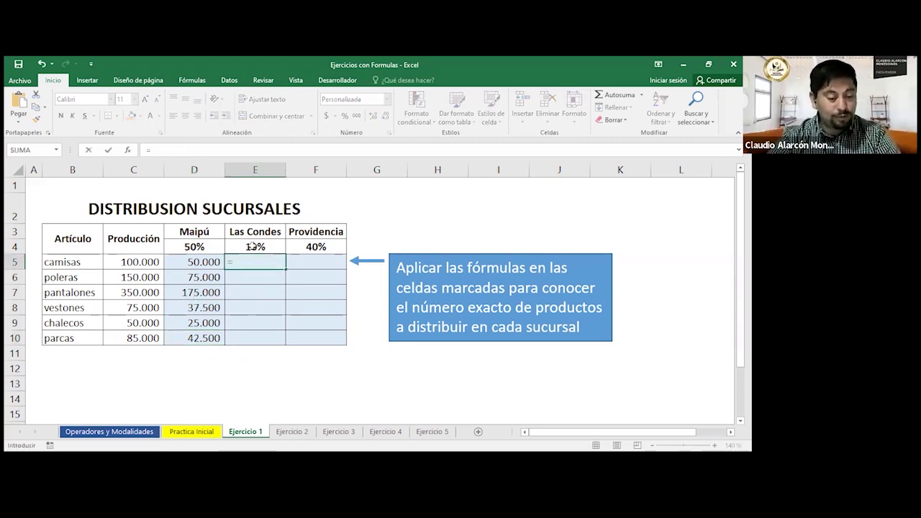
{"action": "left_click", "coordinate": [144, 261]}
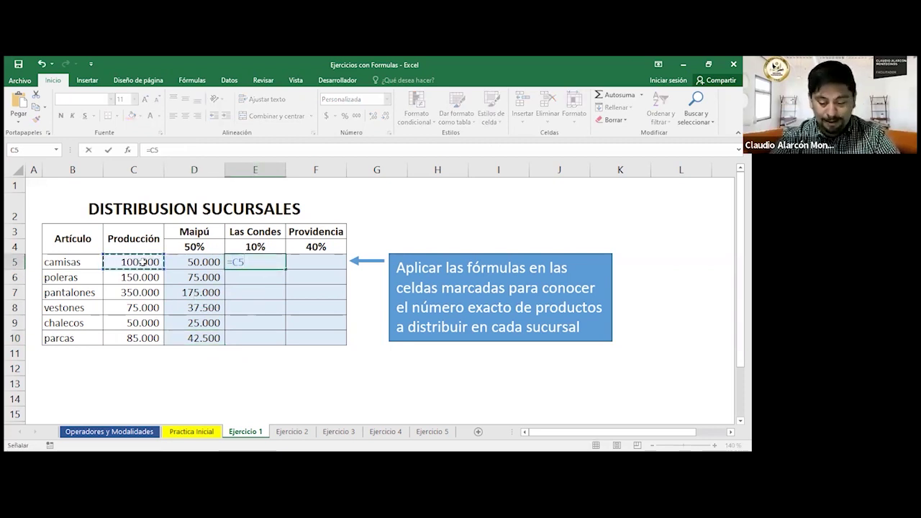
{"action": "type", "text": "*"}
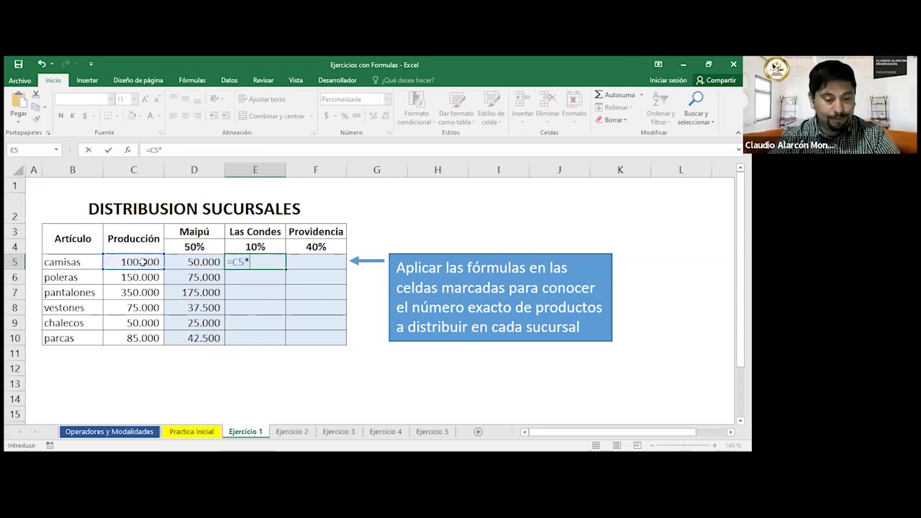
{"action": "left_click", "coordinate": [251, 246]}
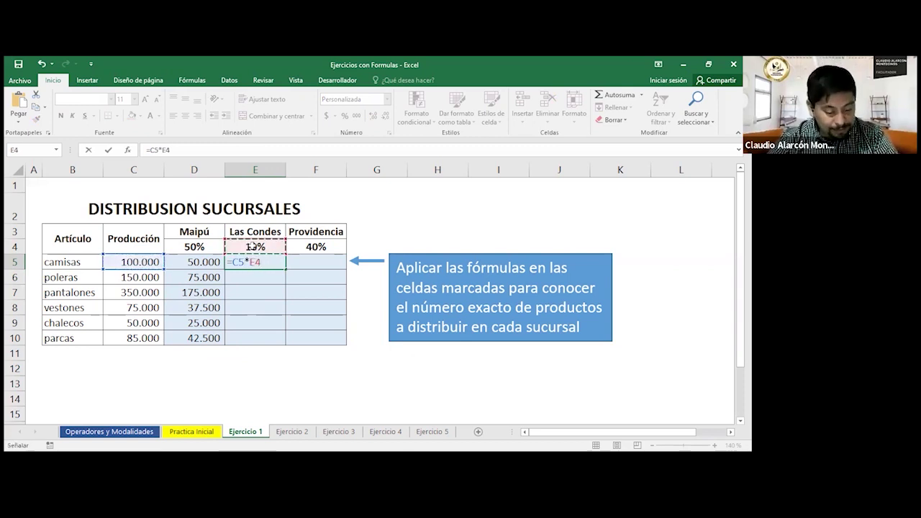
{"action": "key", "text": "F4"}
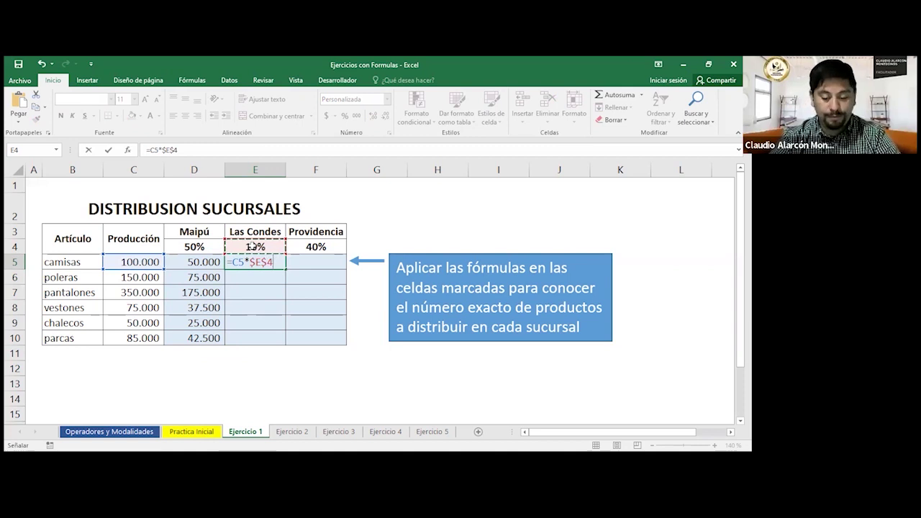
{"action": "key", "text": "Return"}
{"action": "left_click", "coordinate": [261, 261]}
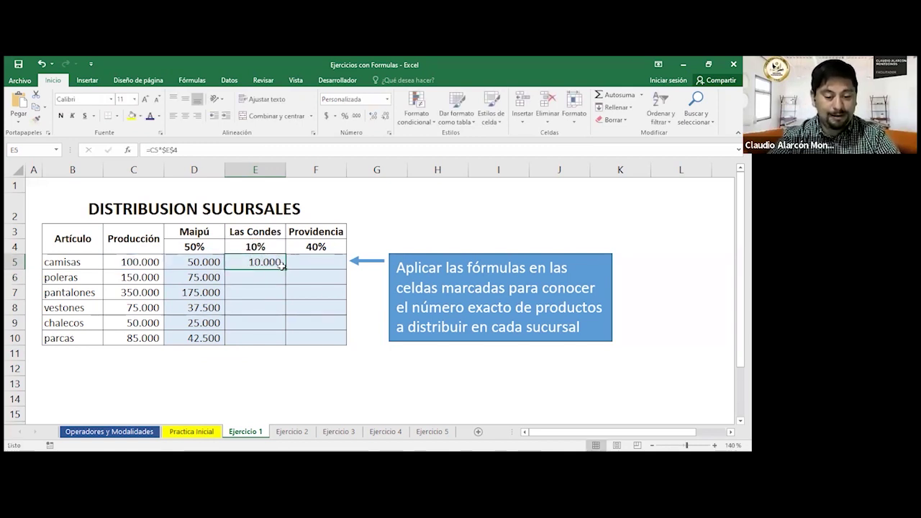
{"action": "left_click_drag", "start_coordinate": [285, 269], "coordinate": [281, 350]}
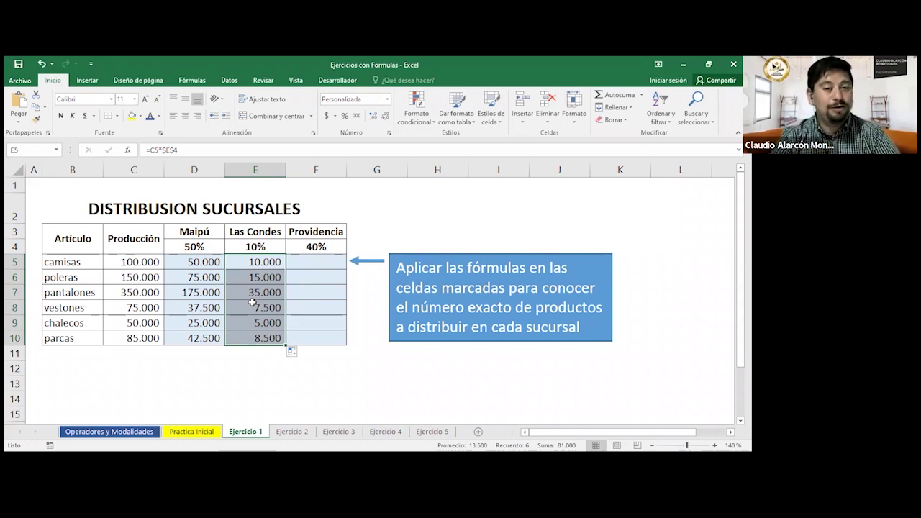
- Clear the formulas from the Maipú and Las Condes cells D5:E10
{"action": "left_click_drag", "start_coordinate": [219, 266], "coordinate": [279, 337]}
{"action": "key", "text": "Delete"}
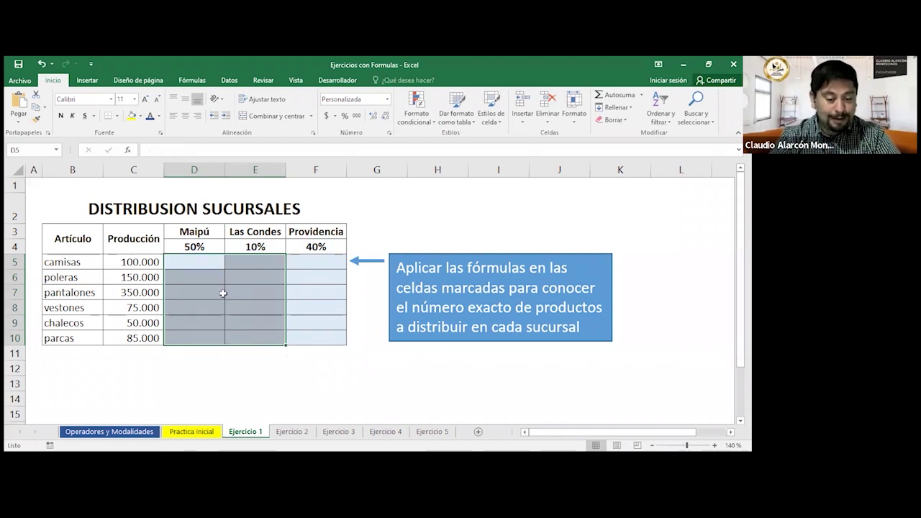
{"action": "left_click", "coordinate": [203, 266]}
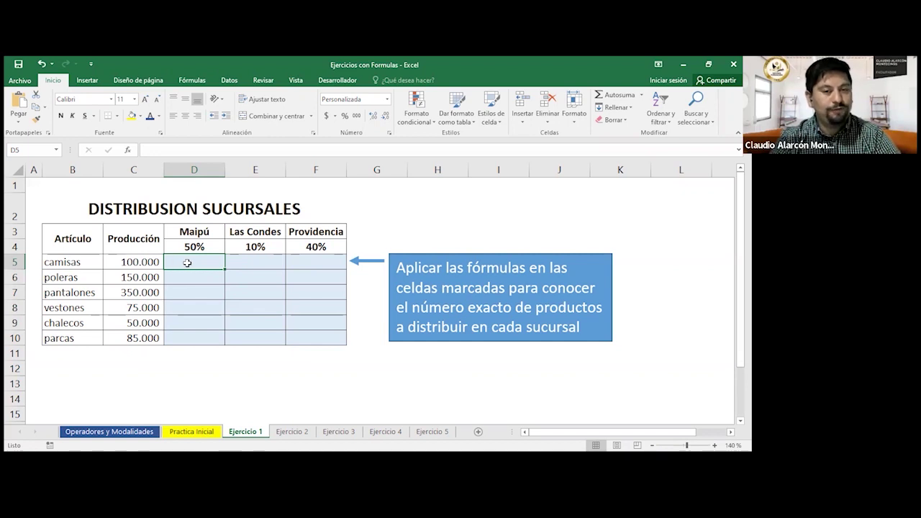
{"action": "left_click_drag", "start_coordinate": [190, 257], "coordinate": [308, 342]}
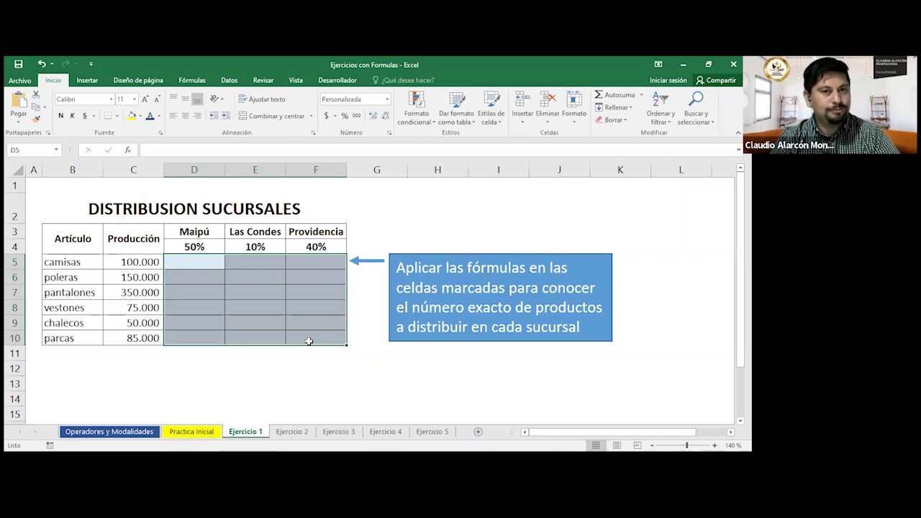
- Enter the relative formula =C5*D4 in D5, multiplying the camisas production by the Maipú percentage
{"action": "left_click", "coordinate": [192, 259]}
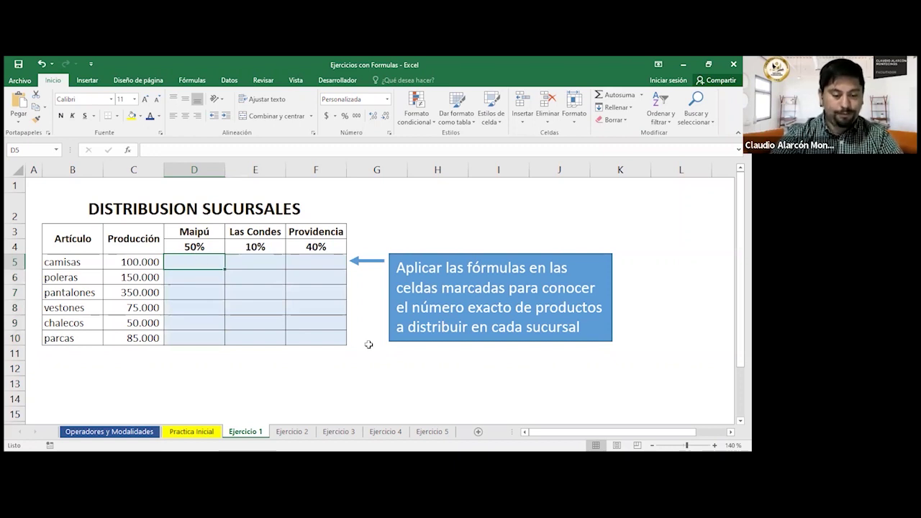
{"action": "type", "text": "="}
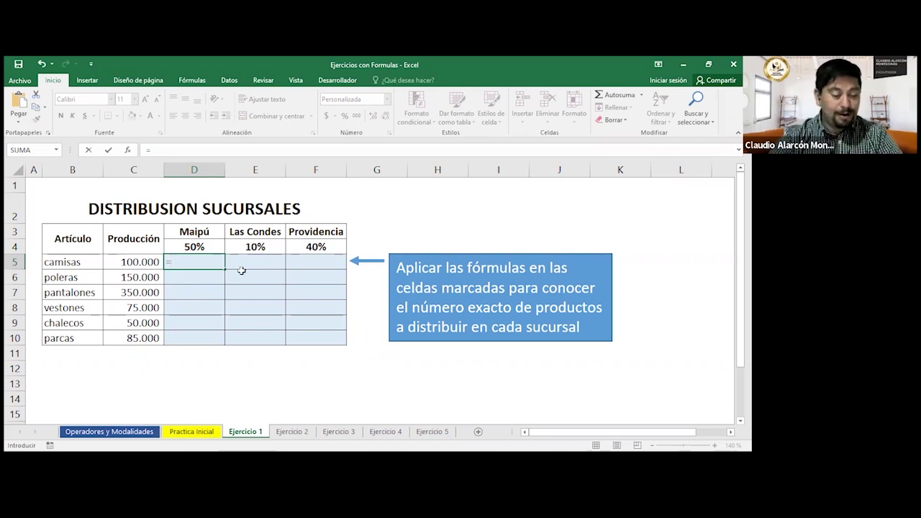
{"action": "left_click", "coordinate": [150, 263]}
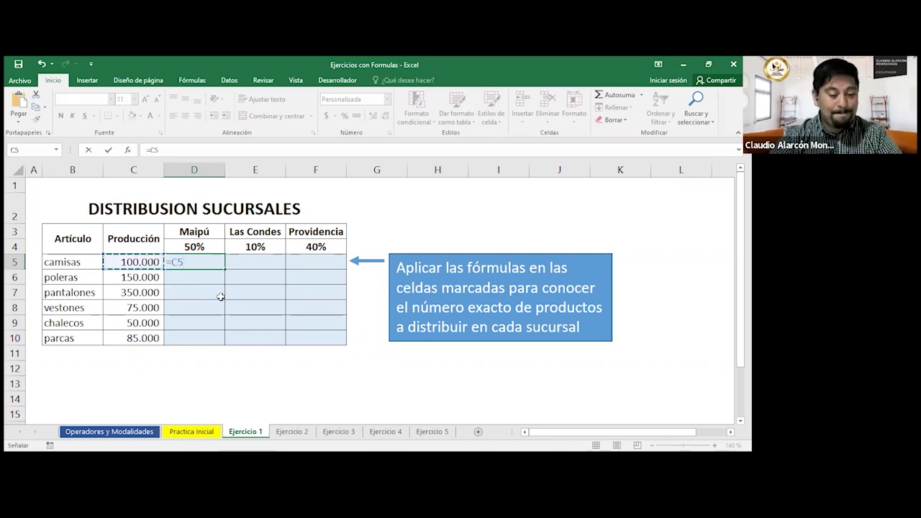
{"action": "type", "text": "*"}
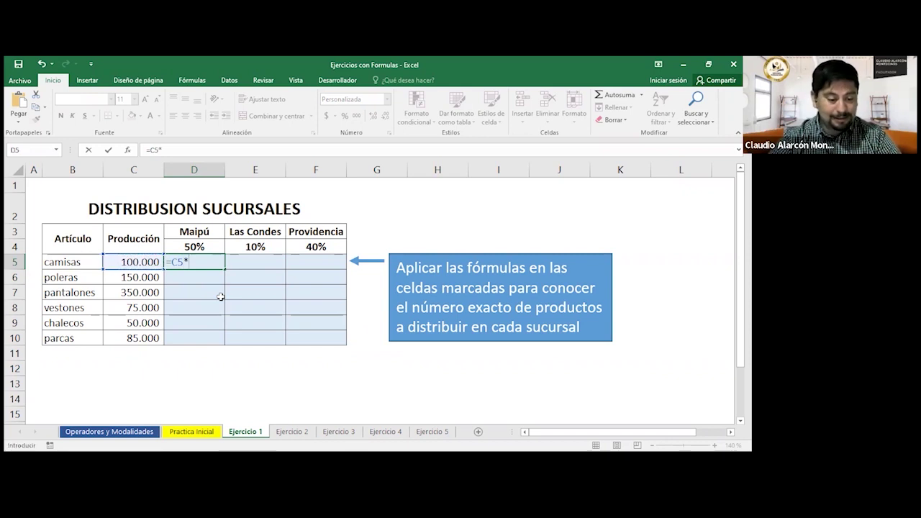
{"action": "left_click", "coordinate": [200, 247]}
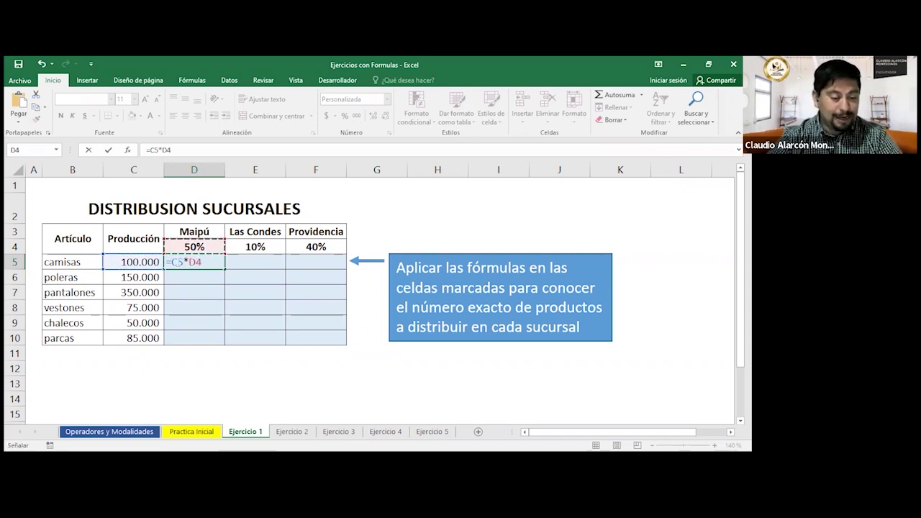
{"action": "left_click", "coordinate": [209, 260]}
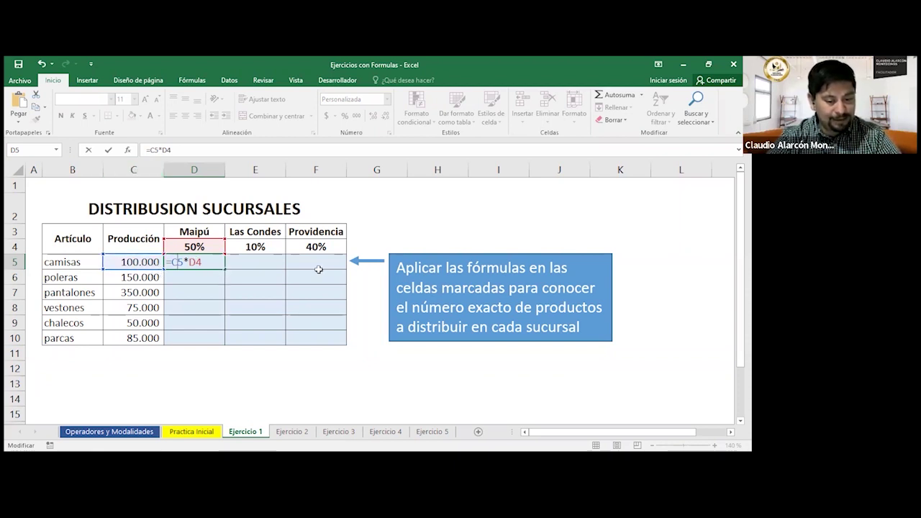
{"action": "left_click", "coordinate": [137, 265]}
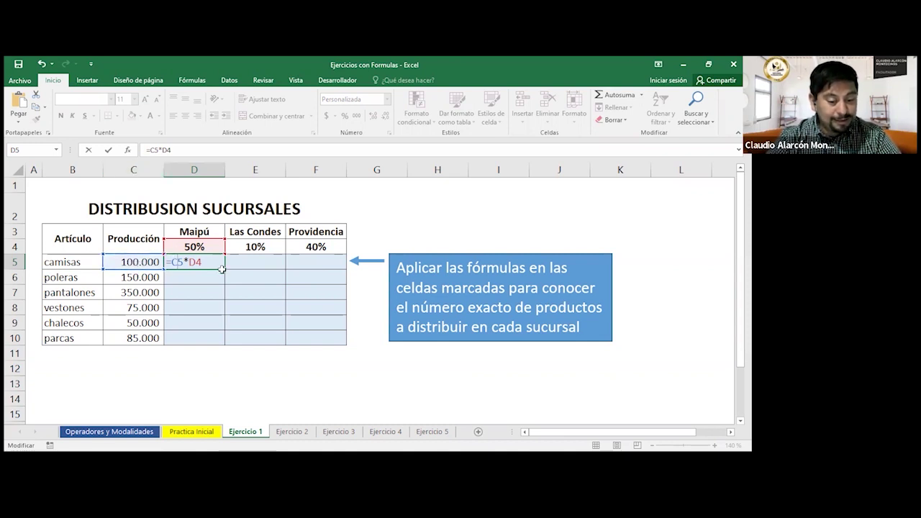
{"action": "left_click", "coordinate": [317, 322]}
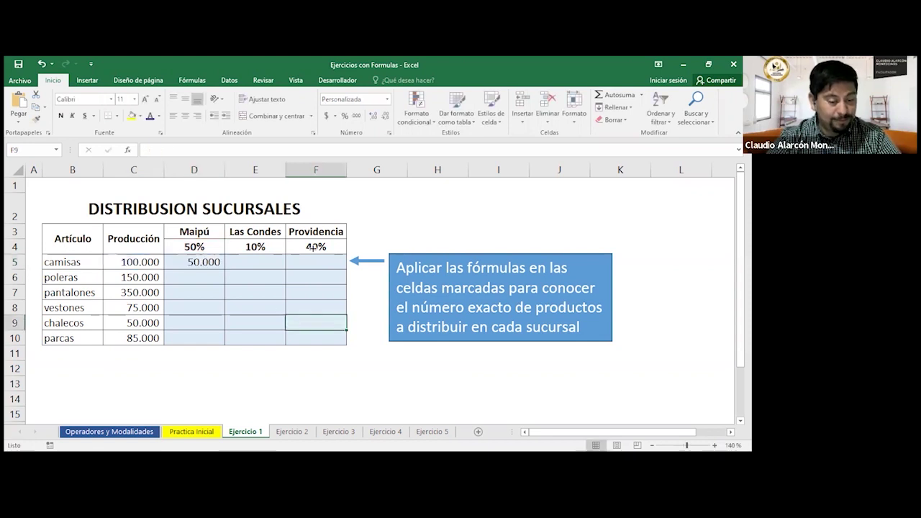
- Change the D5 formula to the mixed references =$C5*D$4, and fill it through D5:F10 for all three branches
{"action": "double_click", "coordinate": [215, 263]}
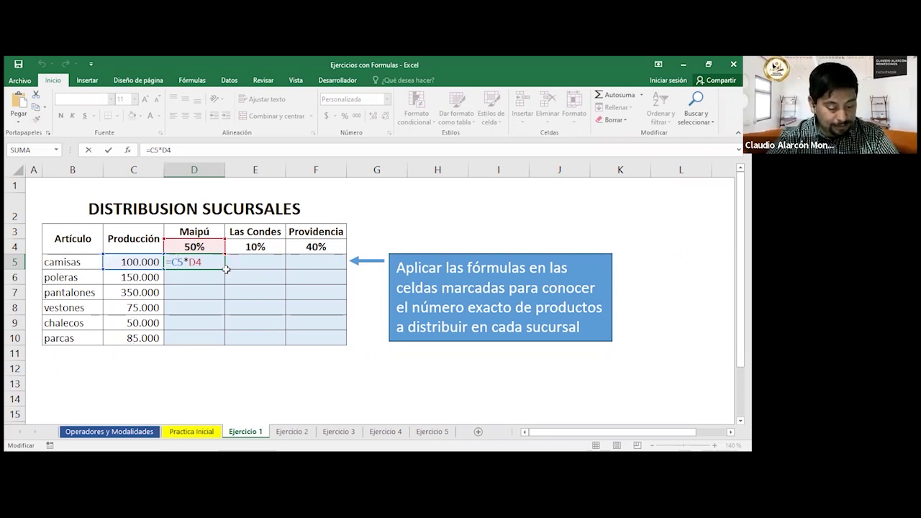
{"action": "key", "text": "F4"}
{"action": "key", "text": "F4"}
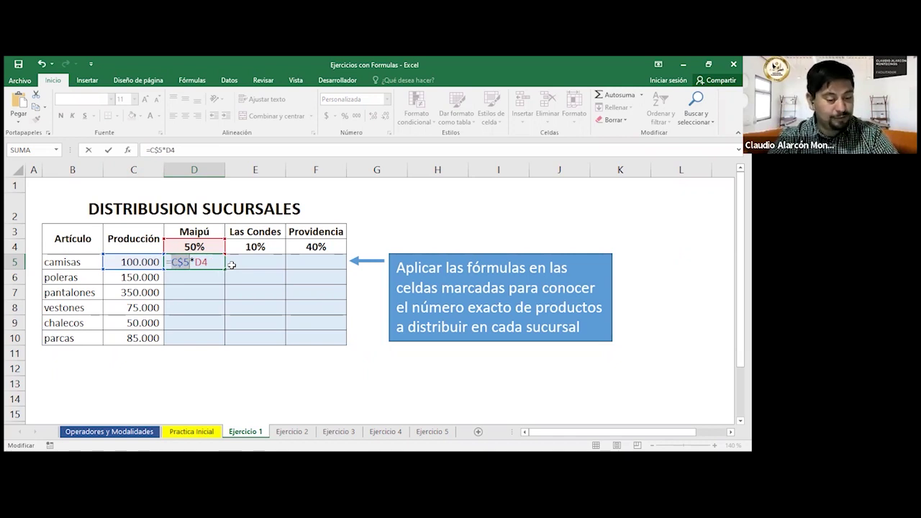
{"action": "key", "text": "F4"}
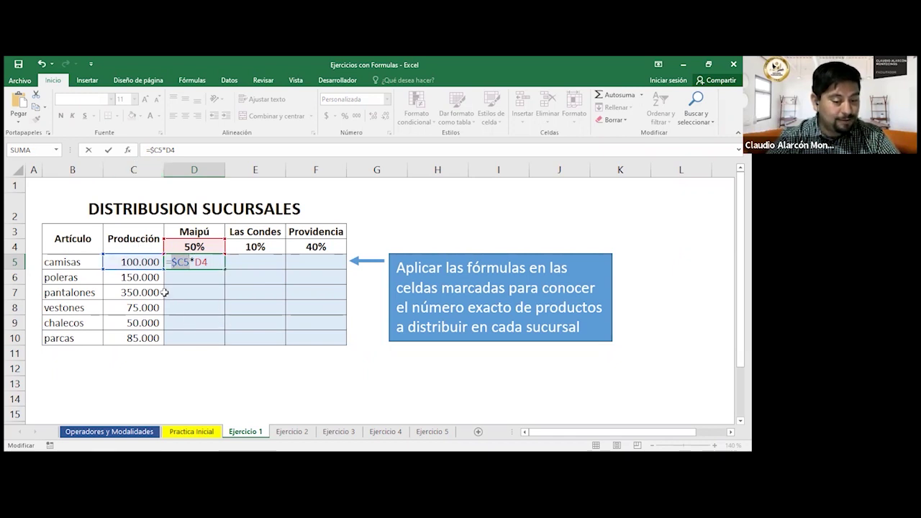
{"action": "left_click", "coordinate": [185, 262]}
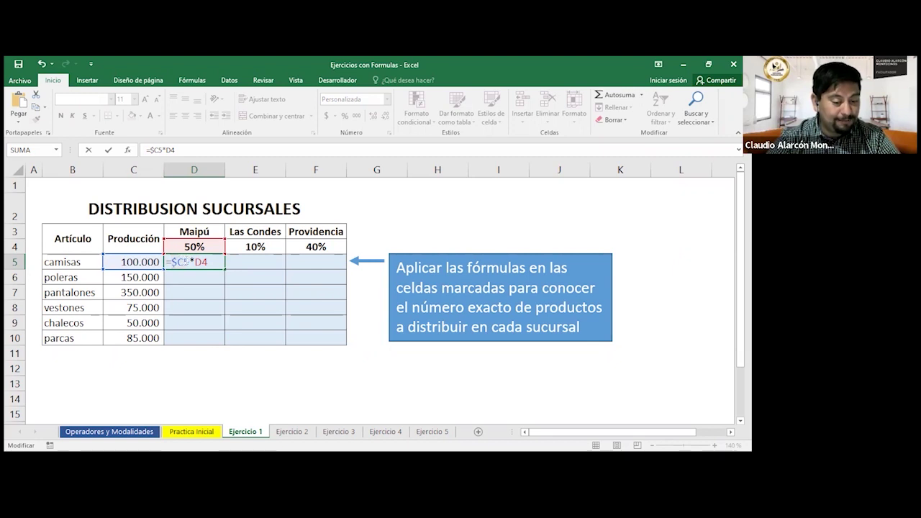
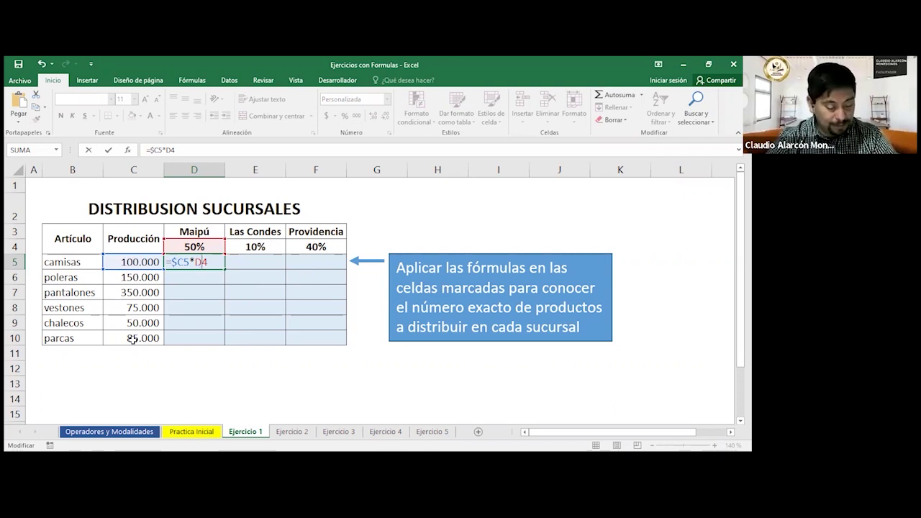
{"action": "key", "text": "F4"}
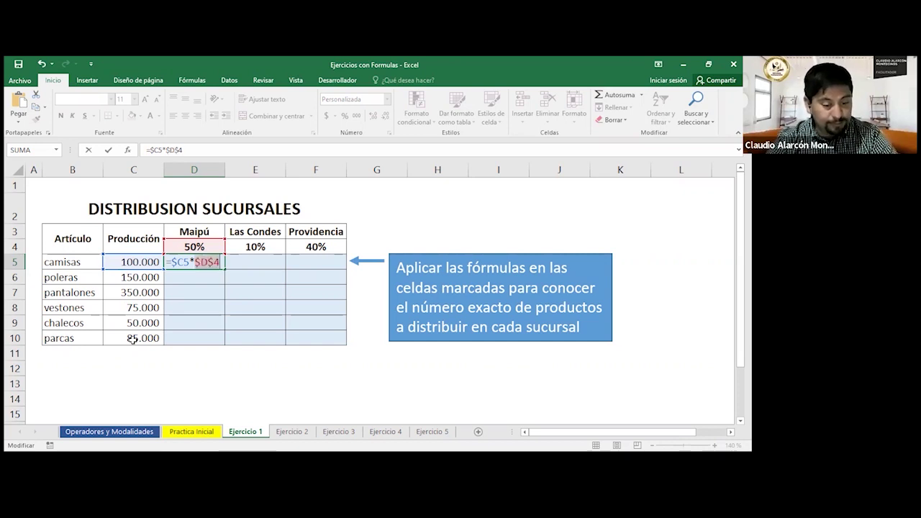
{"action": "key", "text": "F4"}
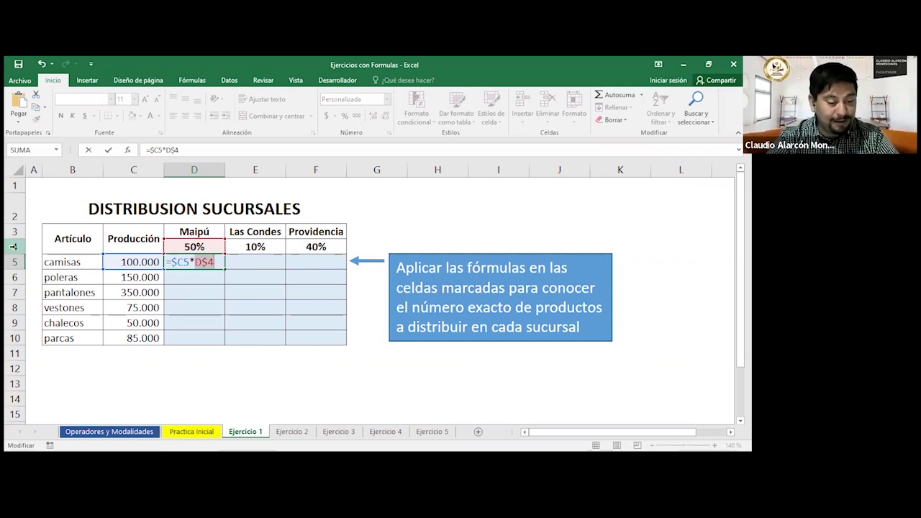
{"action": "key", "text": "Return"}
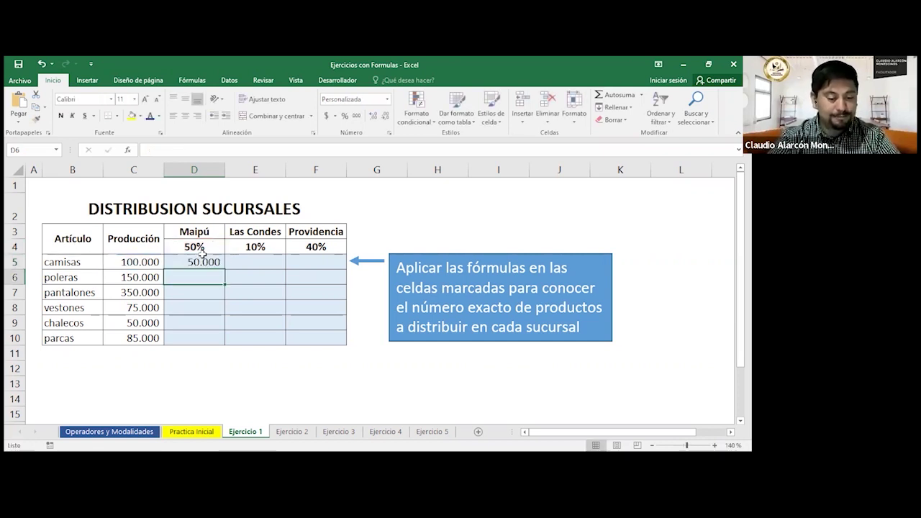
{"action": "left_click", "coordinate": [201, 259]}
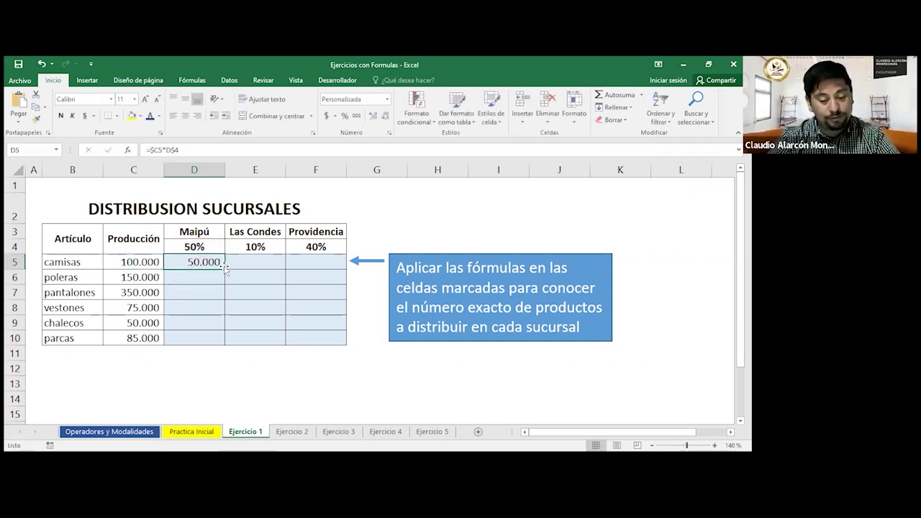
{"action": "left_click_drag", "start_coordinate": [225, 268], "coordinate": [347, 342]}
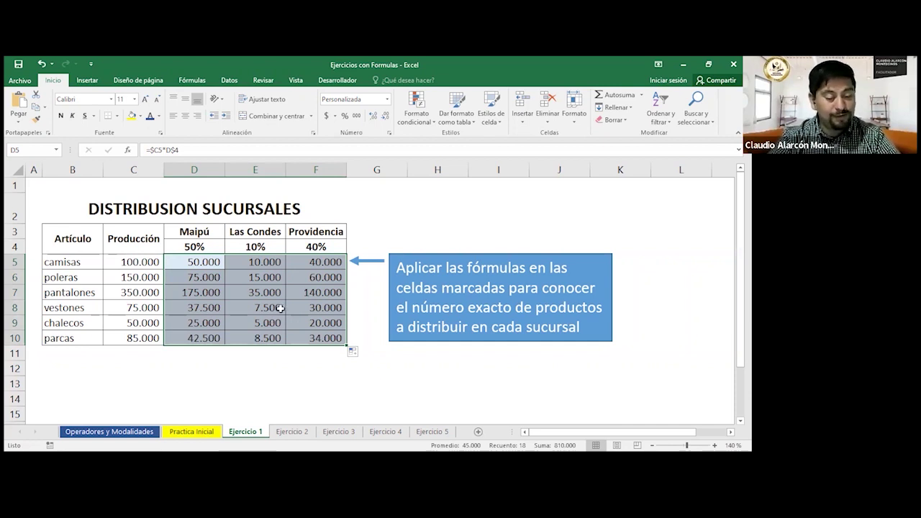
- Inspect the mixed references in the vestones formulas for Las Condes and Providencia, in E8 and F8
{"action": "double_click", "coordinate": [278, 307]}
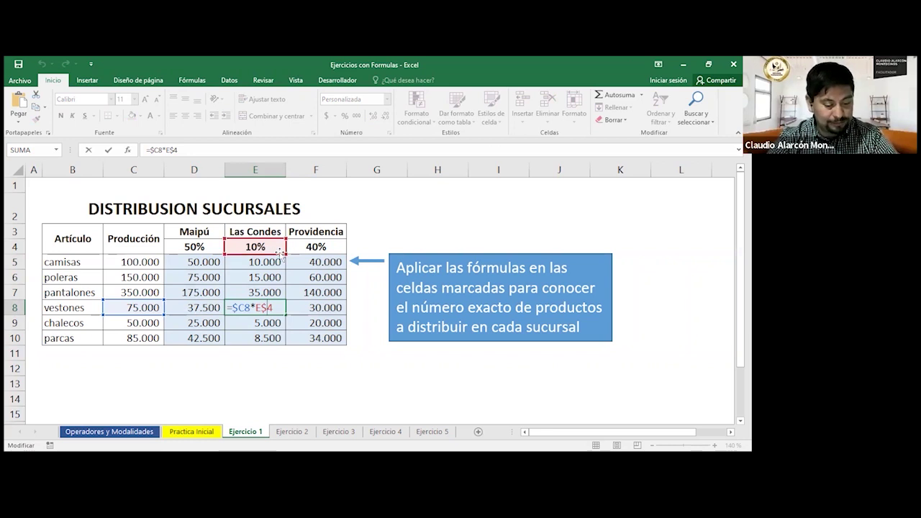
{"action": "key", "text": "Return"}
{"action": "left_click", "coordinate": [303, 303]}
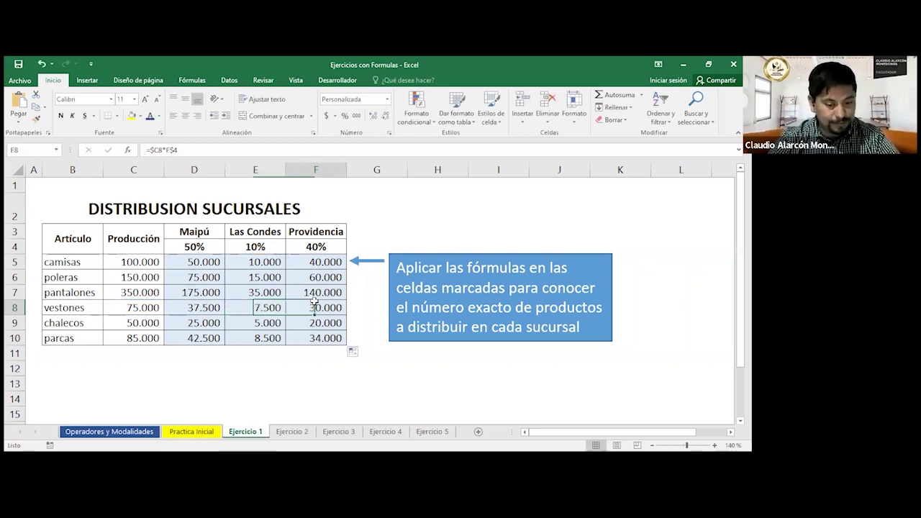
{"action": "left_click", "coordinate": [277, 307]}
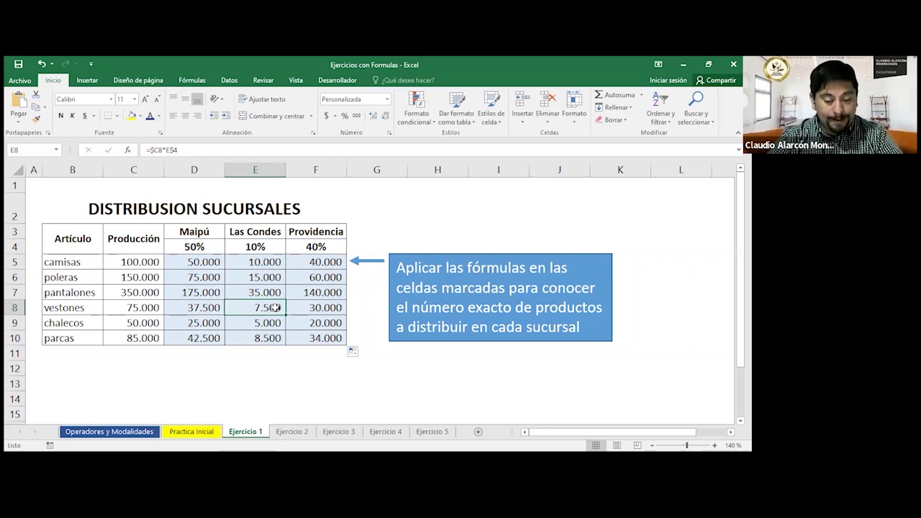
- Open the Ejercicio 2 sheet and look over the empty multiplication table grid C4:N15
{"action": "left_click", "coordinate": [299, 433]}
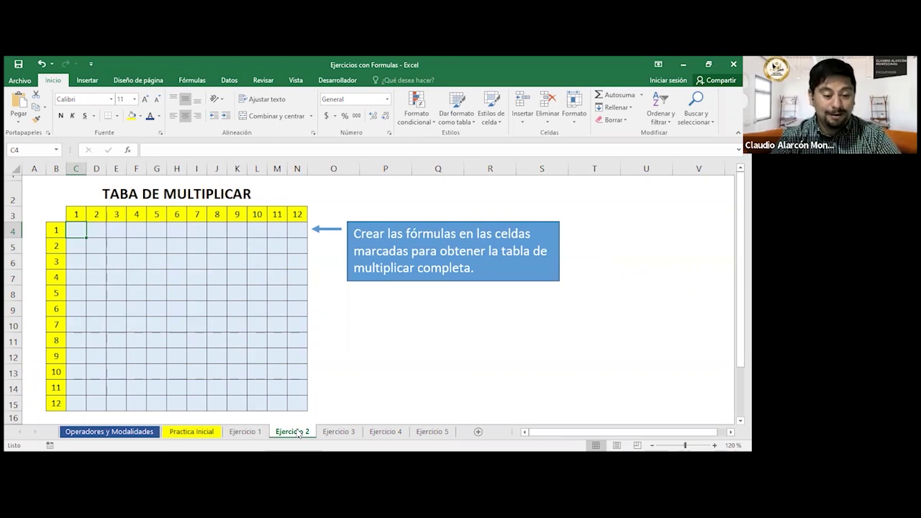
{"action": "left_click", "coordinate": [145, 284]}
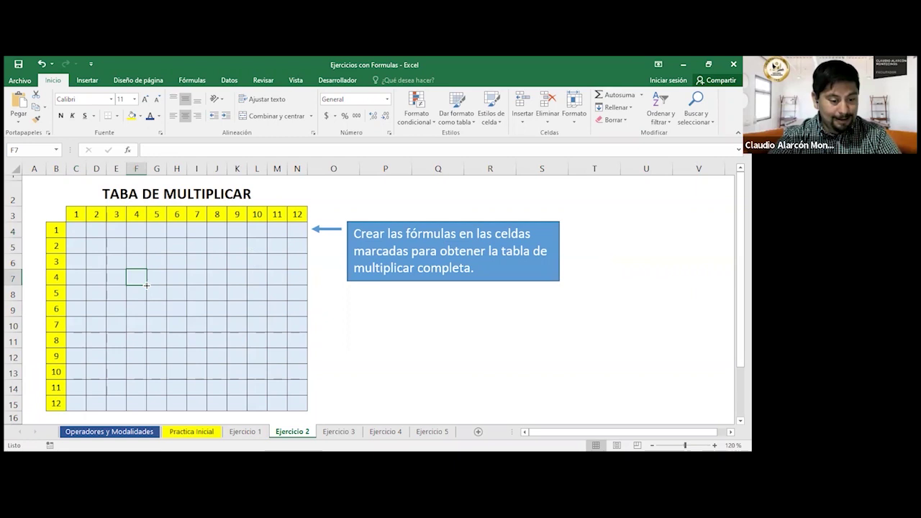
{"action": "left_click", "coordinate": [86, 225]}
{"action": "left_click_drag", "start_coordinate": [85, 225], "coordinate": [290, 344]}
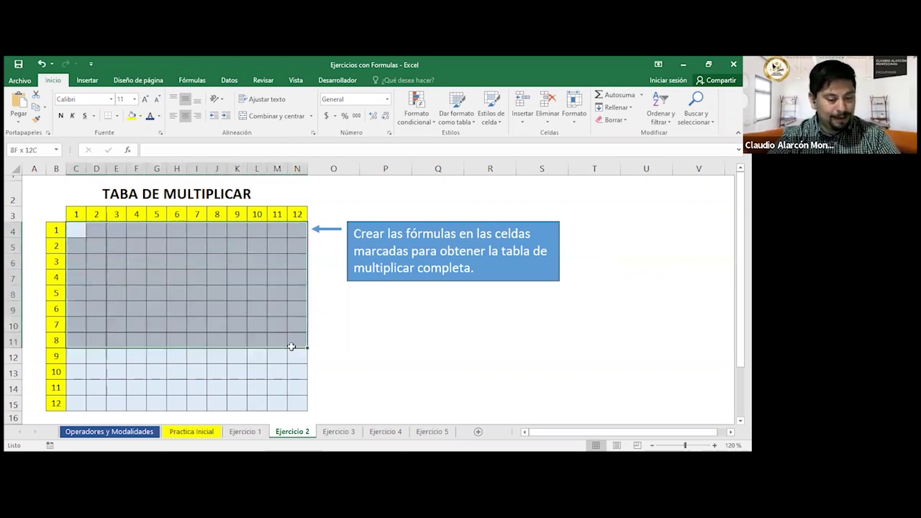
{"action": "left_click", "coordinate": [77, 231]}
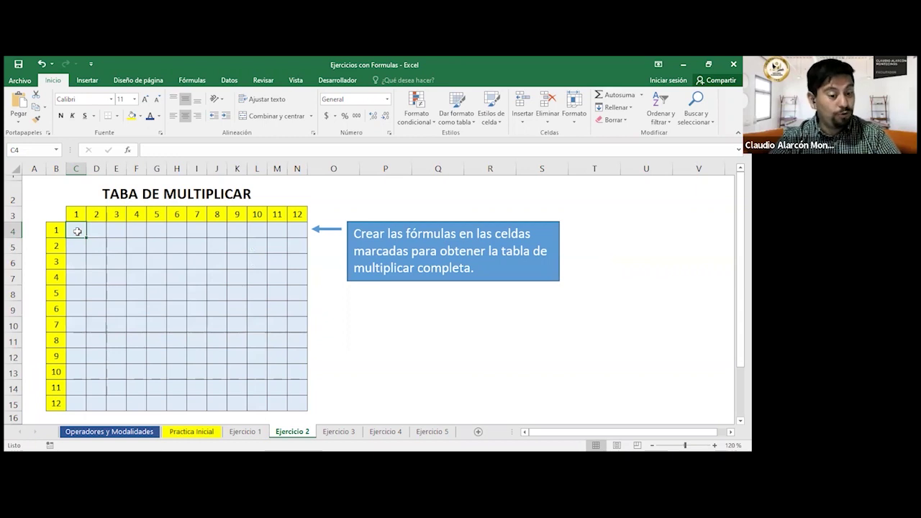
{"action": "left_click", "coordinate": [76, 245]}
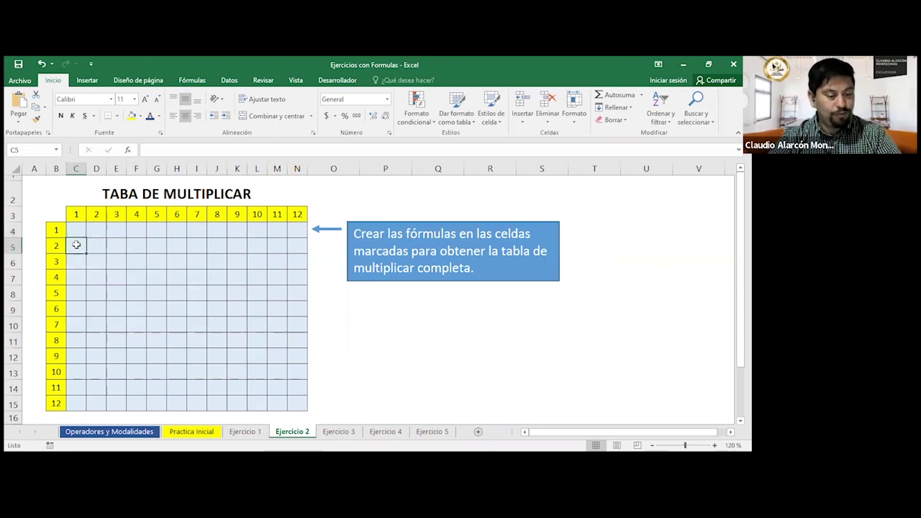
{"action": "left_click", "coordinate": [75, 262]}
{"action": "key", "text": "Right"}
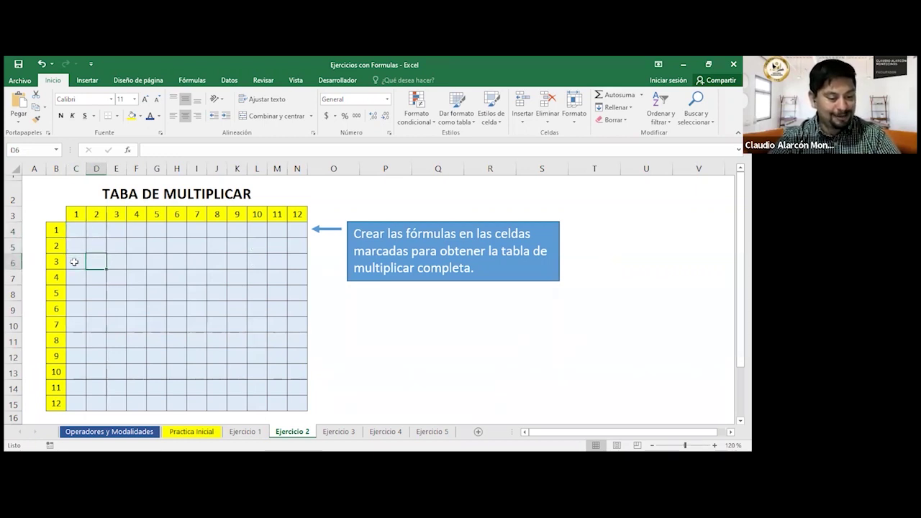
{"action": "left_click", "coordinate": [131, 262]}
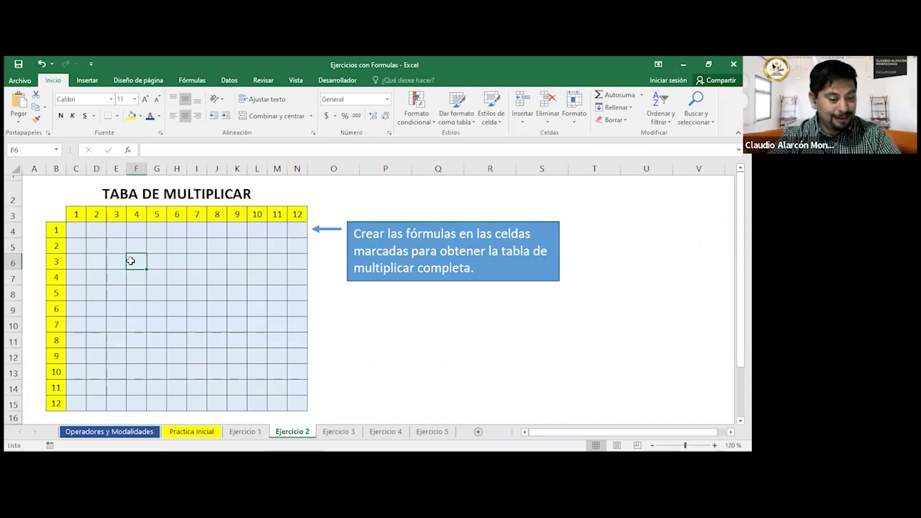
{"action": "left_click", "coordinate": [216, 331]}
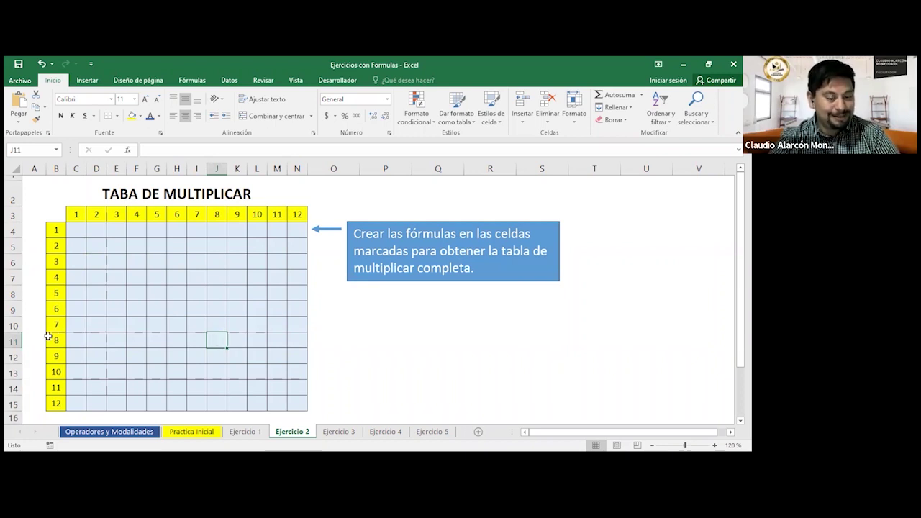
- Enter =B4*$C$3 in C4, fill it down through C15, and inspect the copied references in C7
{"action": "left_click", "coordinate": [76, 231]}
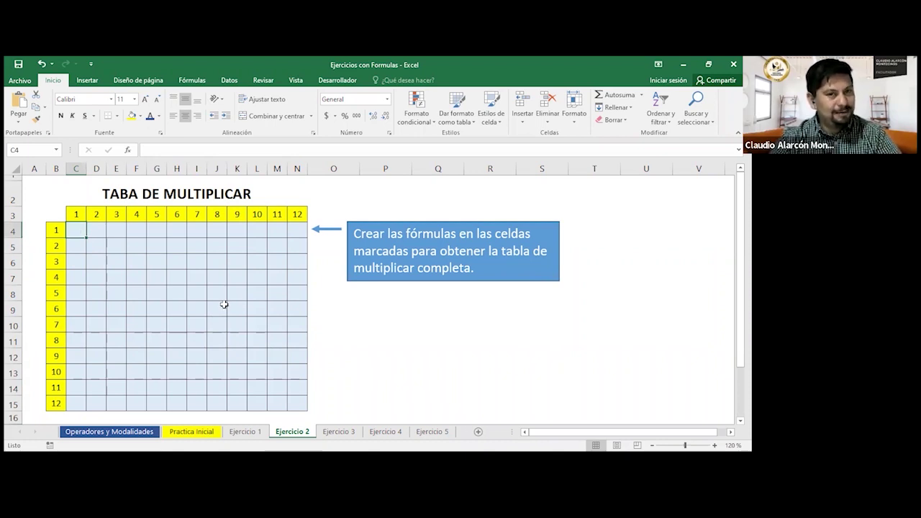
{"action": "type", "text": "="}
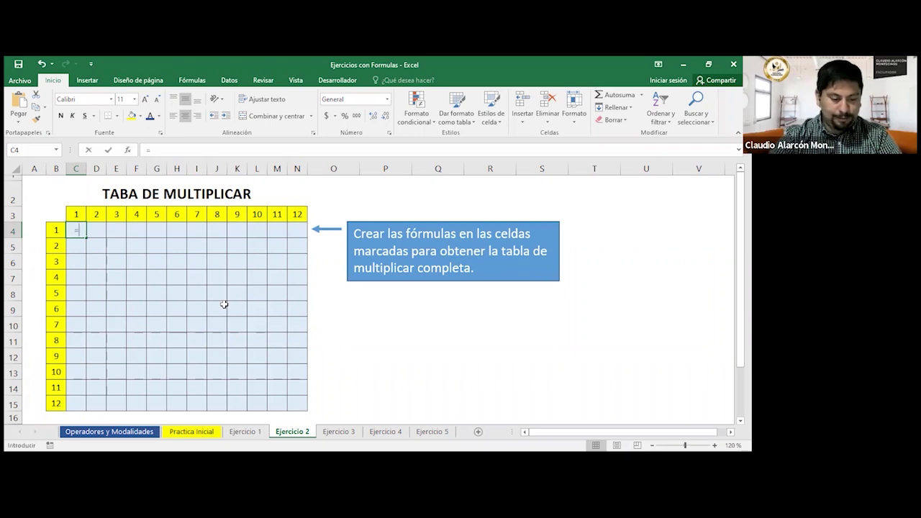
{"action": "left_click", "coordinate": [51, 230]}
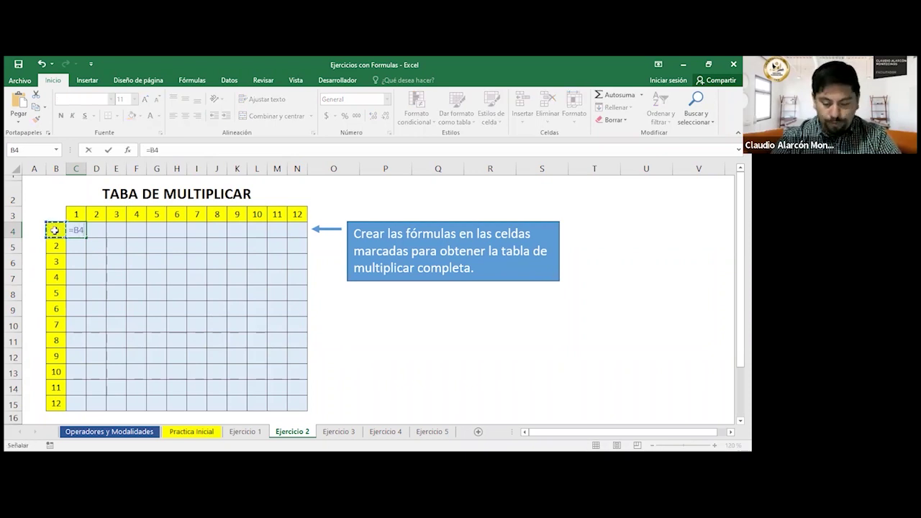
{"action": "type", "text": "*"}
{"action": "left_click", "coordinate": [78, 215]}
{"action": "key", "text": "F4"}
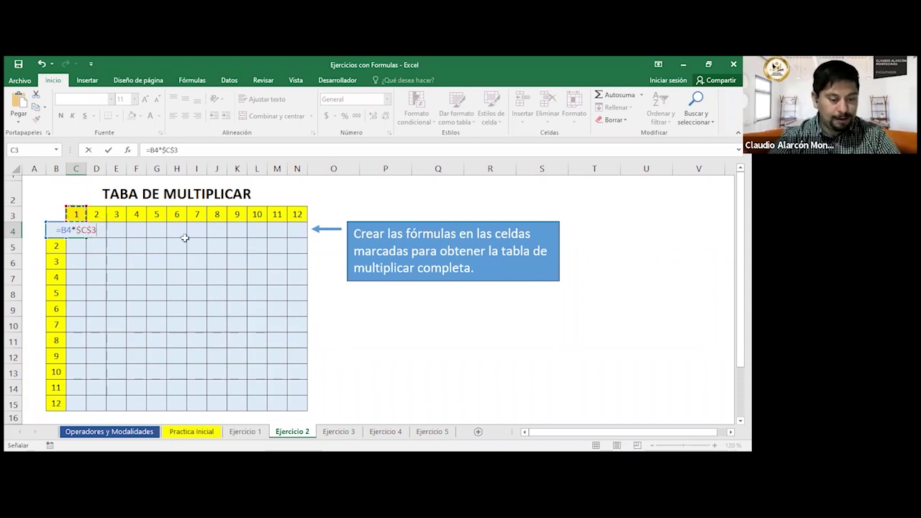
{"action": "key", "text": "Return"}
{"action": "left_click", "coordinate": [79, 231]}
{"action": "double_click", "coordinate": [84, 240]}
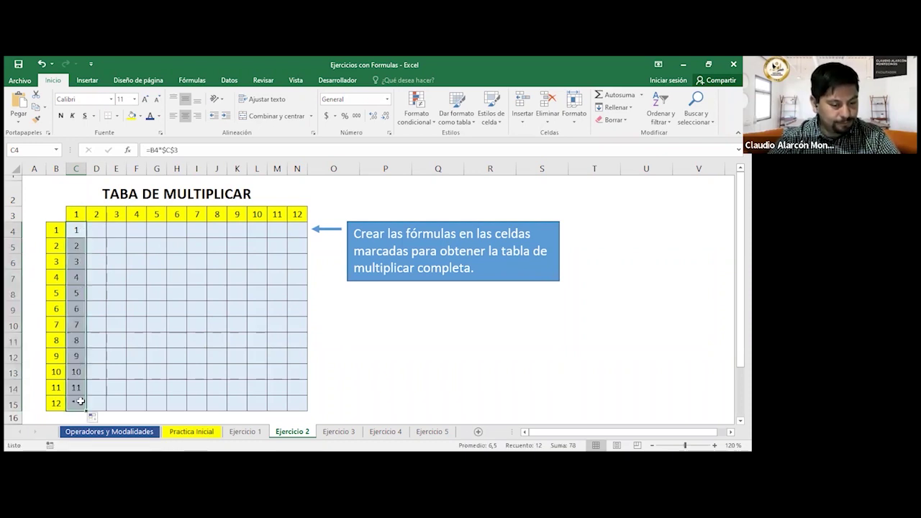
{"action": "double_click", "coordinate": [78, 276]}
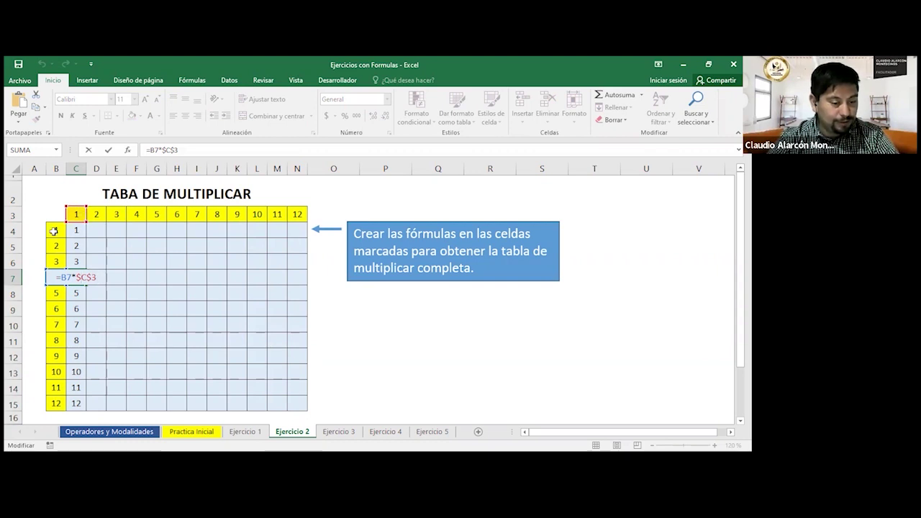
{"action": "key", "text": "Return"}
- Enter =B4*$D$3 in D4, fill it down through D15, and inspect the copied references in D5
{"action": "left_click", "coordinate": [97, 229]}
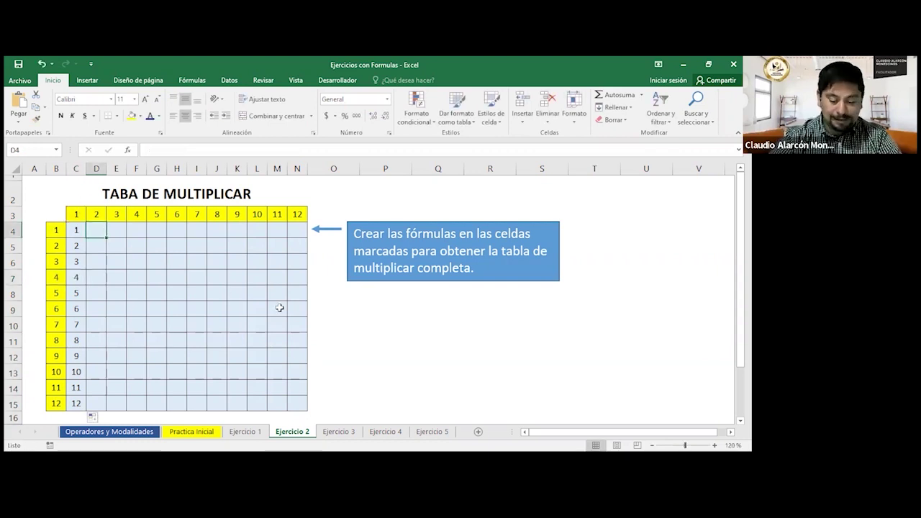
{"action": "type", "text": "="}
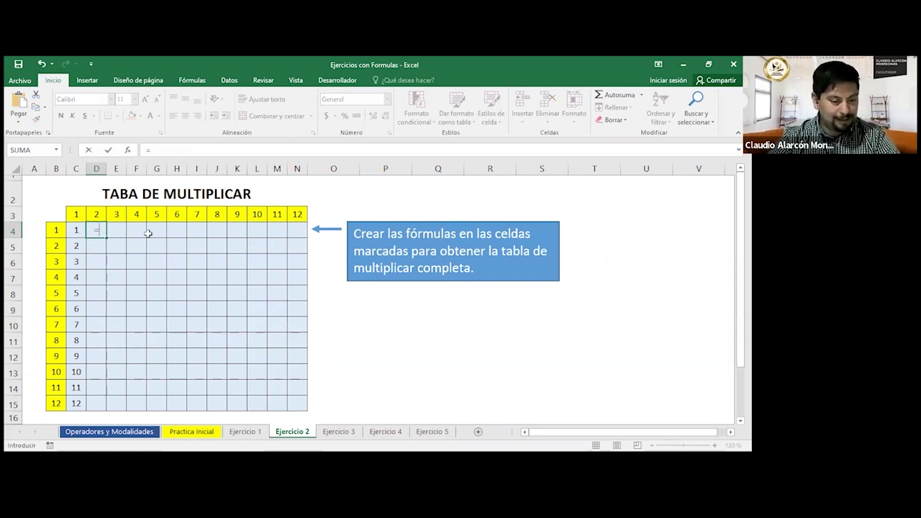
{"action": "left_click", "coordinate": [54, 230]}
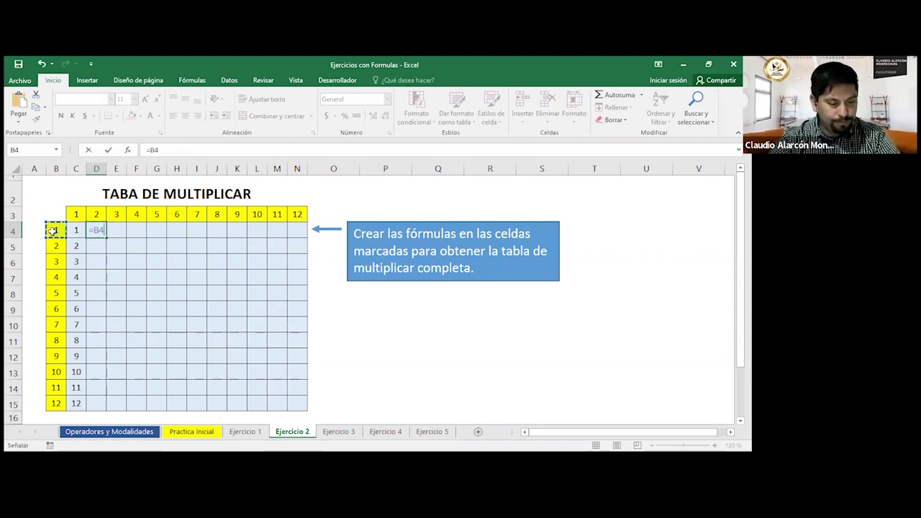
{"action": "type", "text": "*"}
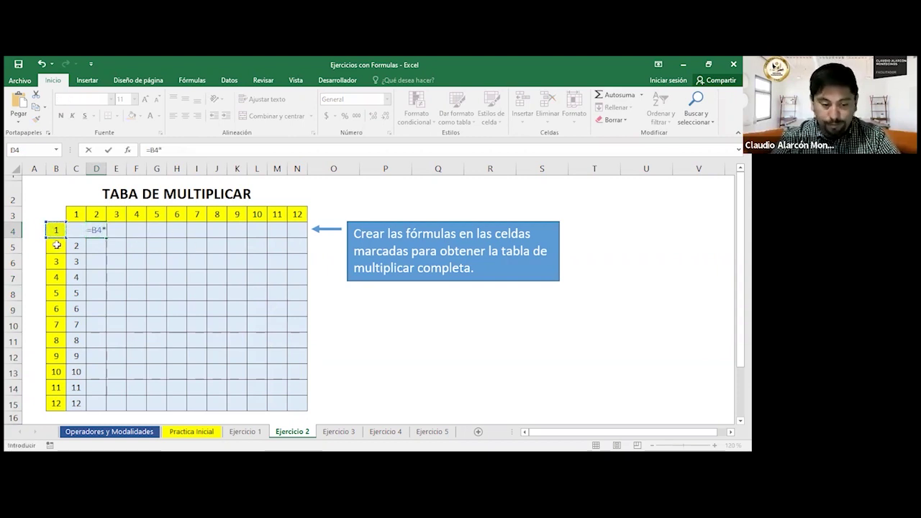
{"action": "left_click", "coordinate": [97, 215]}
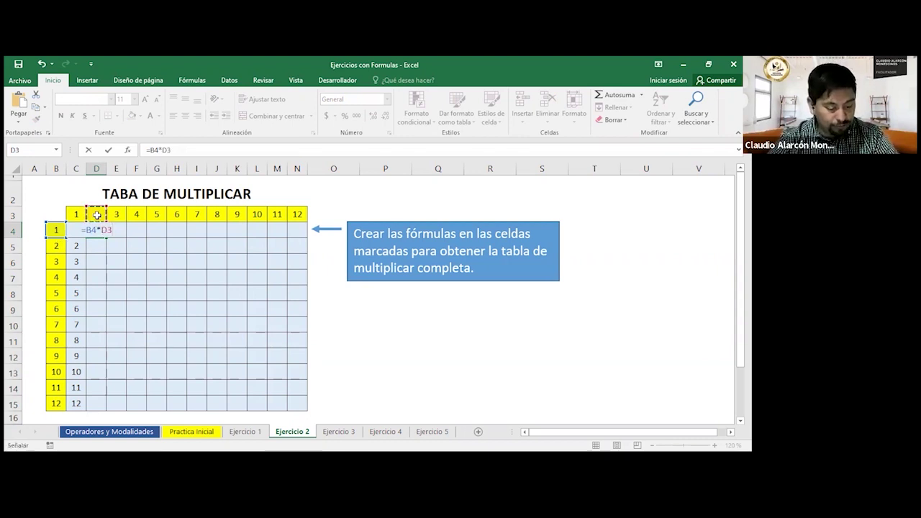
{"action": "key", "text": "Return"}
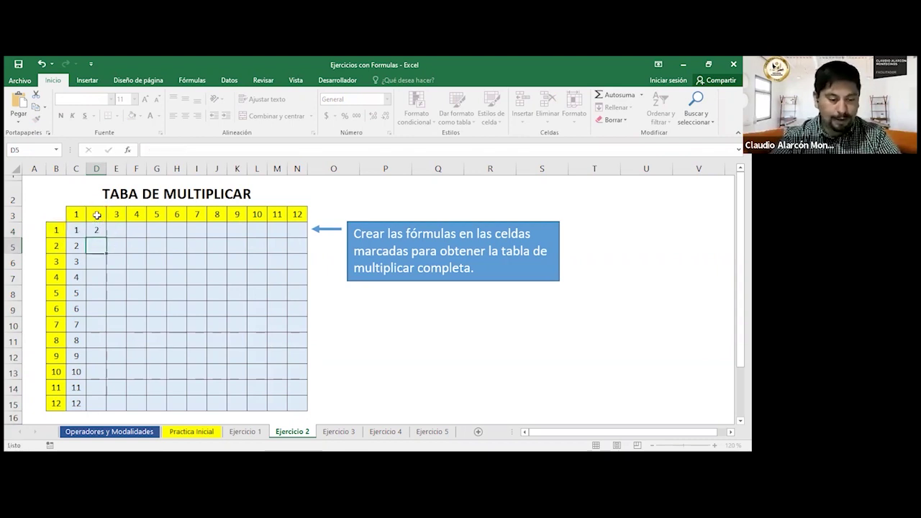
{"action": "left_click", "coordinate": [98, 229]}
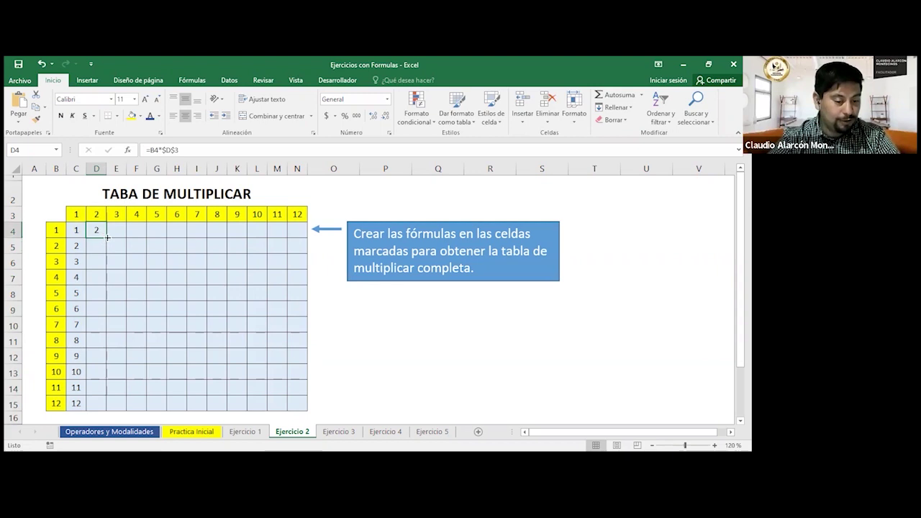
{"action": "double_click", "coordinate": [106, 238]}
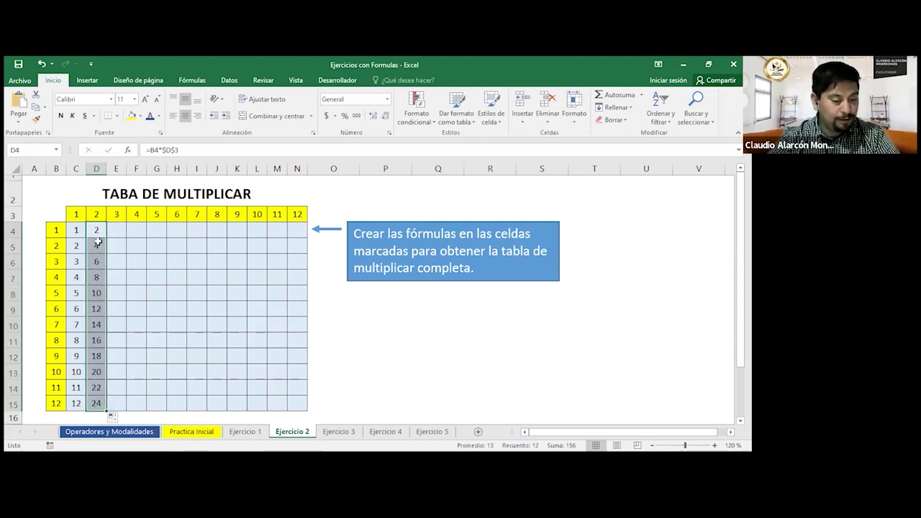
{"action": "double_click", "coordinate": [98, 248]}
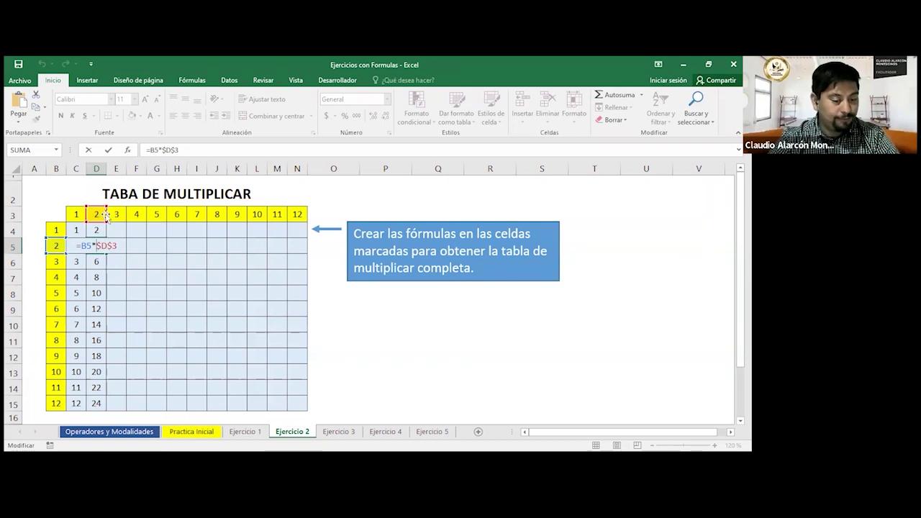
{"action": "key", "text": "Escape"}
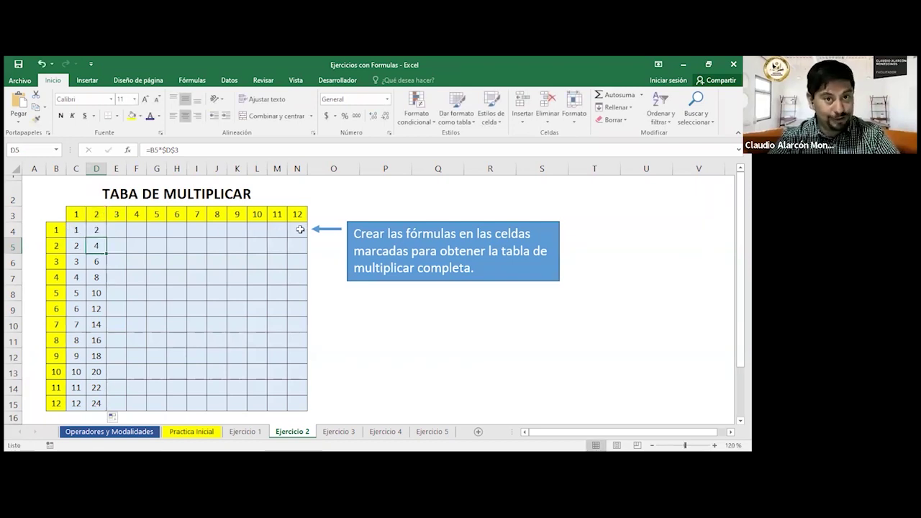
- Clear the formulas from the first two columns of the multiplication table, C4:D15
{"action": "left_click", "coordinate": [78, 231]}
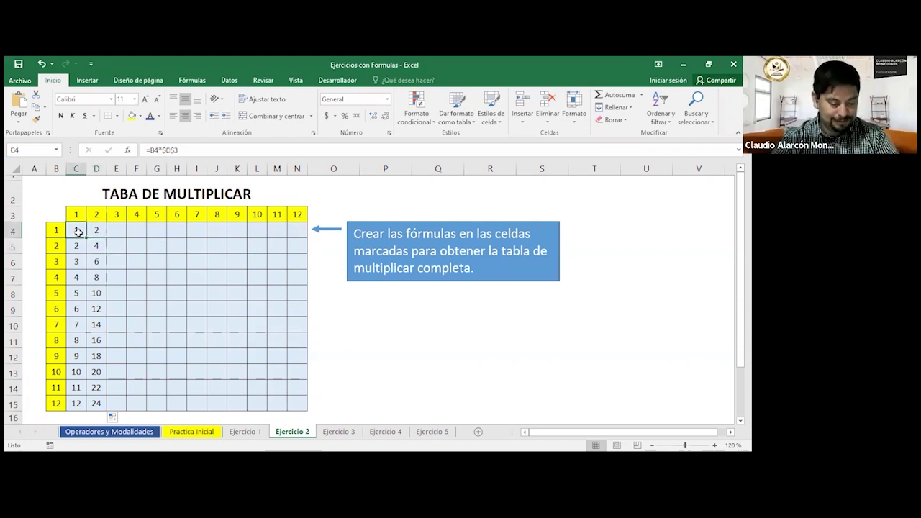
{"action": "left_click_drag", "start_coordinate": [79, 231], "coordinate": [96, 230]}
{"action": "key", "text": "ctrl+shift+Down"}
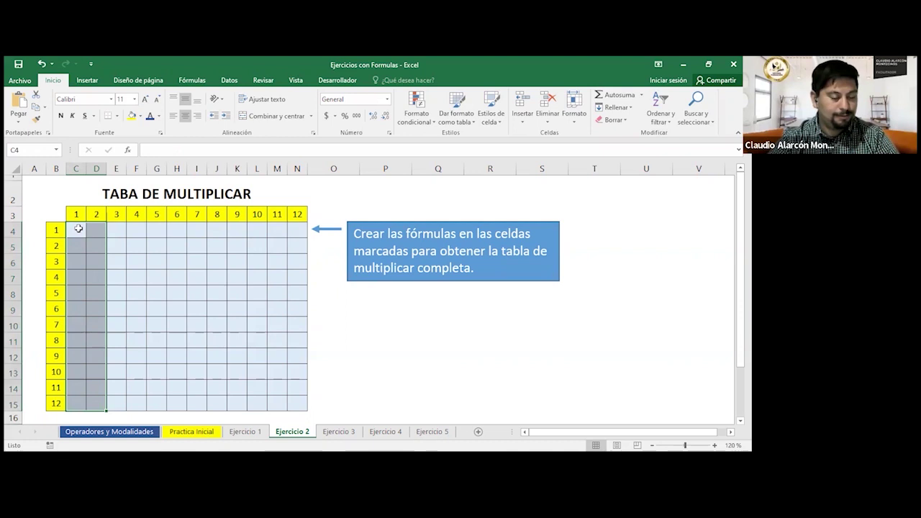
{"action": "key", "text": "ctrl+z"}
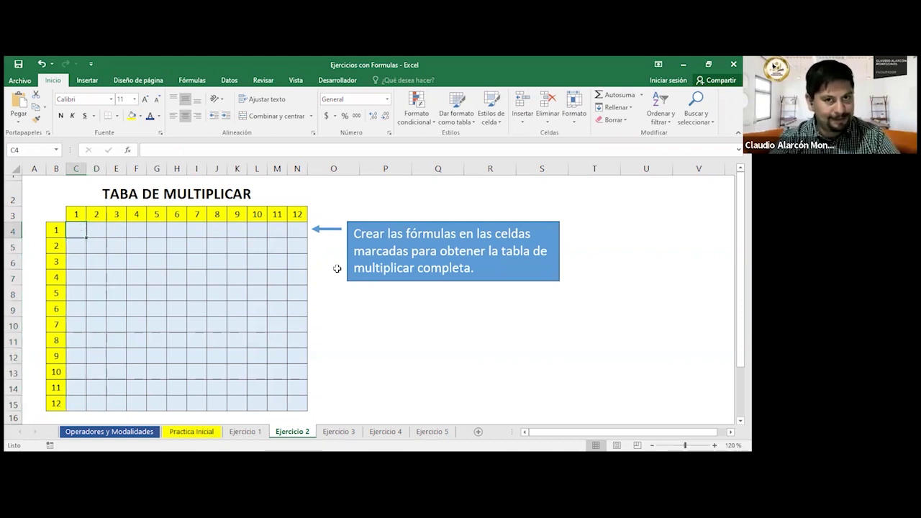
- Enter the mixed-reference formula =$B4*C$3 in C4, locking column B for the row headers and row 3 for the column headers
{"action": "type", "text": "="}
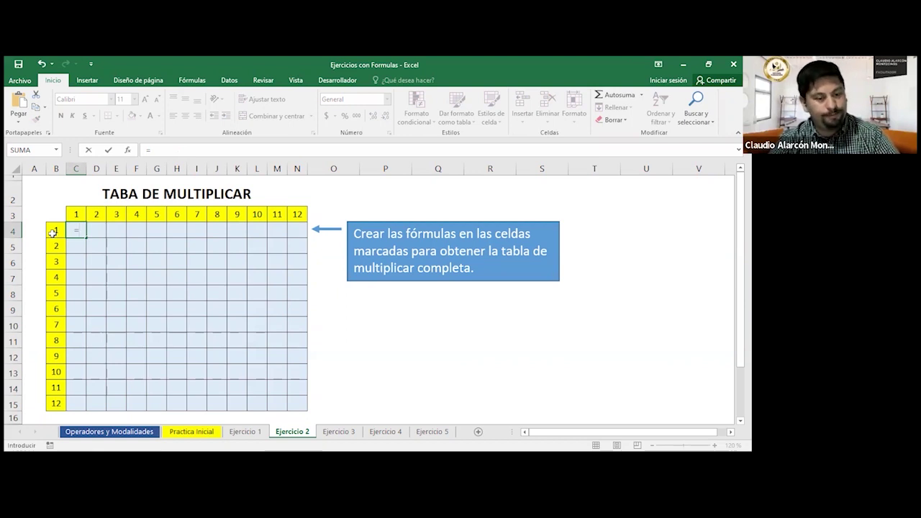
{"action": "left_click", "coordinate": [57, 231]}
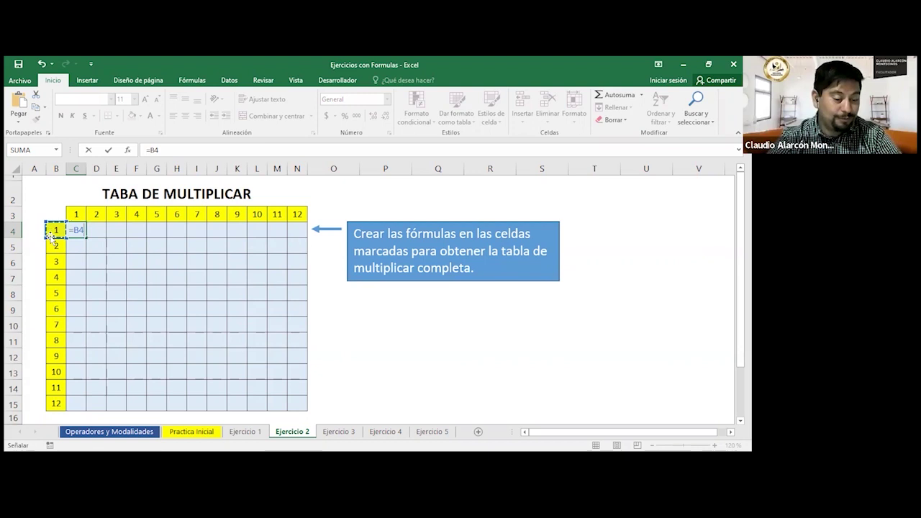
{"action": "left_click", "coordinate": [81, 230]}
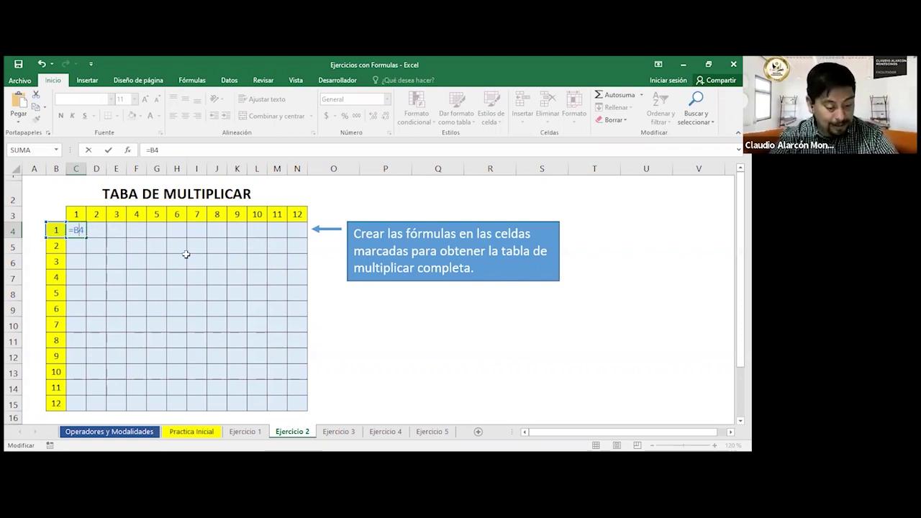
{"action": "key", "text": "F4"}
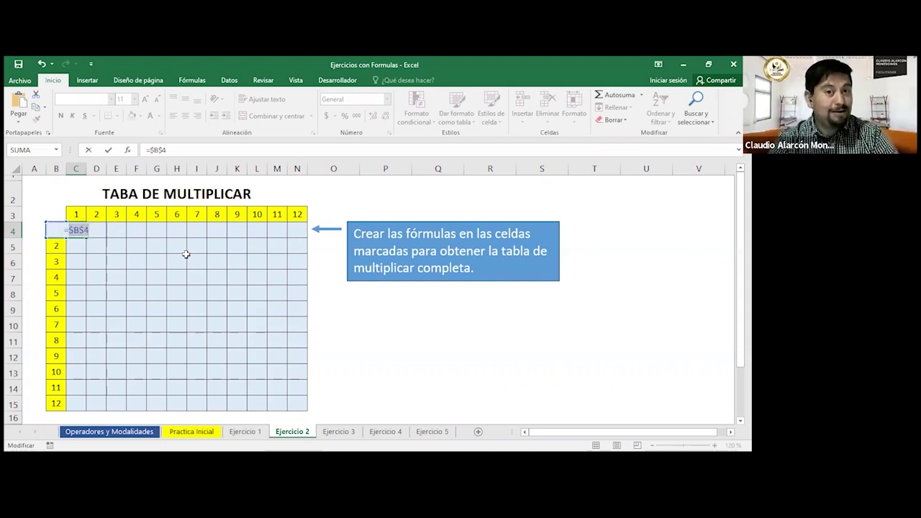
{"action": "key", "text": "F4"}
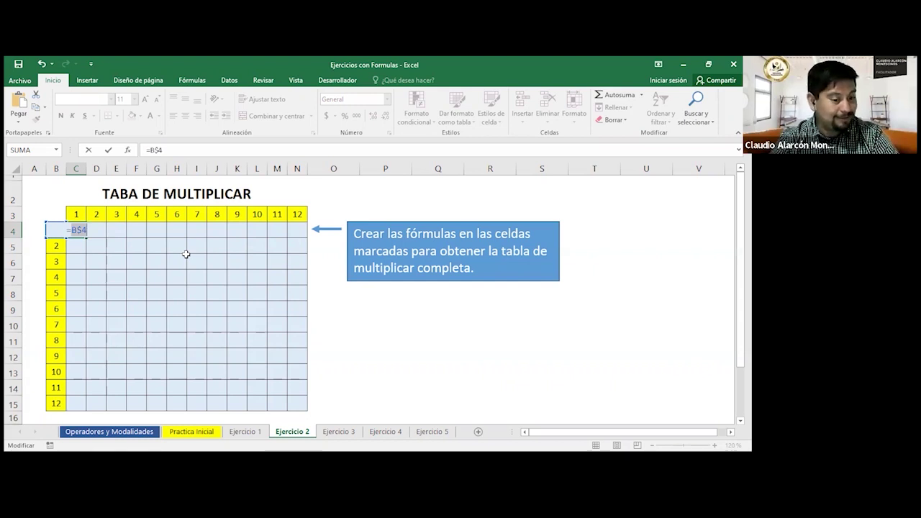
{"action": "key", "text": "F4"}
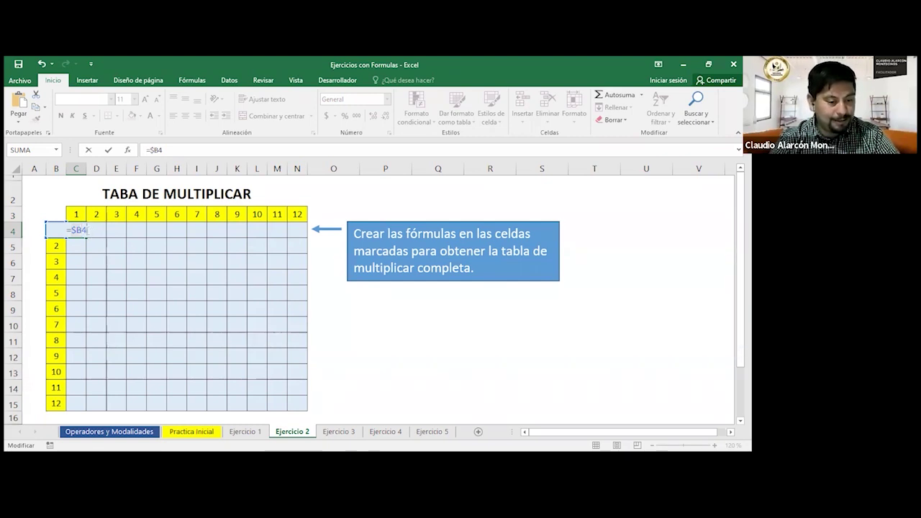
{"action": "type", "text": "*"}
{"action": "left_click", "coordinate": [79, 215]}
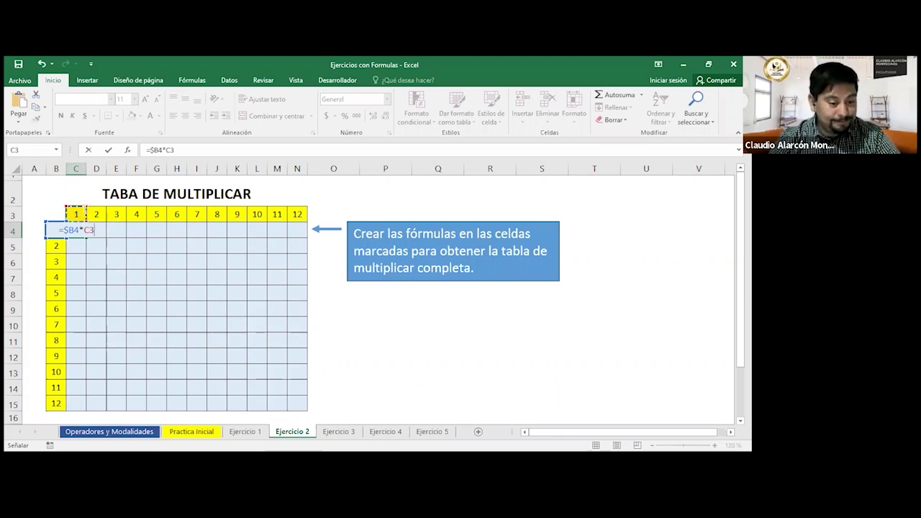
{"action": "key", "text": "F2"}
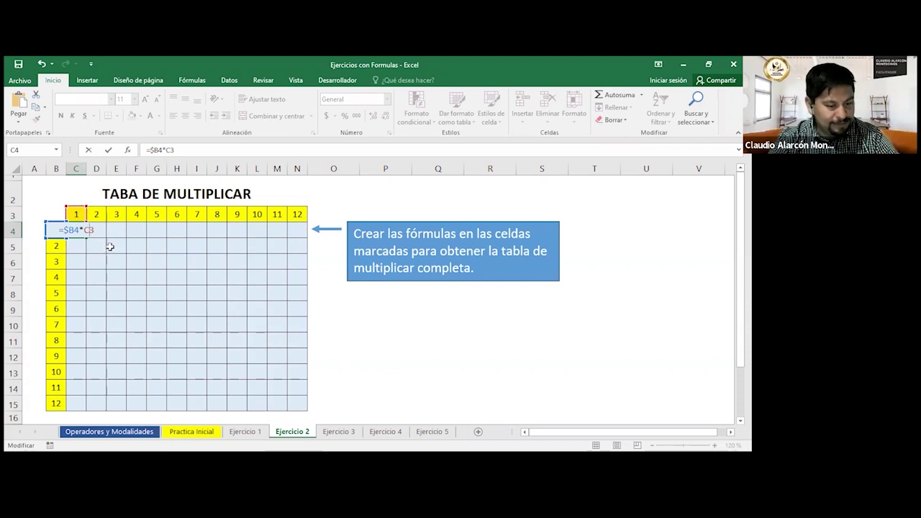
{"action": "key", "text": "F4"}
{"action": "key", "text": "F4"}
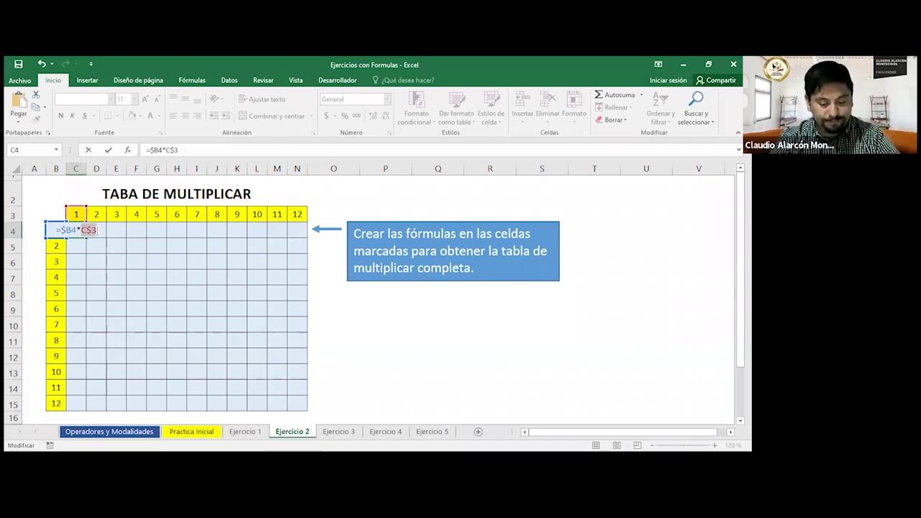
{"action": "key", "text": "Return"}
- Fill the C4 formula across to N4 and down through row 15, and inspect the copied references in K11
{"action": "left_click", "coordinate": [79, 230]}
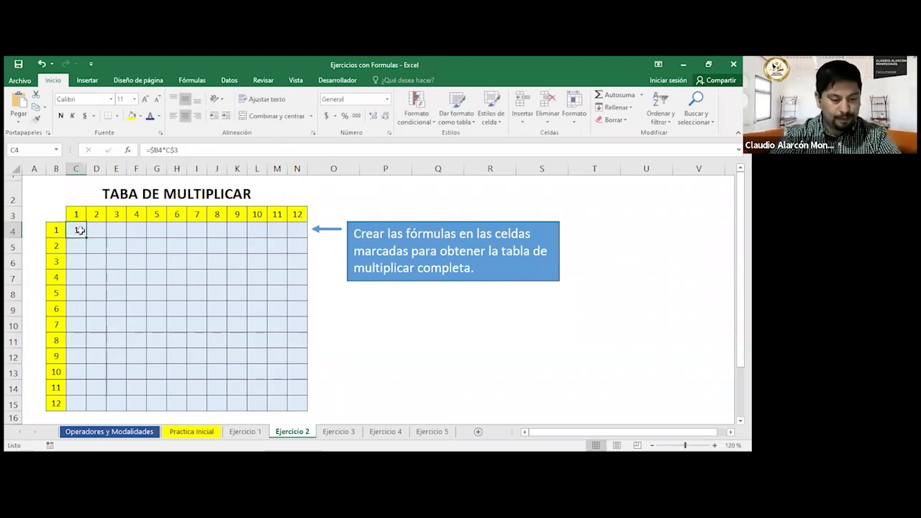
{"action": "left_click_drag", "start_coordinate": [86, 239], "coordinate": [308, 242]}
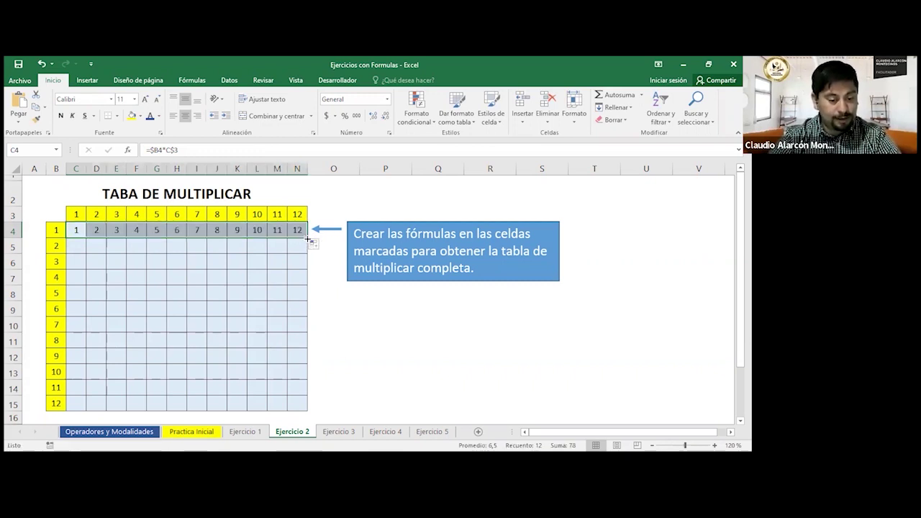
{"action": "double_click", "coordinate": [307, 238]}
{"action": "left_click", "coordinate": [277, 326]}
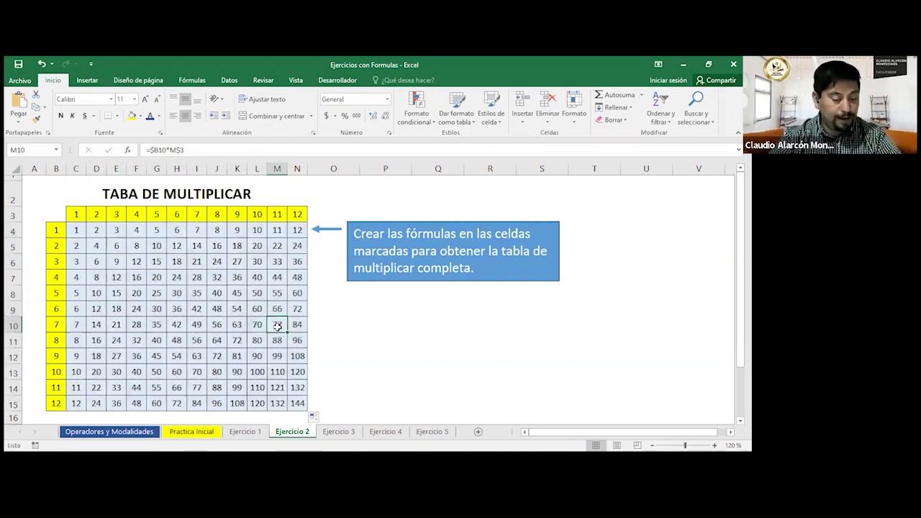
{"action": "double_click", "coordinate": [238, 340]}
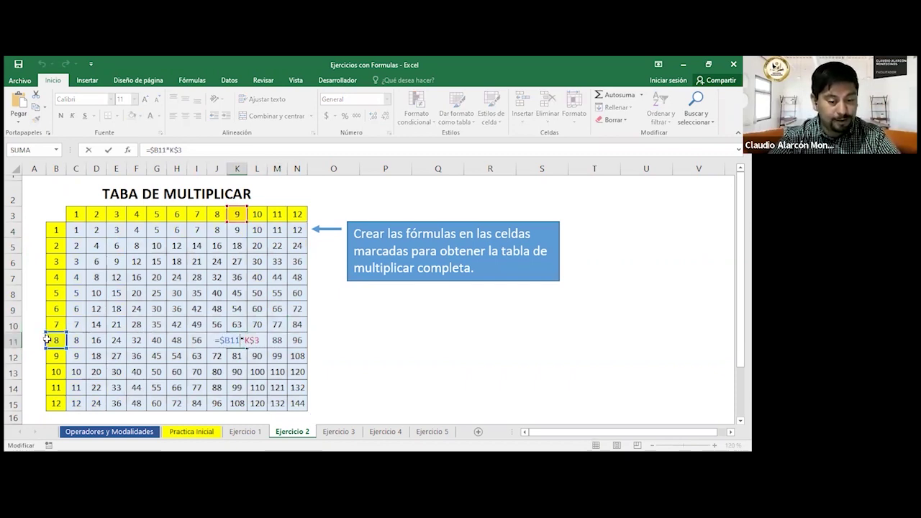
{"action": "key", "text": "Return"}
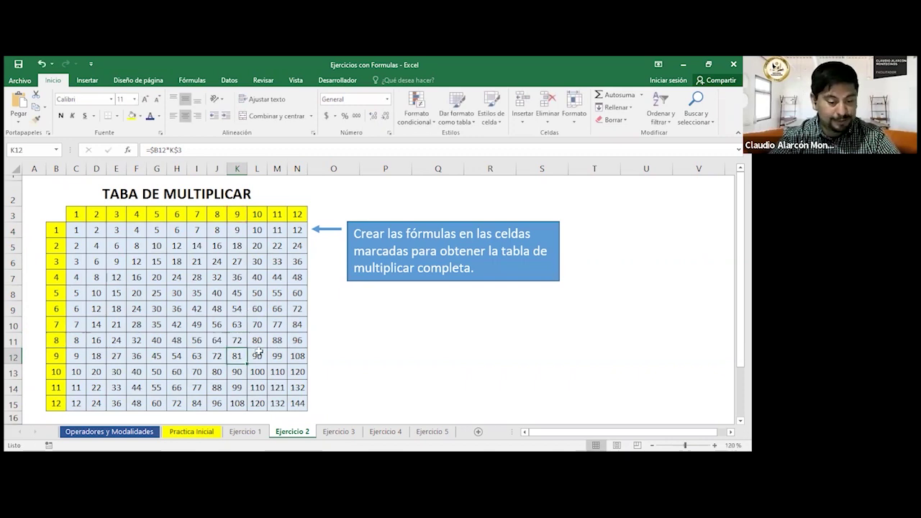
{"action": "left_click", "coordinate": [326, 356]}
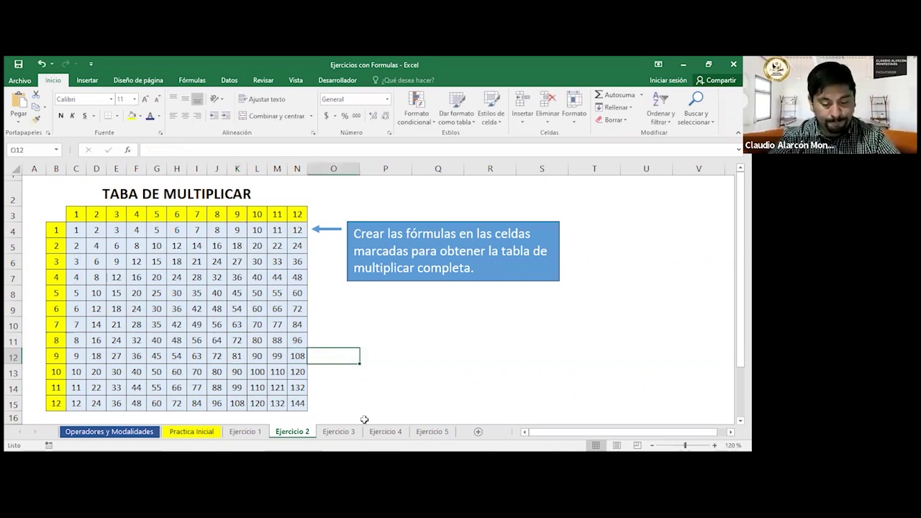
- Open the Ejercicio 3 sheet and examine how column B and table D3:G8 relate to the marked cells I3:L8
{"action": "left_click", "coordinate": [339, 431]}
{"action": "left_click", "coordinate": [535, 332]}
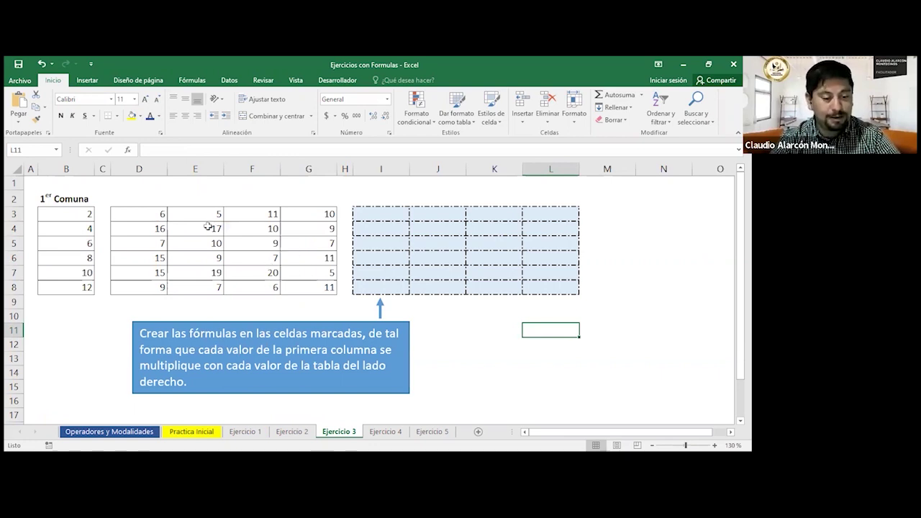
{"action": "left_click", "coordinate": [379, 210]}
{"action": "left_click_drag", "start_coordinate": [67, 208], "coordinate": [72, 277]}
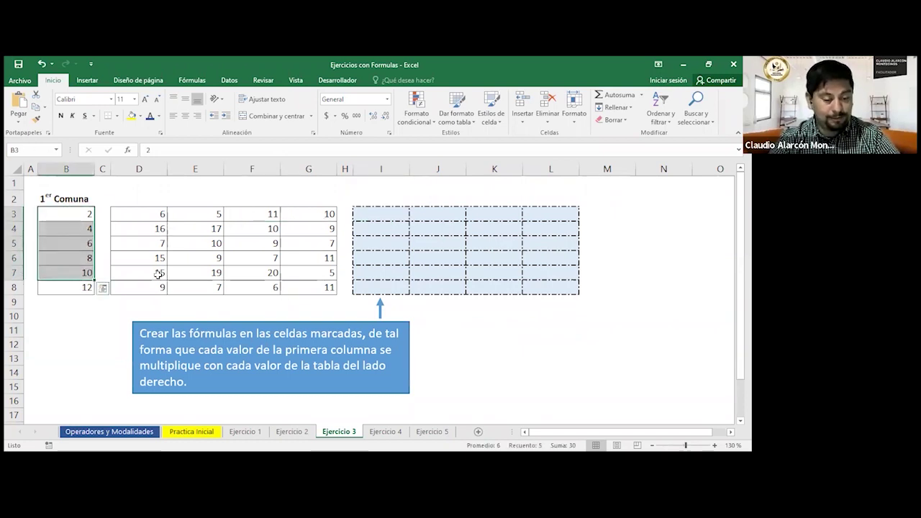
{"action": "left_click", "coordinate": [379, 213]}
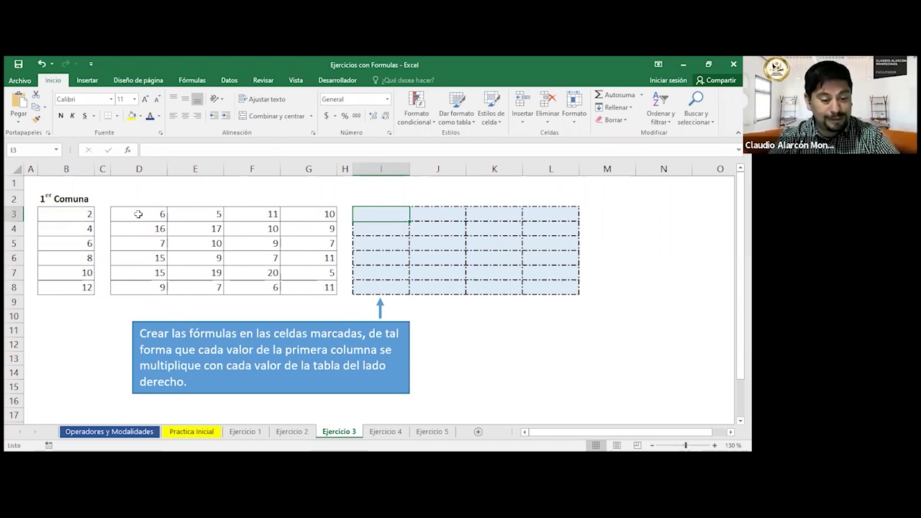
{"action": "left_click", "coordinate": [438, 211]}
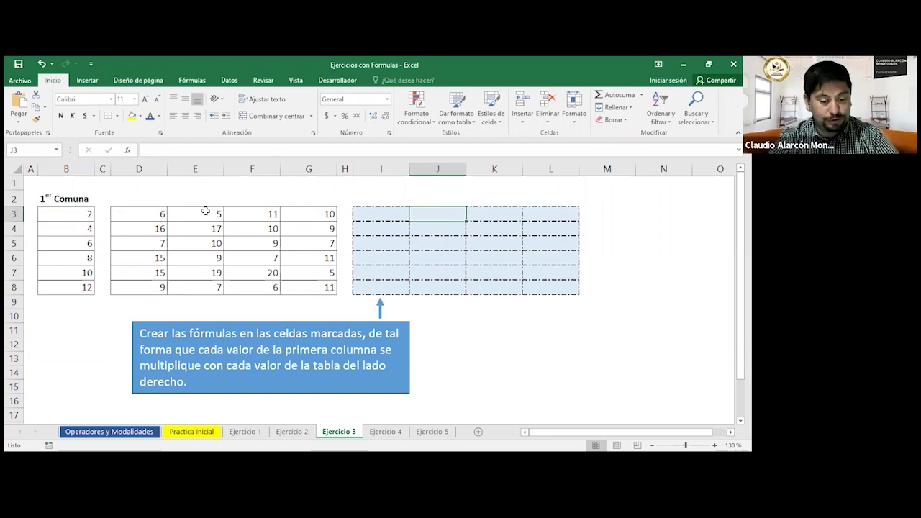
{"action": "left_click", "coordinate": [478, 209]}
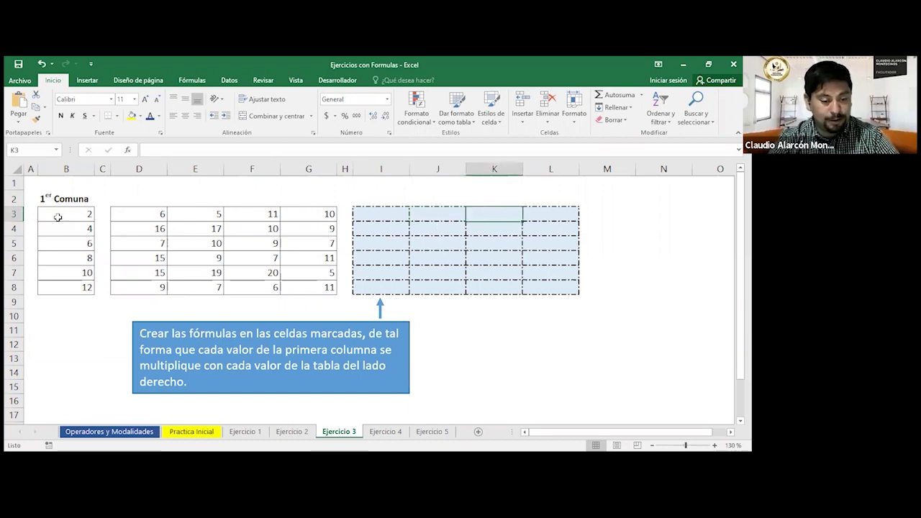
{"action": "left_click", "coordinate": [547, 215]}
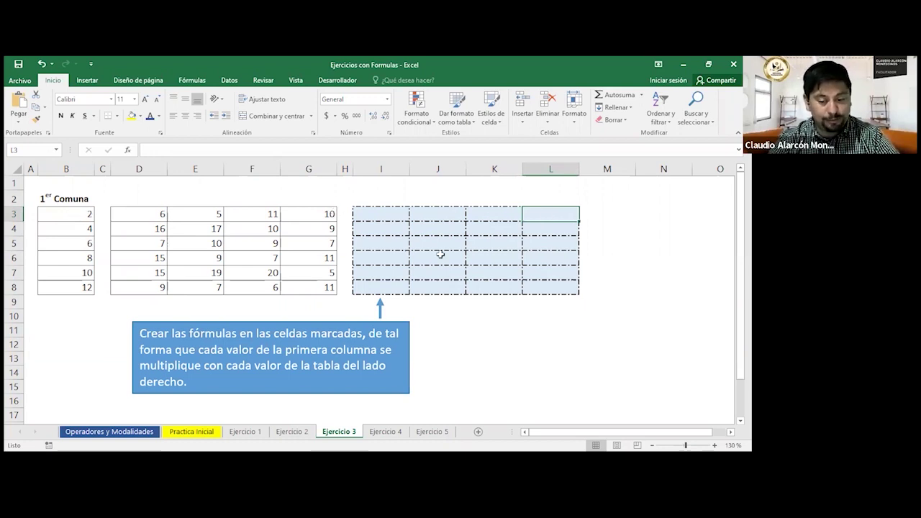
{"action": "left_click", "coordinate": [476, 260]}
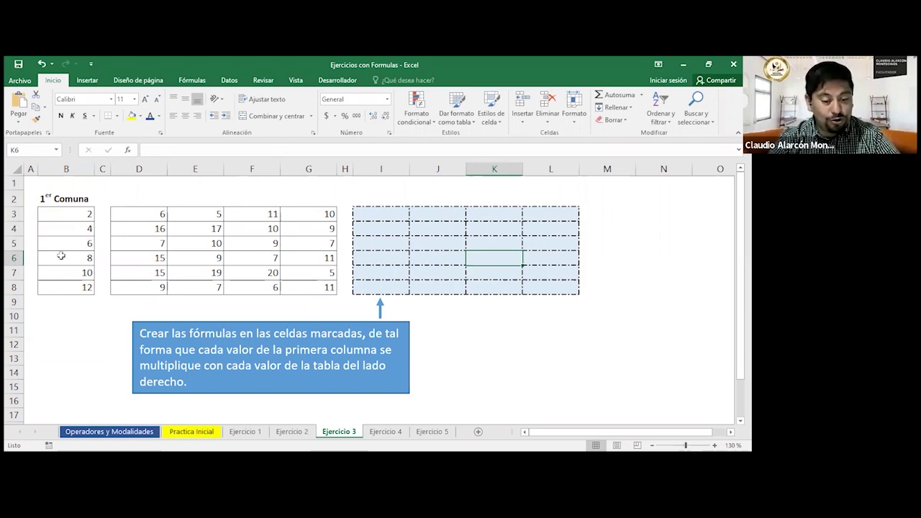
- Enter =$B3*D3 in I3, locking only column B and leaving D3 relative
{"action": "left_click", "coordinate": [385, 211]}
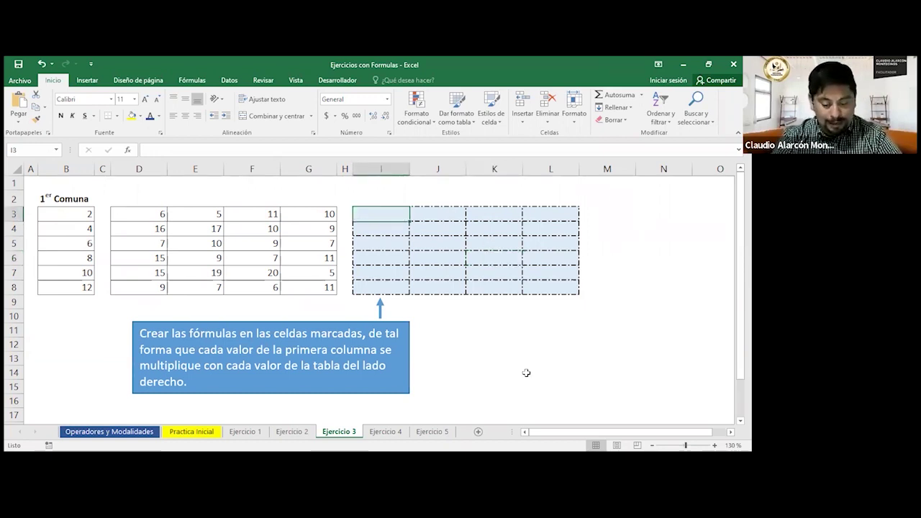
{"action": "type", "text": "="}
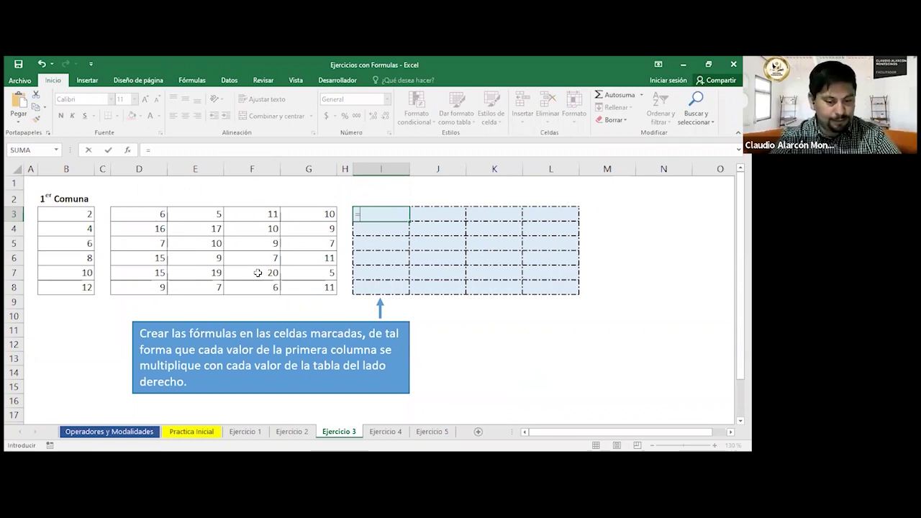
{"action": "left_click", "coordinate": [62, 210]}
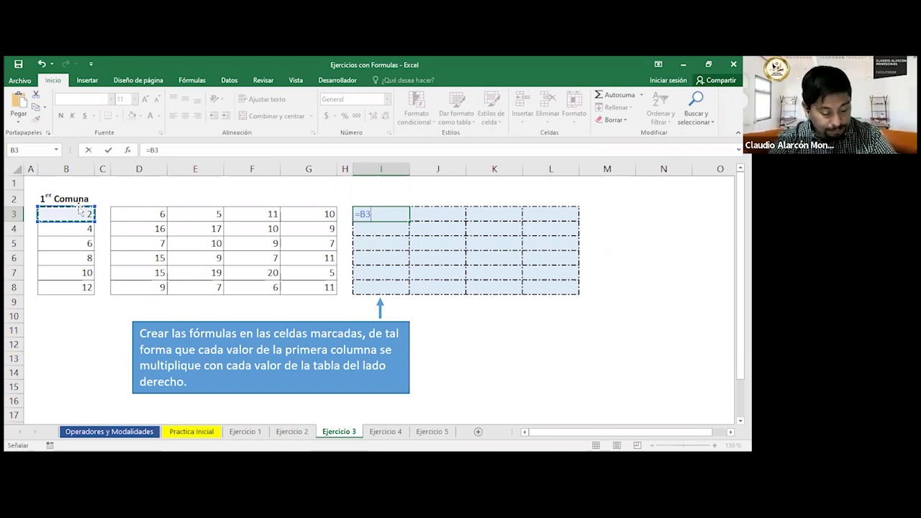
{"action": "key", "text": "F4"}
{"action": "key", "text": "F4"}
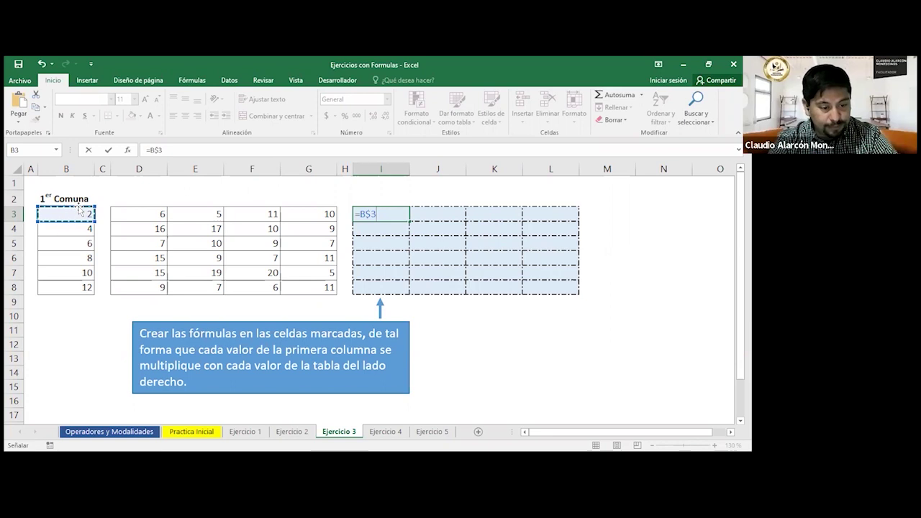
{"action": "key", "text": "F4"}
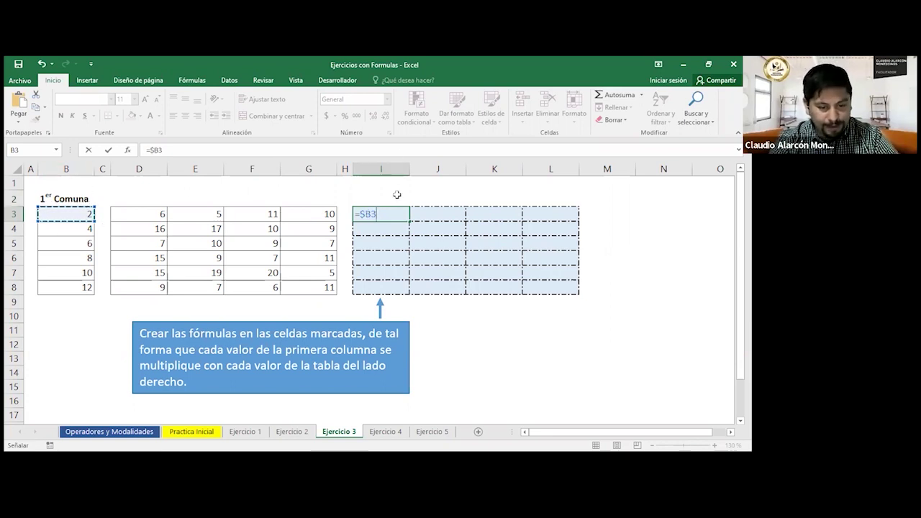
{"action": "type", "text": "*"}
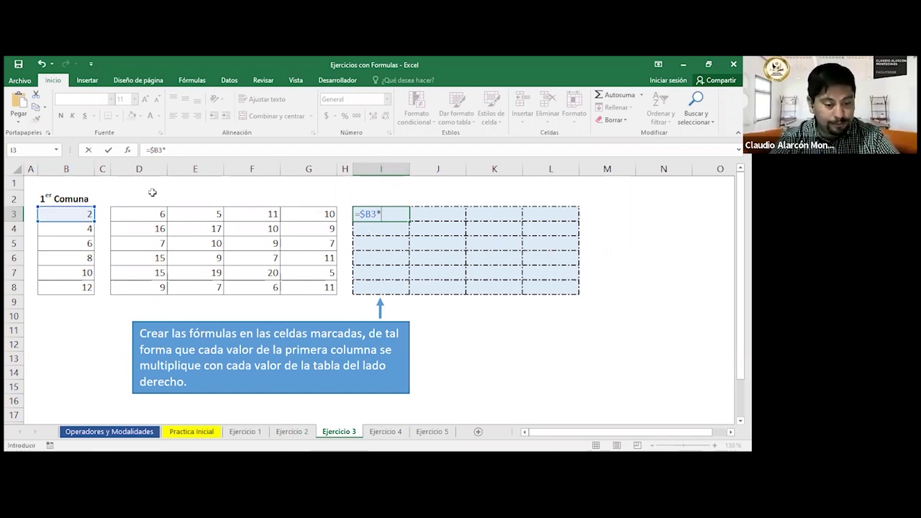
{"action": "left_click", "coordinate": [150, 214]}
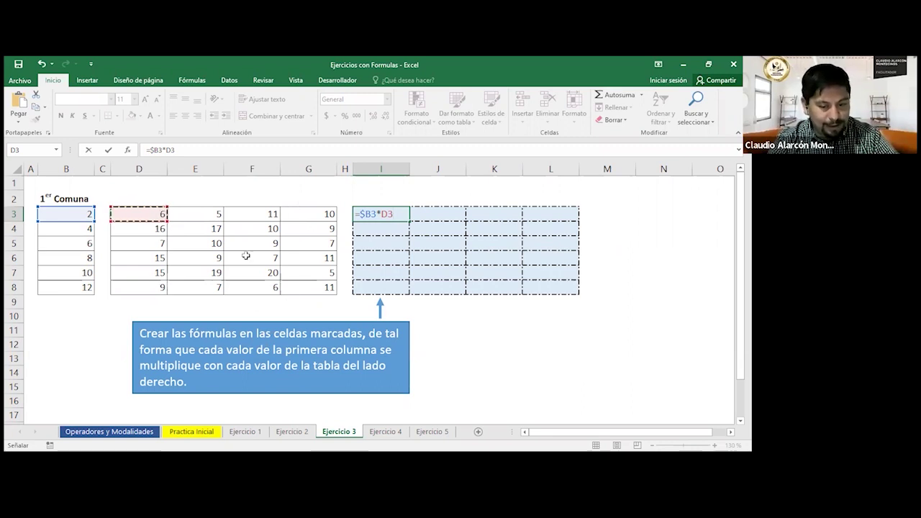
{"action": "key", "text": "Return"}
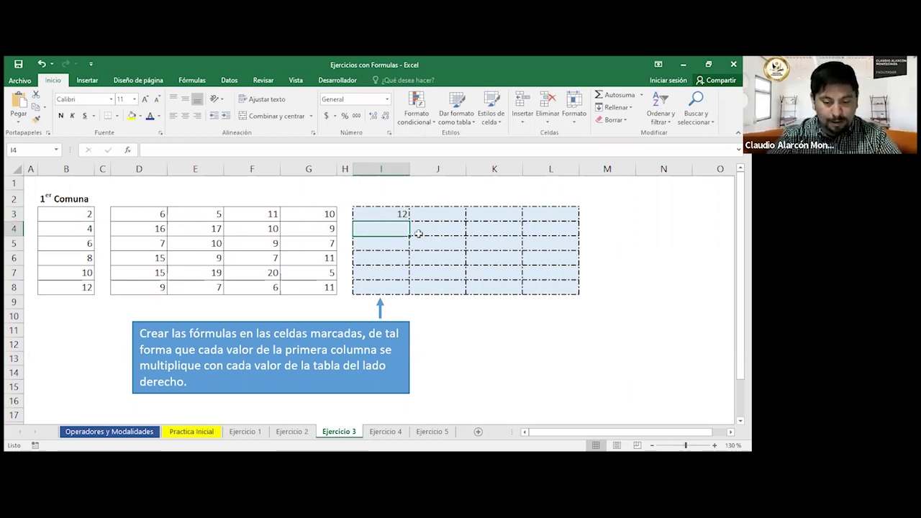
- Fill the I3 formula across and down through L8, and inspect the copied references in K7
{"action": "left_click", "coordinate": [400, 216]}
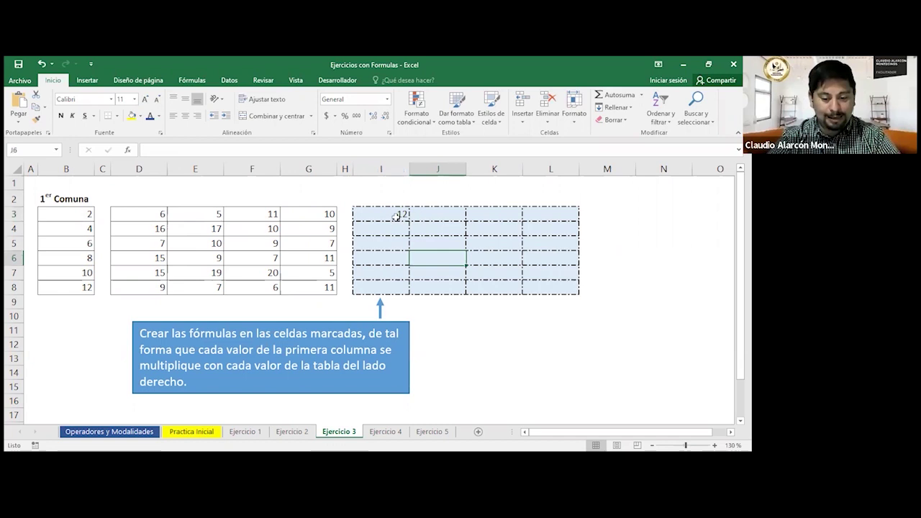
{"action": "left_click_drag", "start_coordinate": [407, 224], "coordinate": [583, 293]}
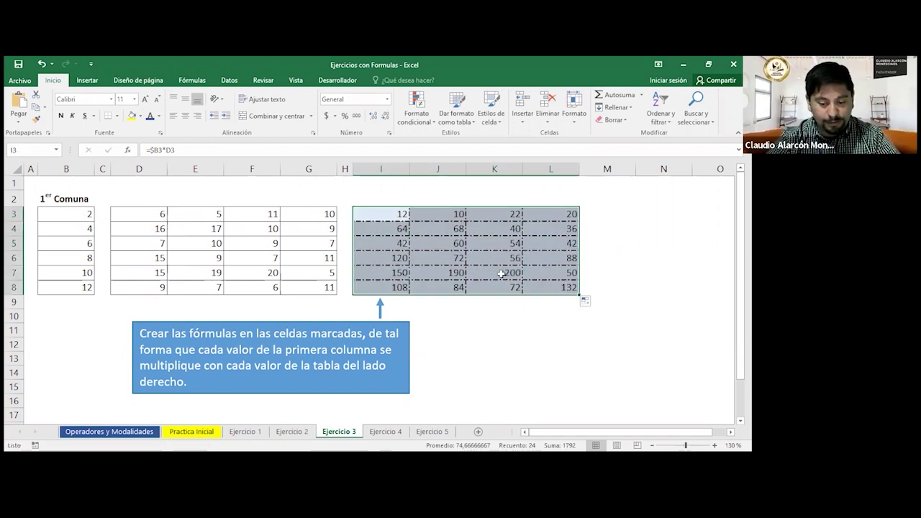
{"action": "double_click", "coordinate": [501, 273]}
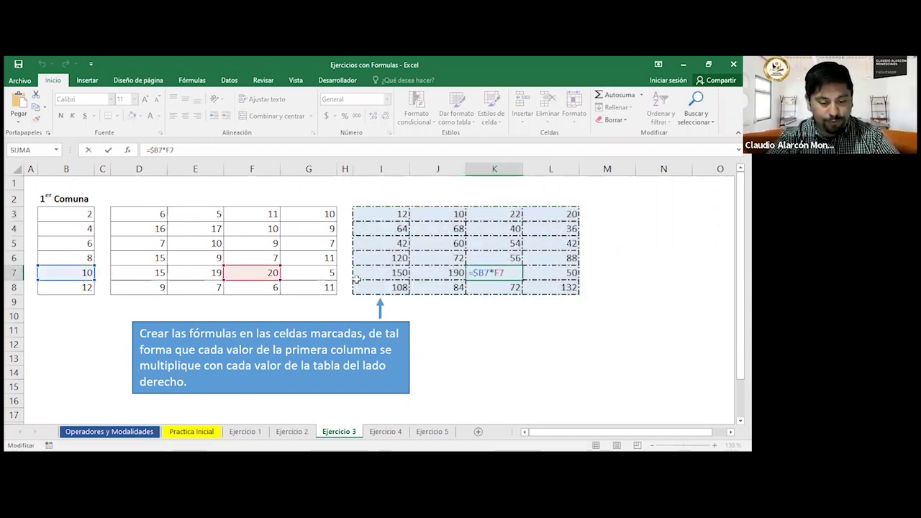
{"action": "key", "text": "Escape"}
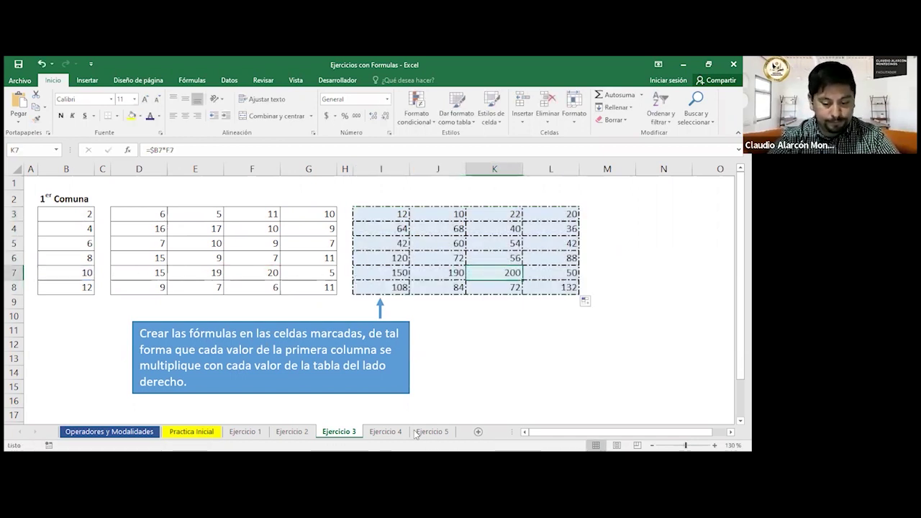
- Open the Ejercicio 4 sheet, checking the neighbouring Ejercicio 5 and Ejercicio 3 sheets before returning to it
{"action": "left_click", "coordinate": [386, 432]}
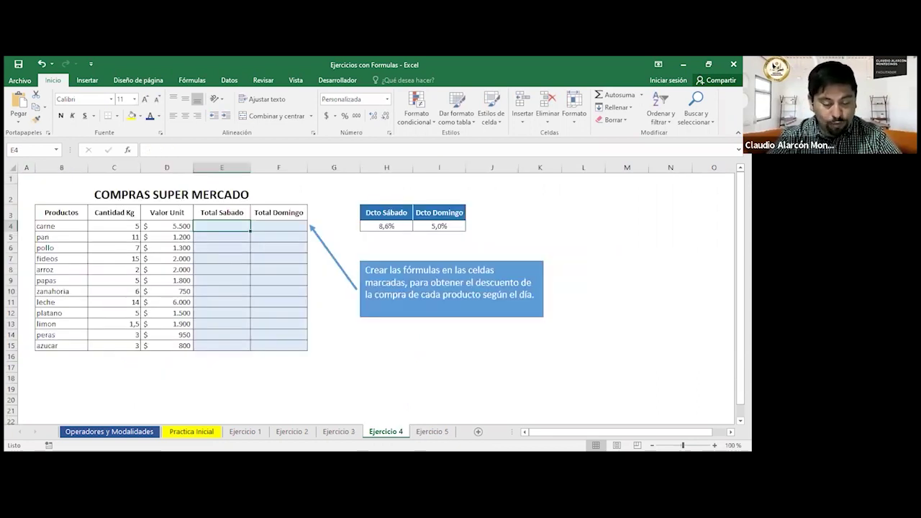
{"action": "scroll", "coordinate": [399, 315], "scroll_direction": "up", "scroll_amount": 2}
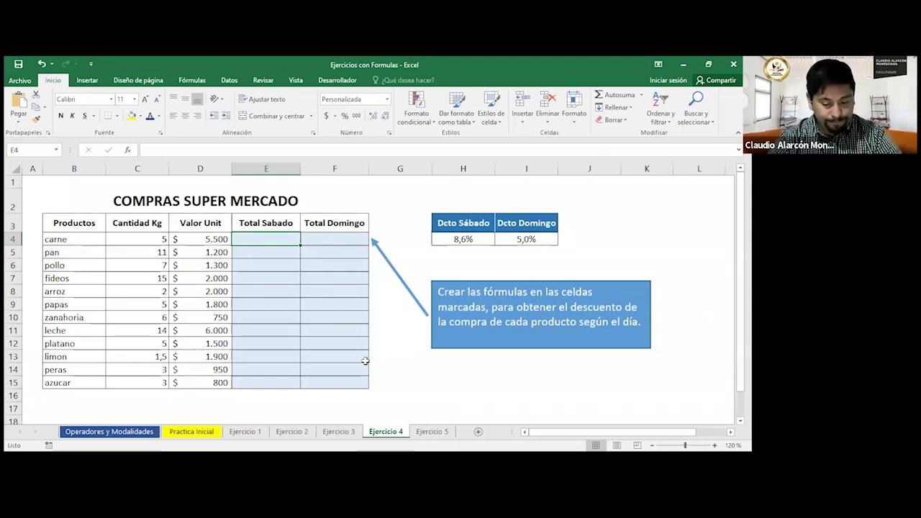
{"action": "left_click", "coordinate": [433, 431]}
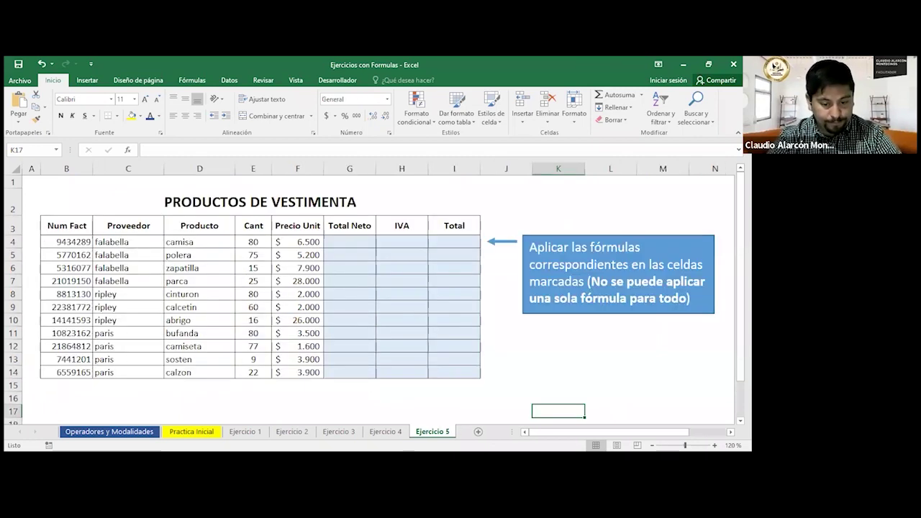
{"action": "left_click", "coordinate": [386, 432]}
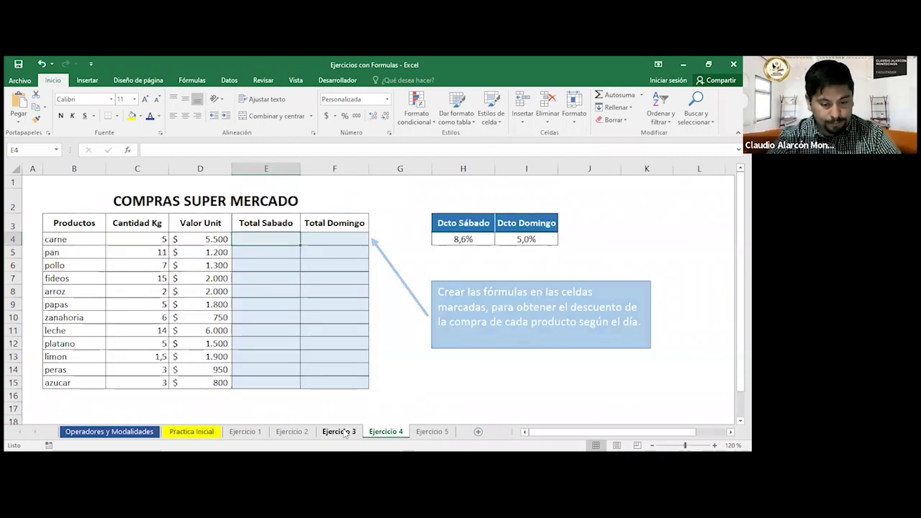
{"action": "left_click", "coordinate": [339, 431]}
{"action": "left_click", "coordinate": [385, 431]}
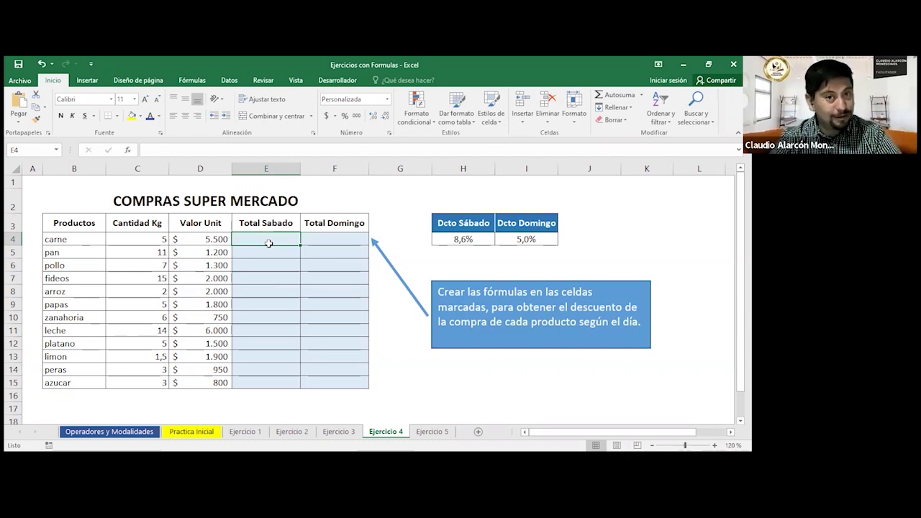
- Examine the Cantidad Kg and Valor Unit cells for carne and pan in C4:D5 as the factors for the totals
{"action": "left_click", "coordinate": [126, 239]}
{"action": "left_click_drag", "start_coordinate": [192, 239], "coordinate": [201, 240]}
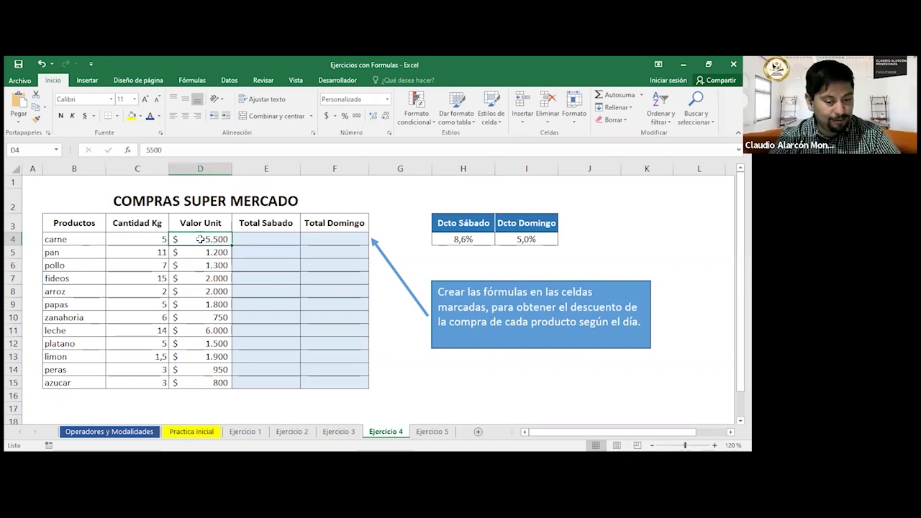
{"action": "left_click", "coordinate": [155, 252]}
{"action": "left_click_drag", "start_coordinate": [192, 252], "coordinate": [201, 253]}
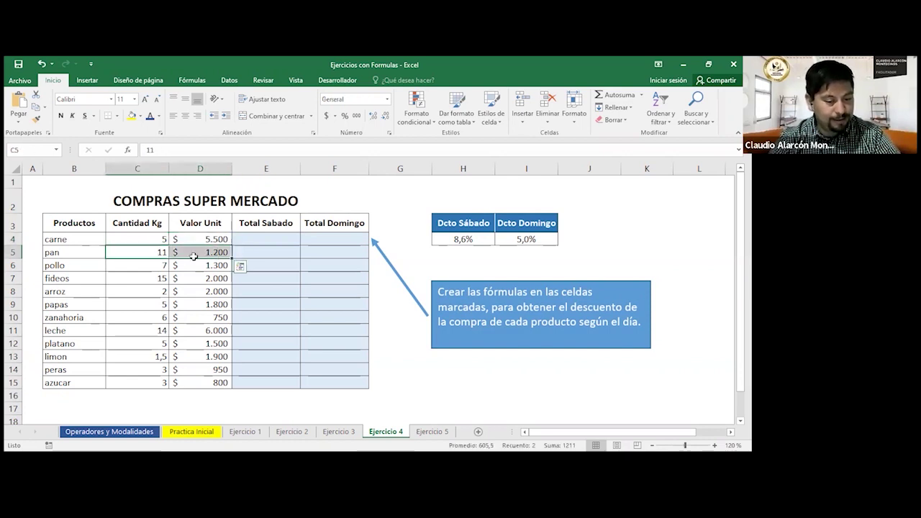